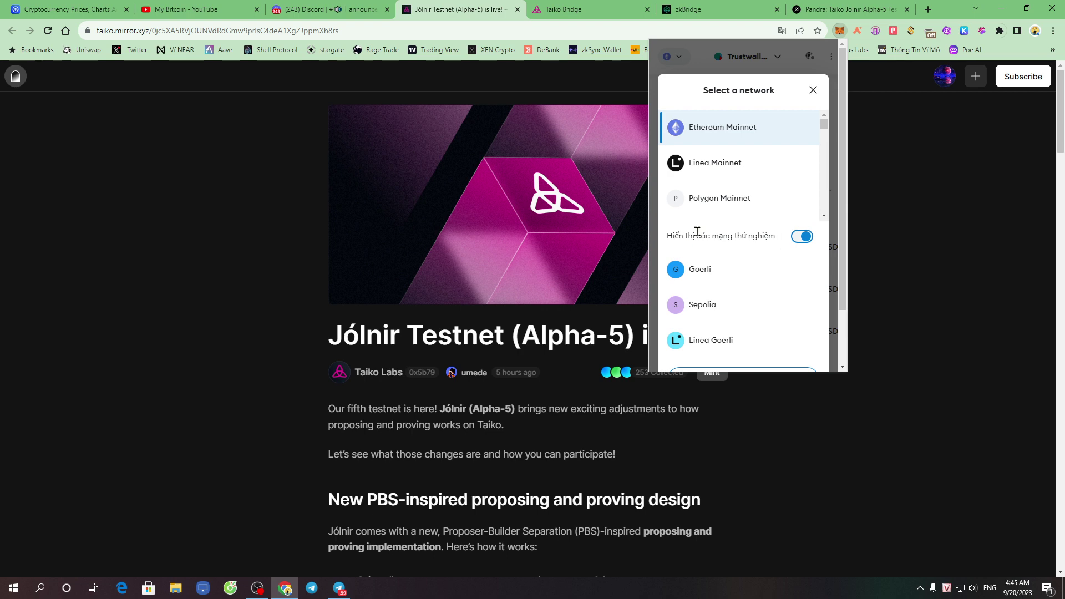
- Switch the MetaMask wallet to the Sepolia test network and check its SepoliaETH balance
drag(671, 235, 764, 235)
click(775, 240)
scroll(752, 252, down, 1)
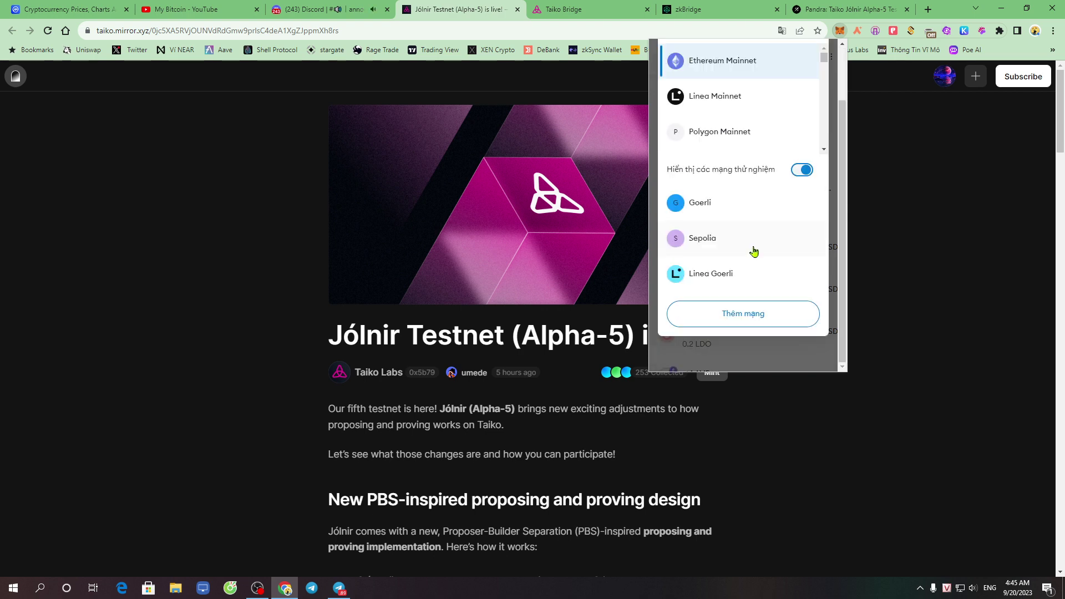
click(721, 245)
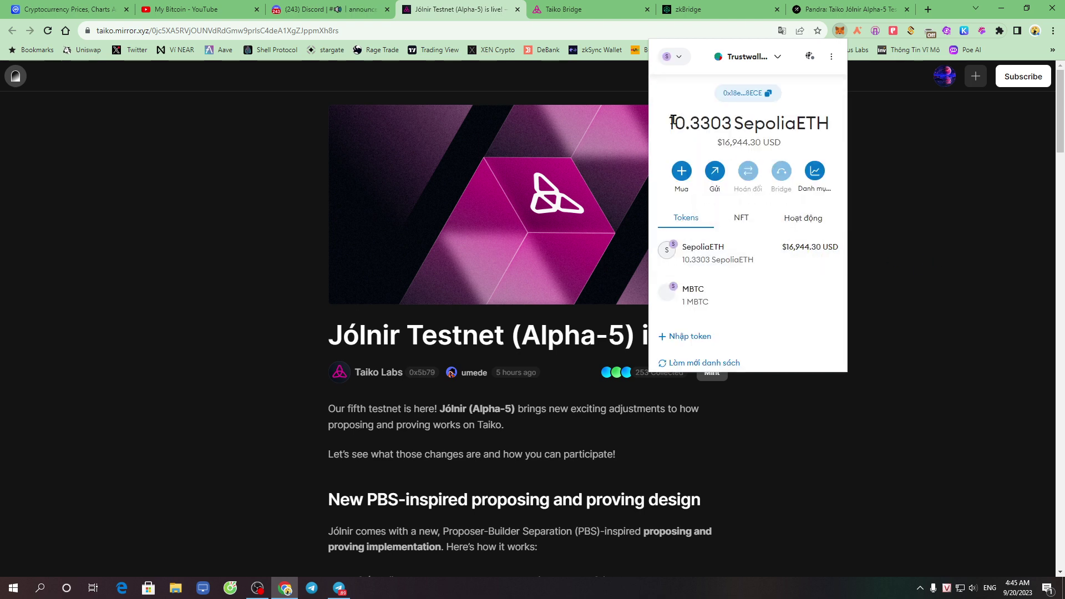
drag(673, 119, 837, 126)
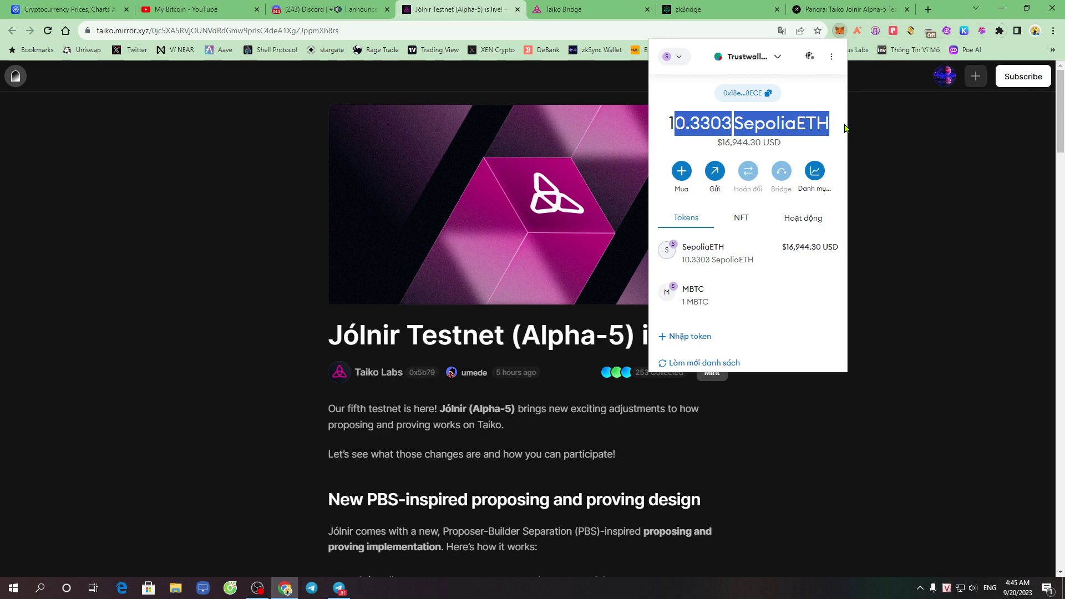
click(898, 140)
- Open sepoliafaucet.com in a new tab, review its request form and daily allowance, and make it the second browser tab
click(929, 9)
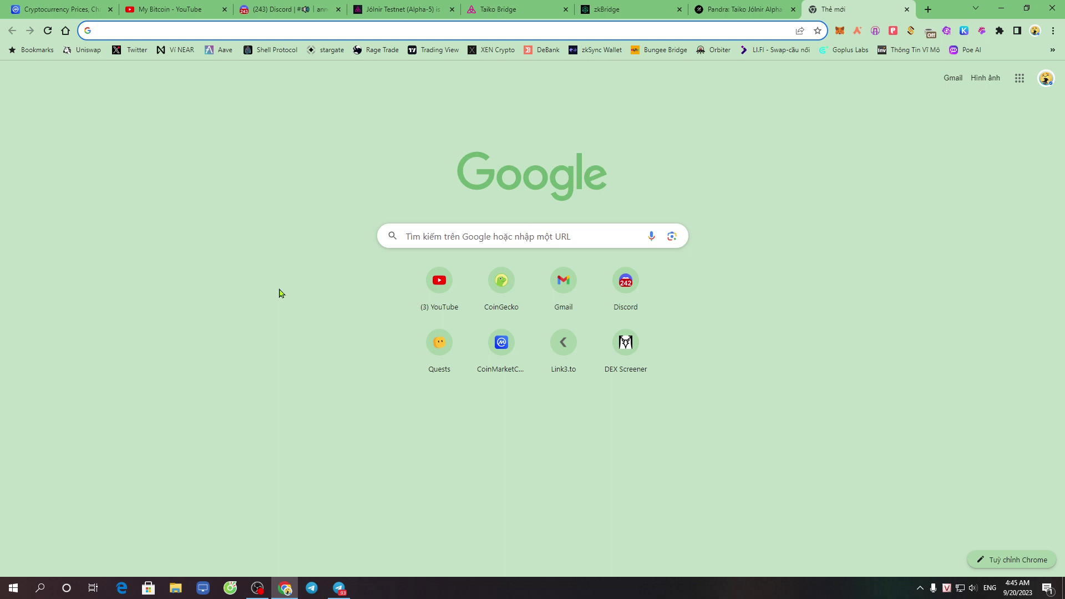
text(sepo)
key(Return)
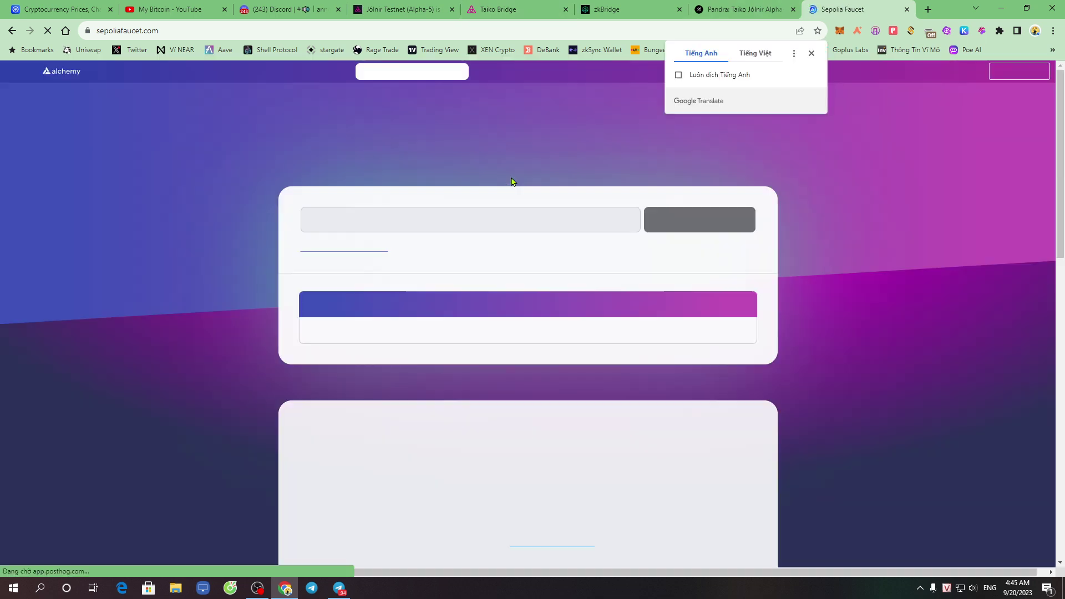
click(489, 221)
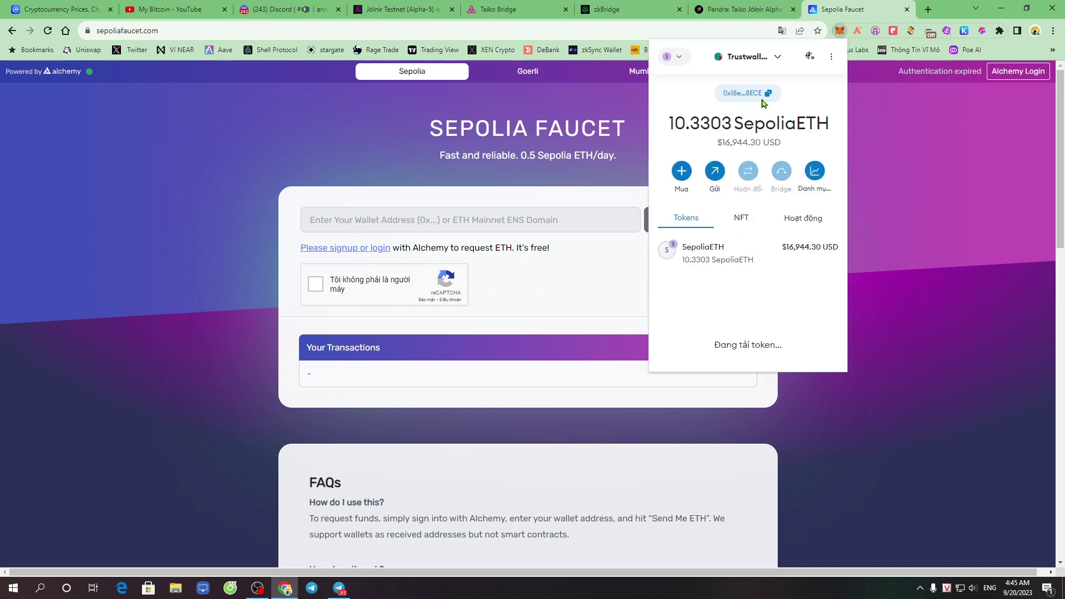
click(462, 213)
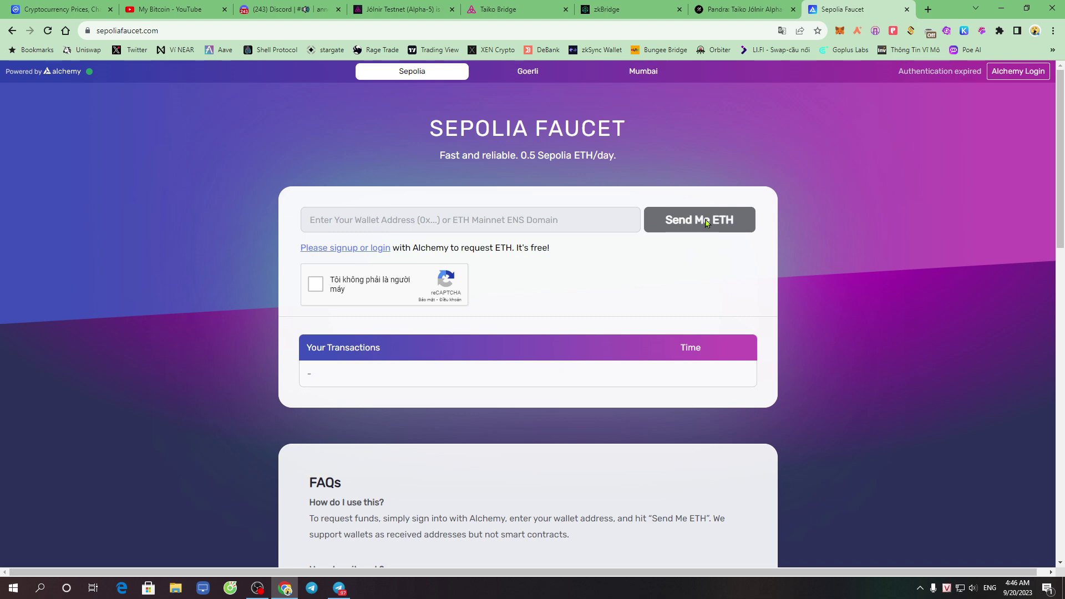
drag(469, 155, 615, 158)
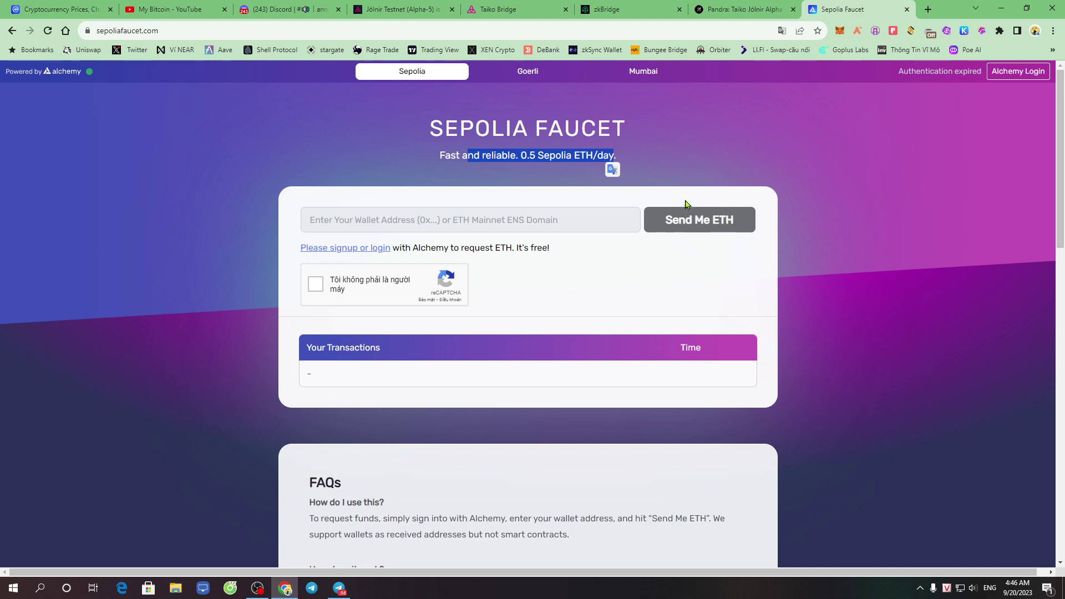
drag(857, 5, 178, 8)
- Go to the Taiko Bridge site at bridge.jolnir.taiko.xyz and connect the Trustwallet account through MetaMask
click(843, 5)
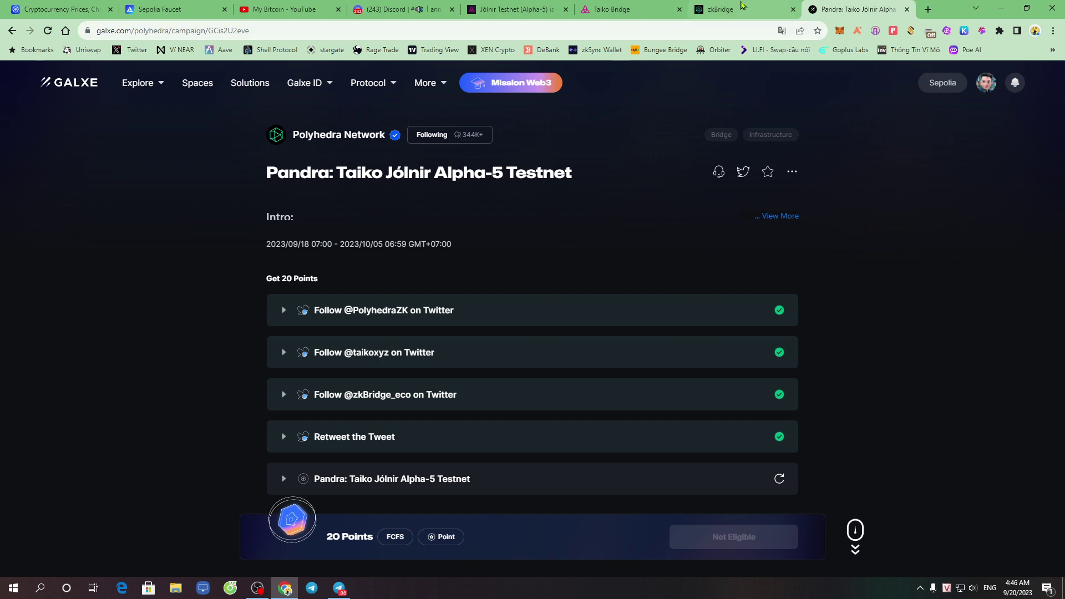
click(629, 8)
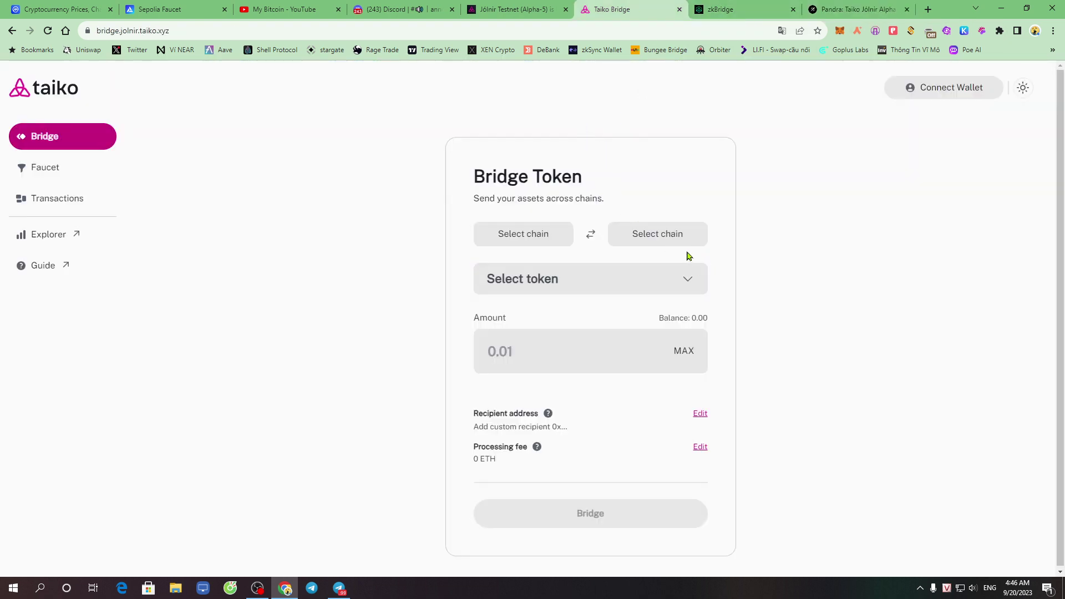
click(249, 29)
double_click(249, 30)
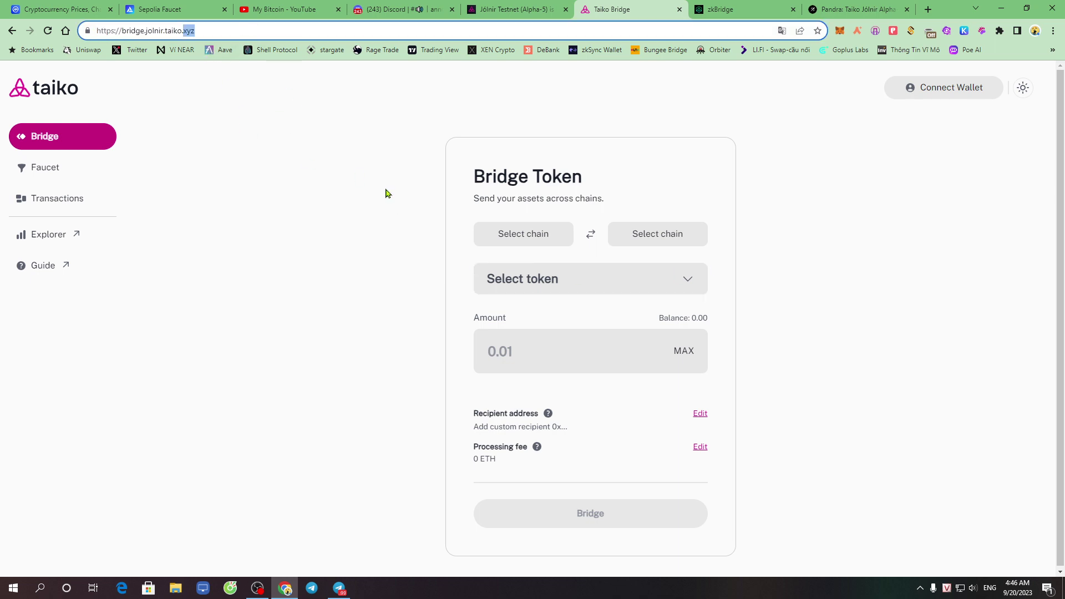
click(882, 199)
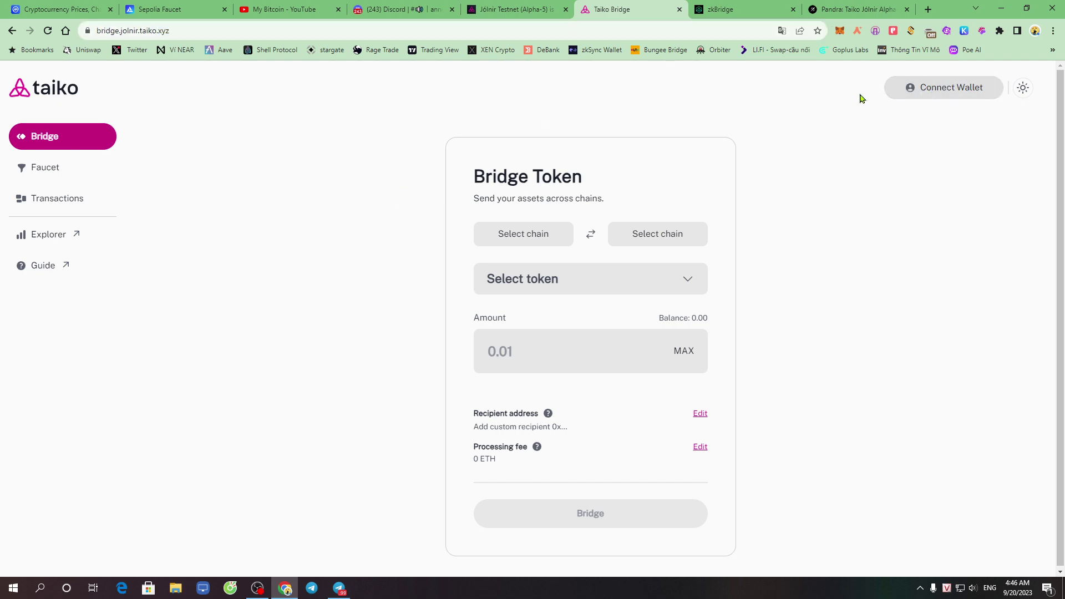
click(945, 86)
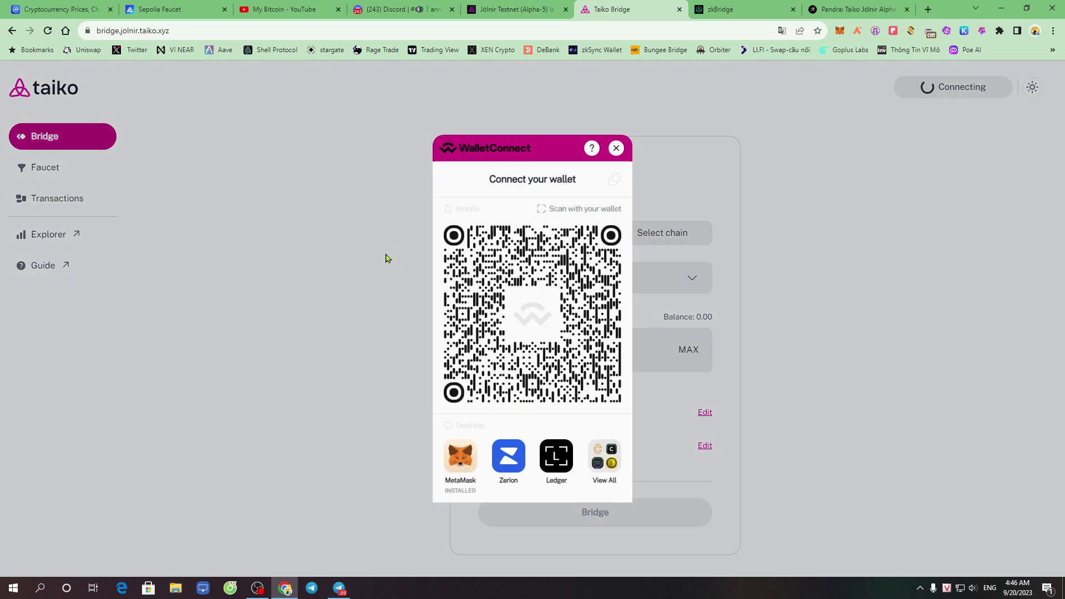
click(468, 466)
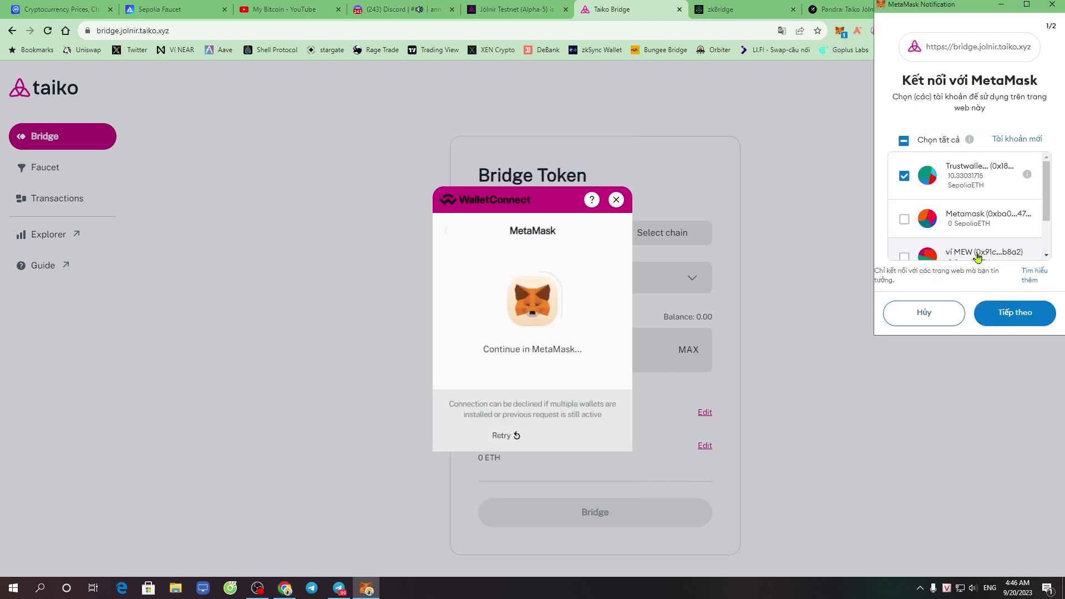
click(1010, 319)
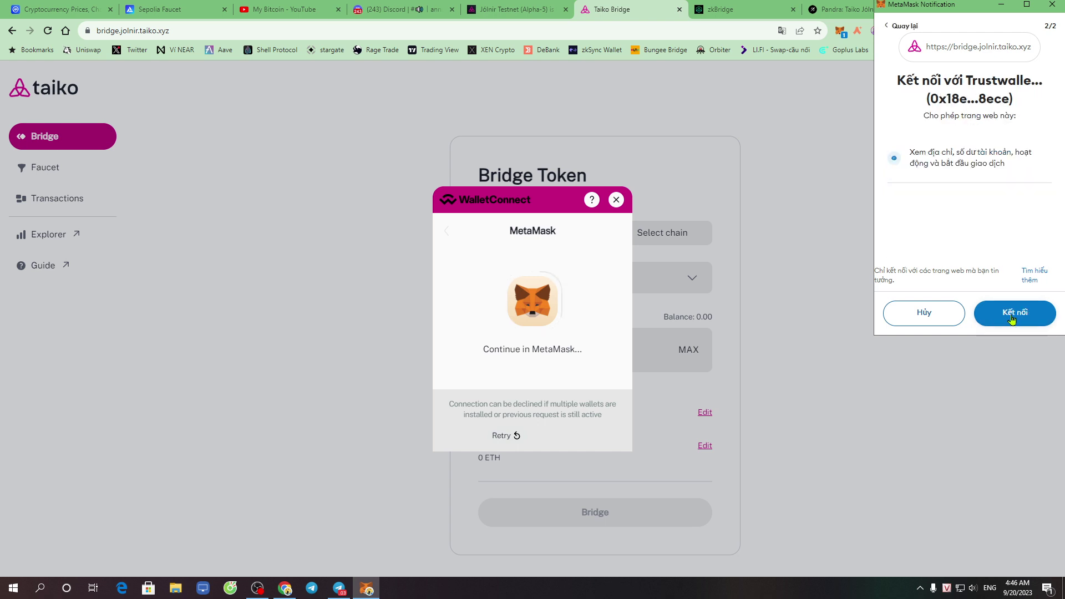
click(1011, 313)
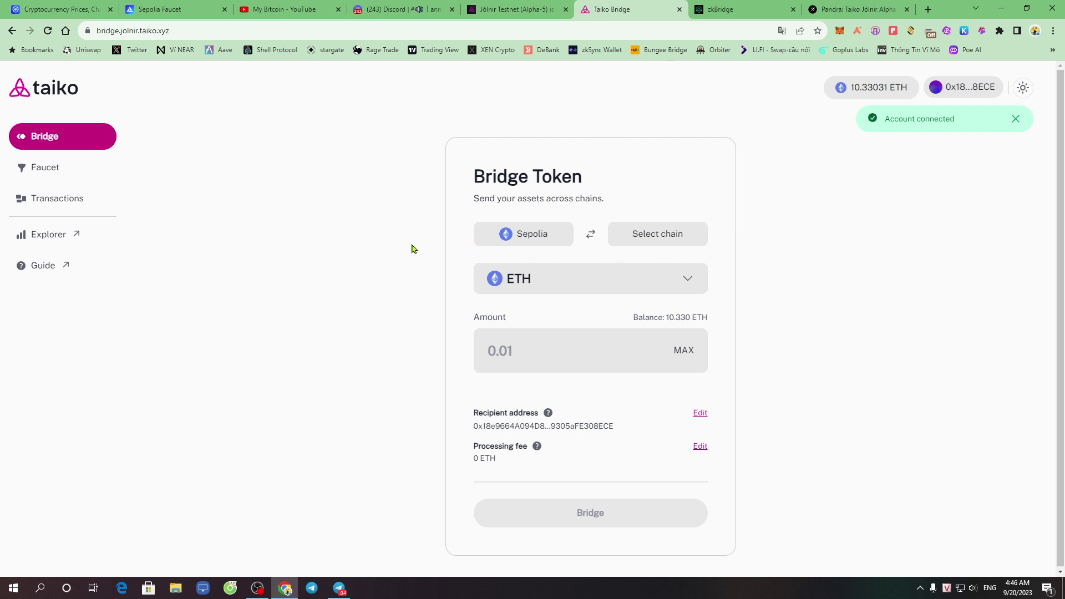
- Set up the bridge transfer from Sepolia with Jolnir as the destination chain and ETH as the token
click(522, 240)
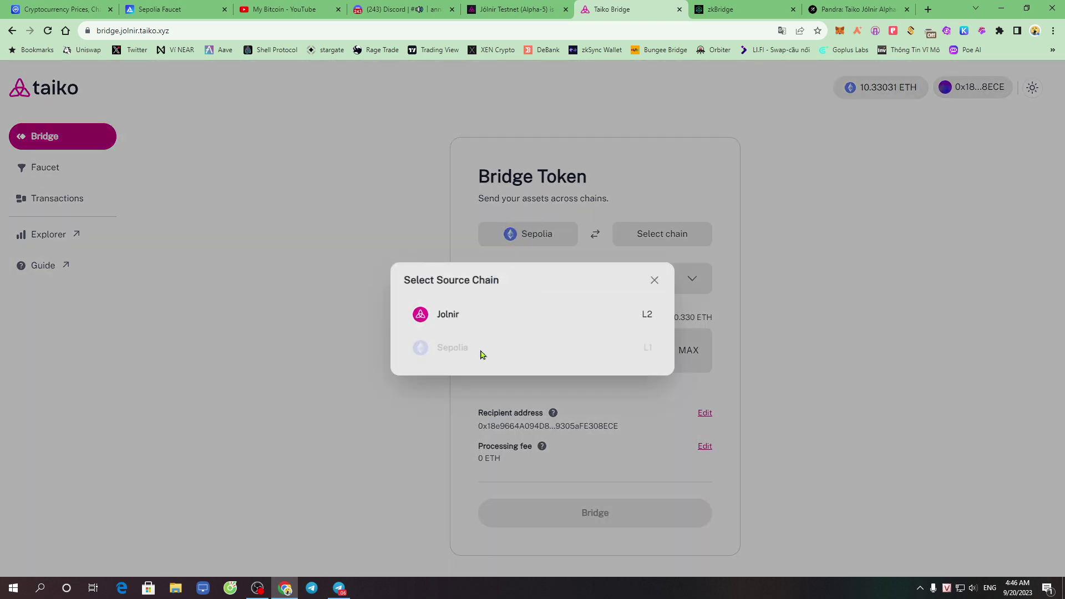
click(655, 282)
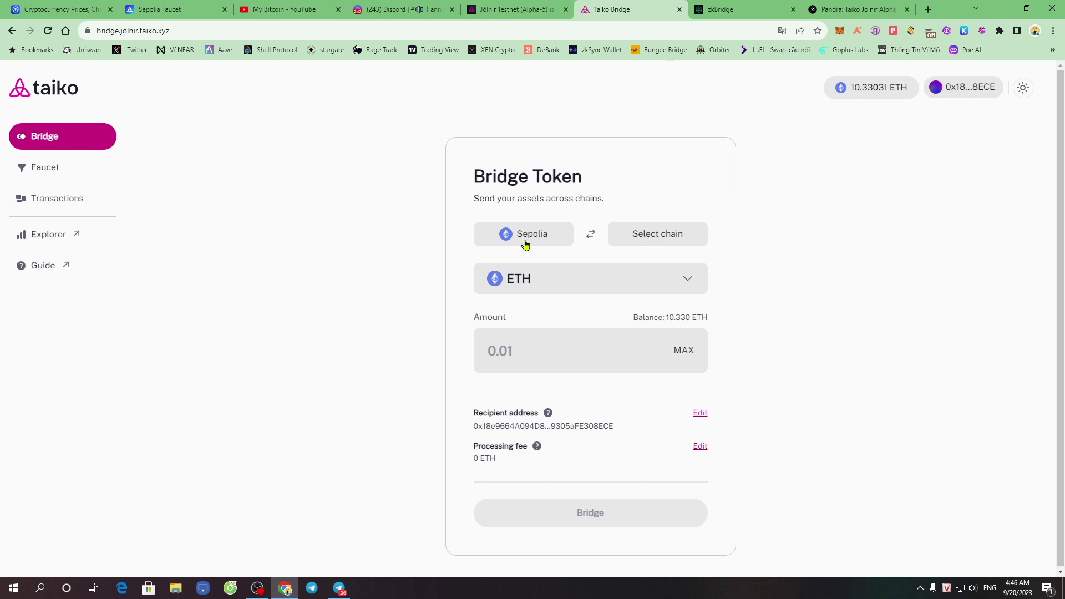
click(660, 243)
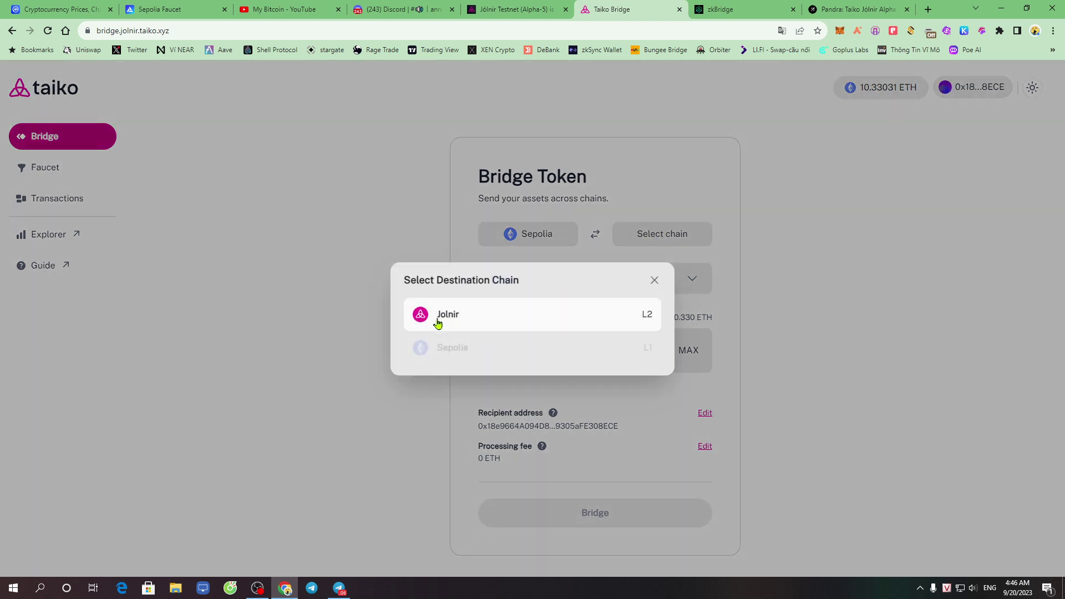
click(477, 316)
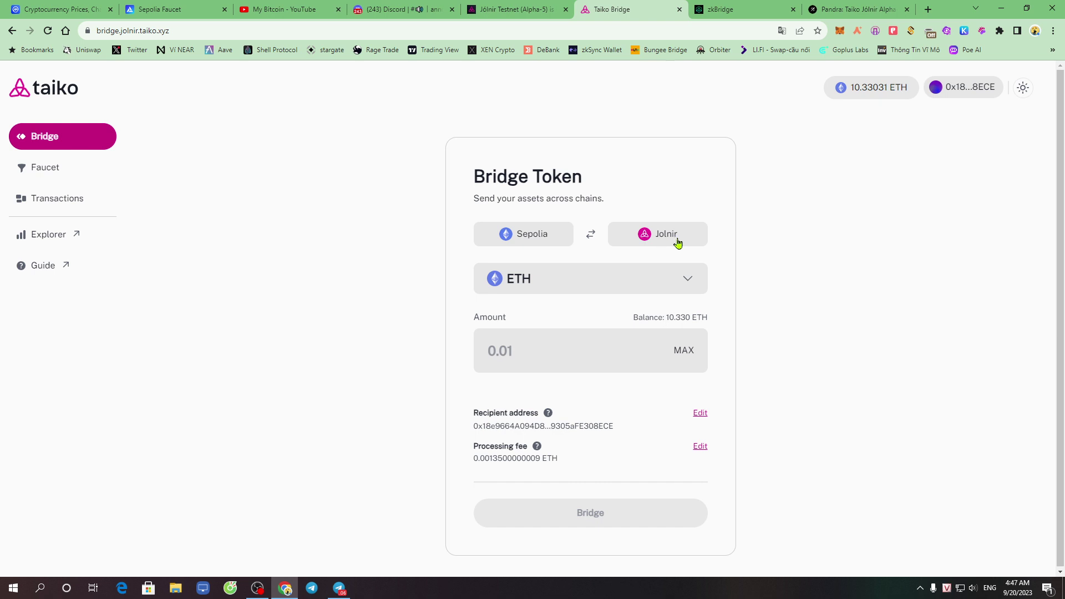
click(561, 285)
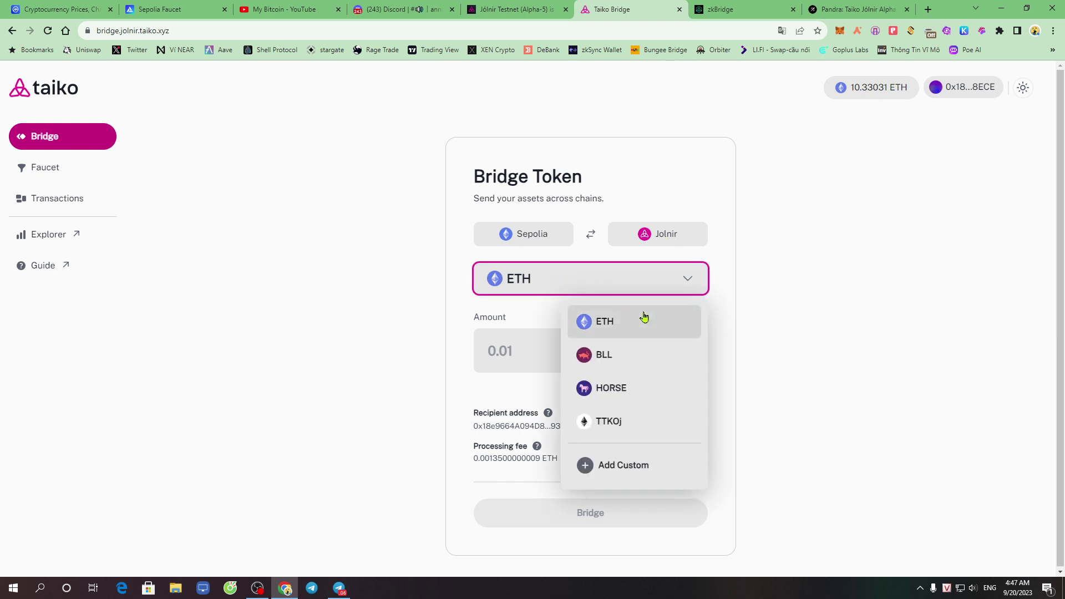
click(606, 323)
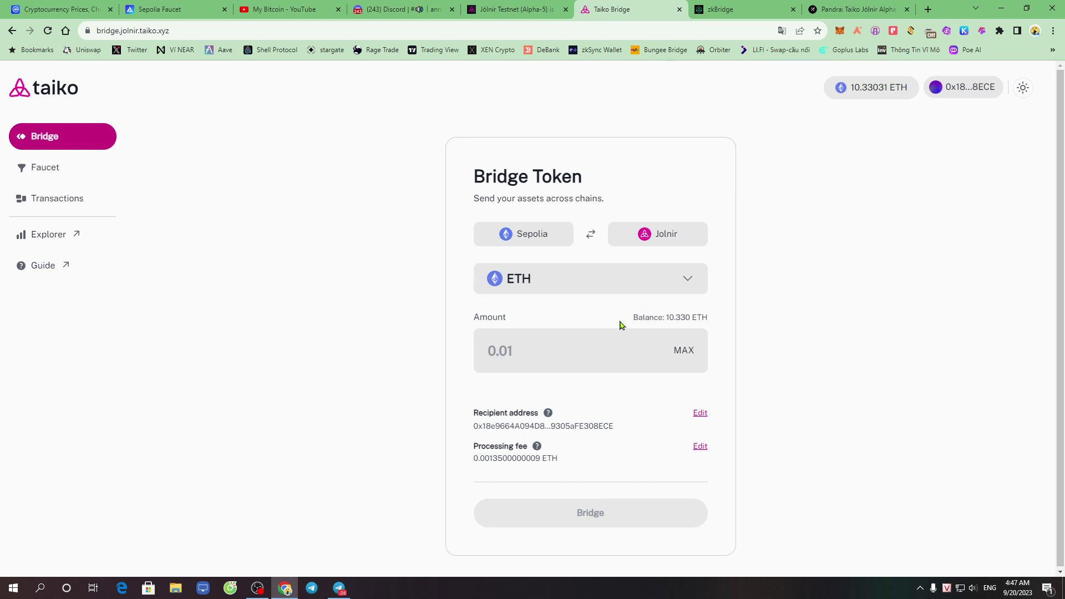
- Check the available balance, bridge 0.05 ETH from Sepolia to Jolnir, and approve the transaction in MetaMask
drag(632, 320, 712, 323)
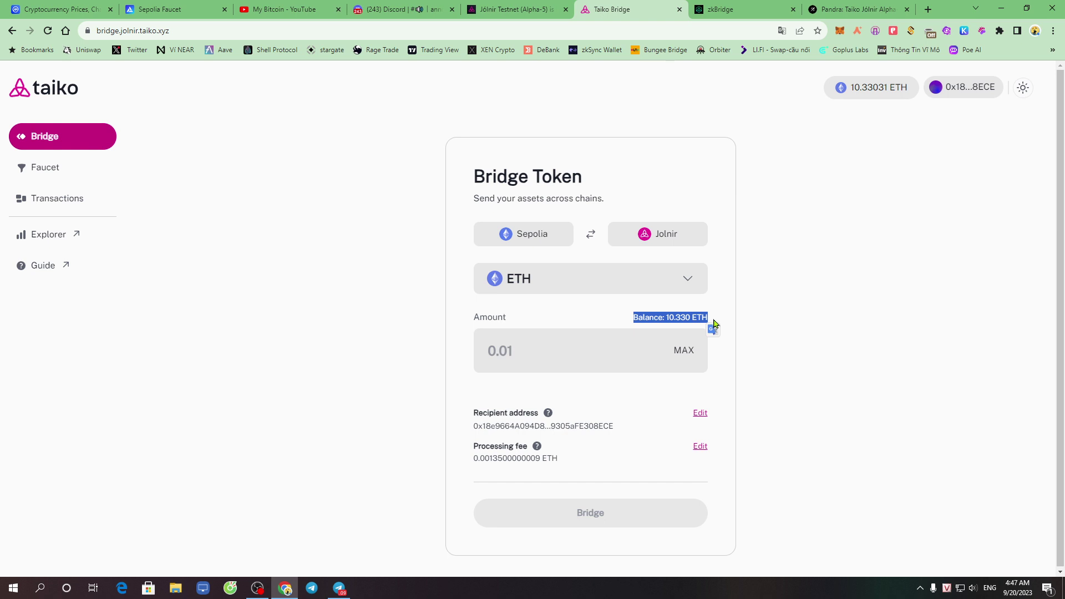
click(522, 353)
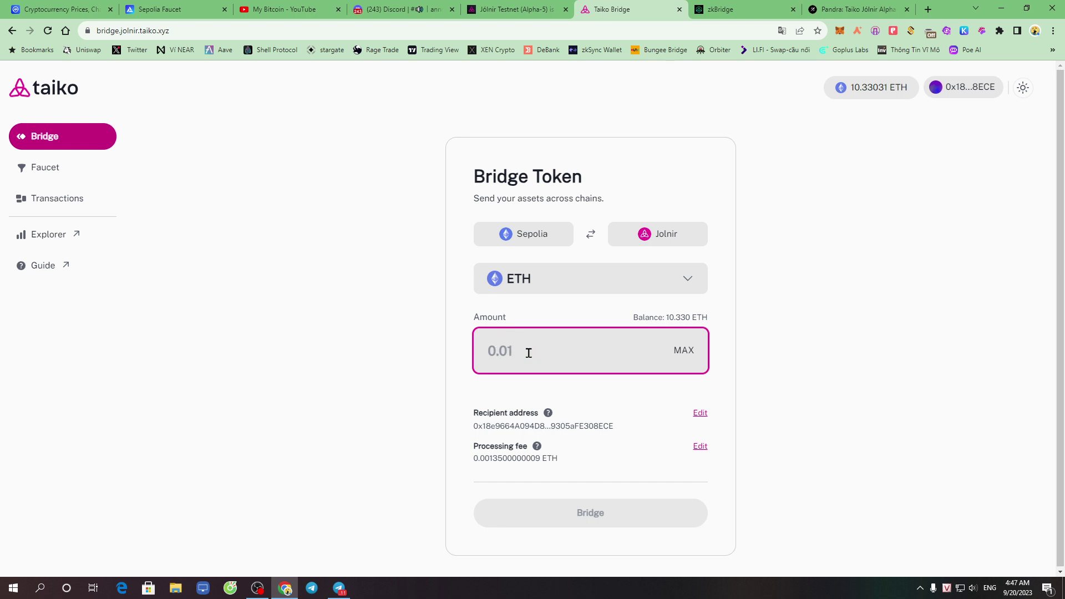
text(0.05)
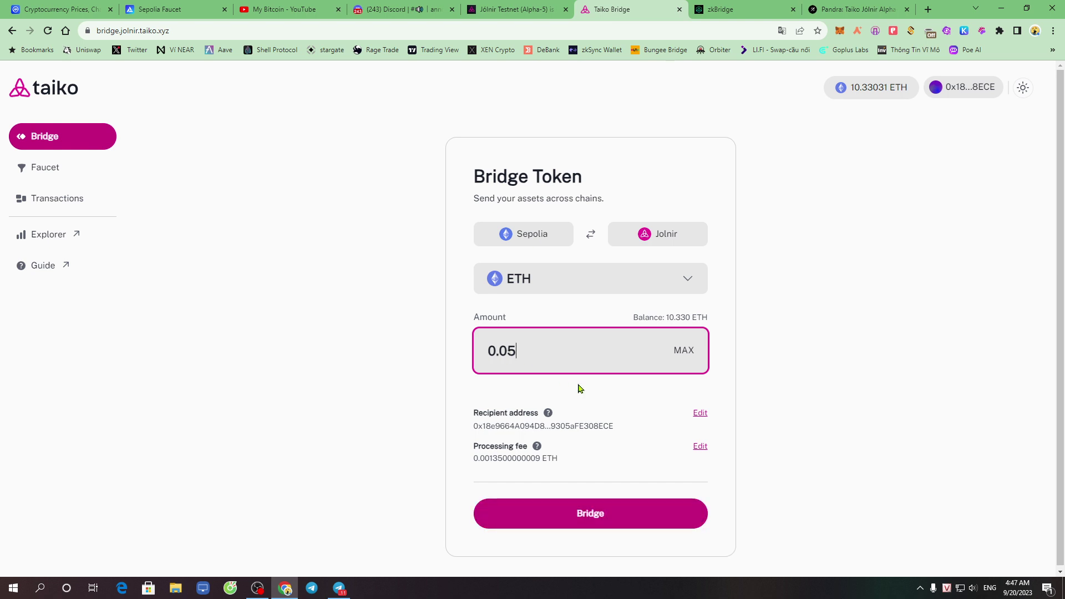
click(604, 517)
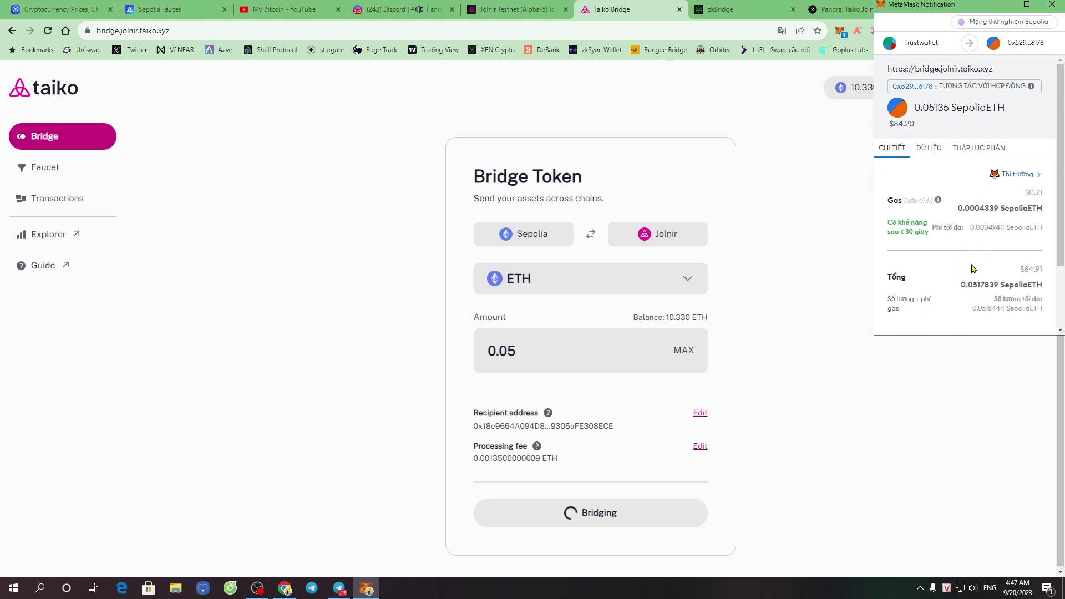
scroll(976, 261, down, 3)
click(1015, 316)
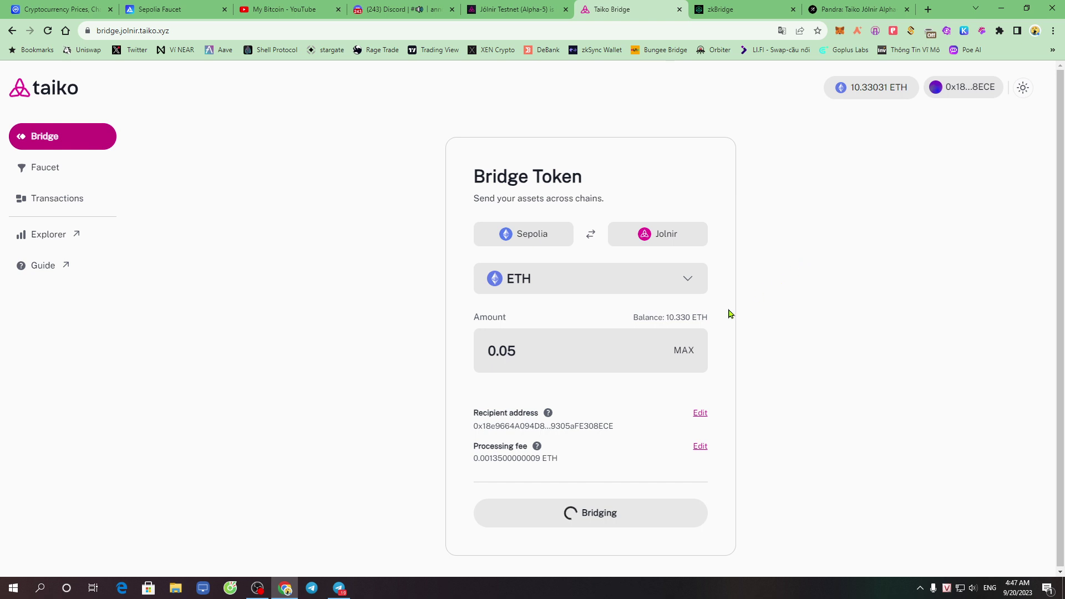
drag(516, 353, 477, 355)
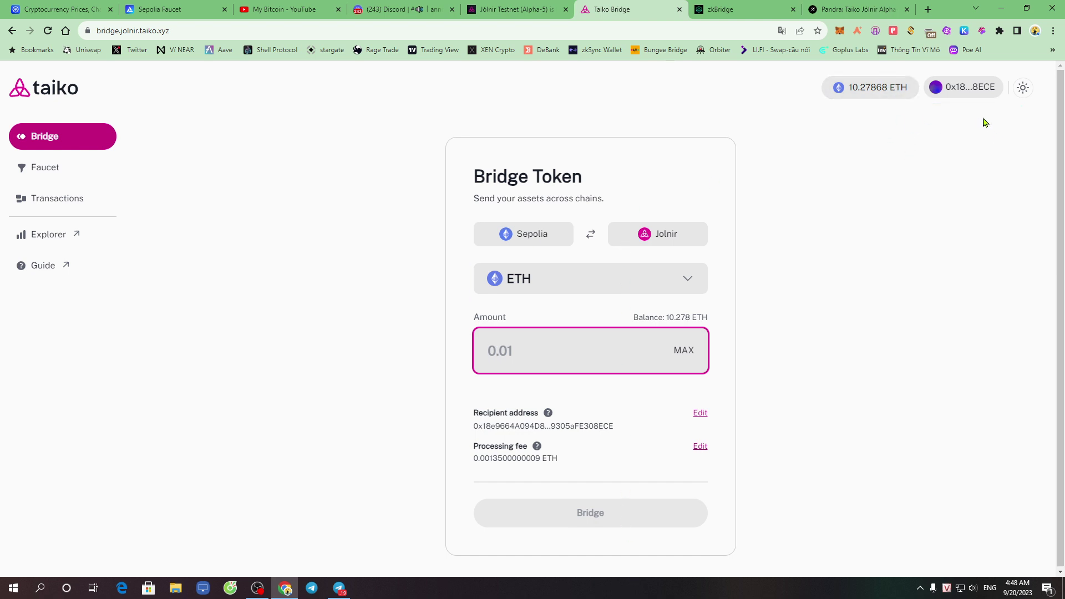
- Review the 0.05 ETH Sepolia-to-Jolnir transfer and its claim status in the bridge's transaction list
click(66, 209)
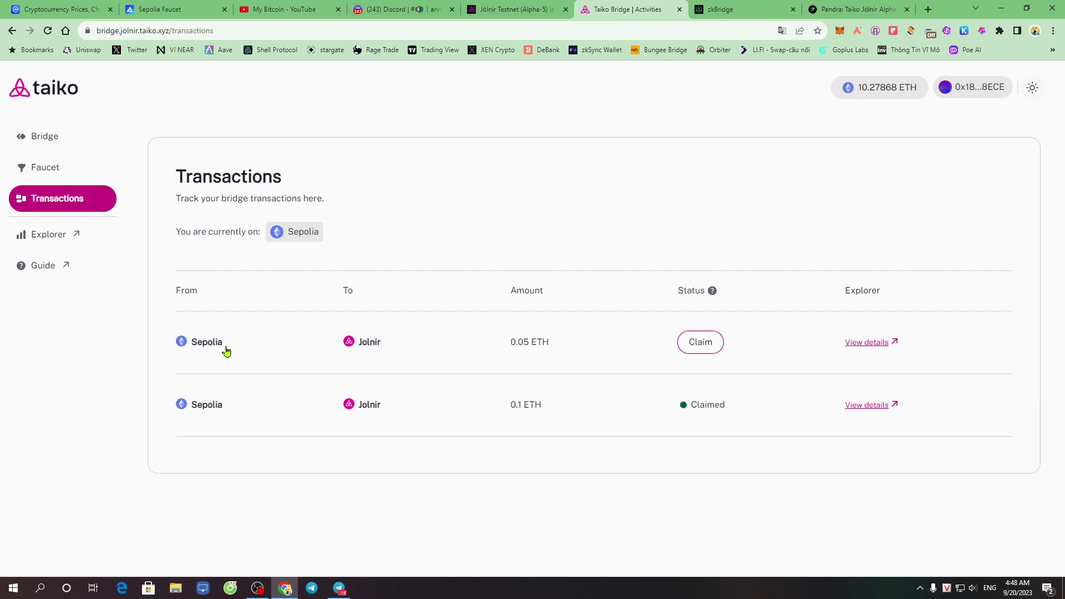
drag(157, 350, 643, 355)
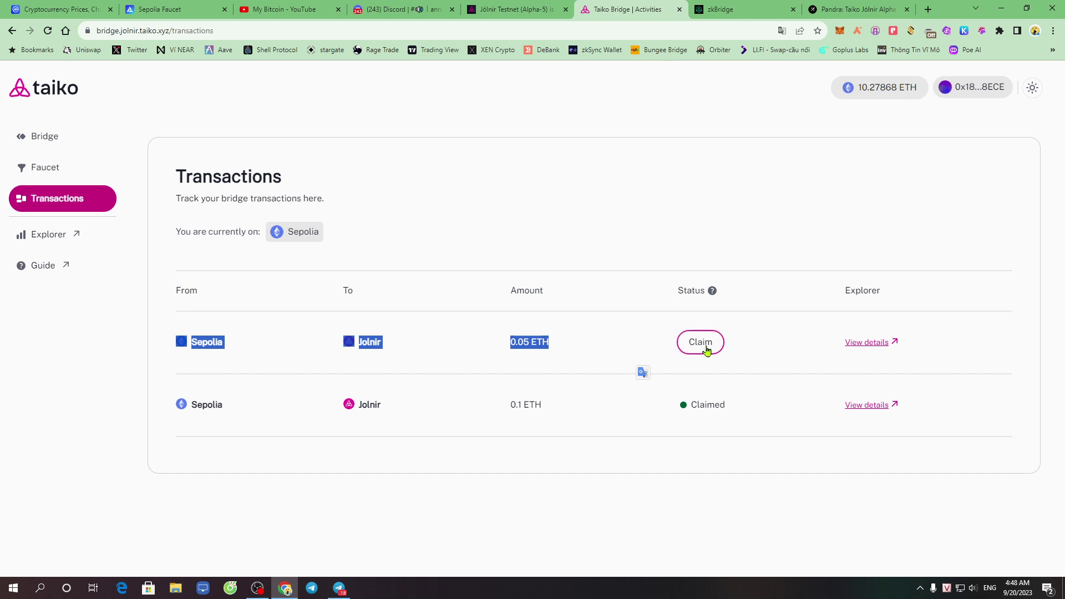
click(744, 253)
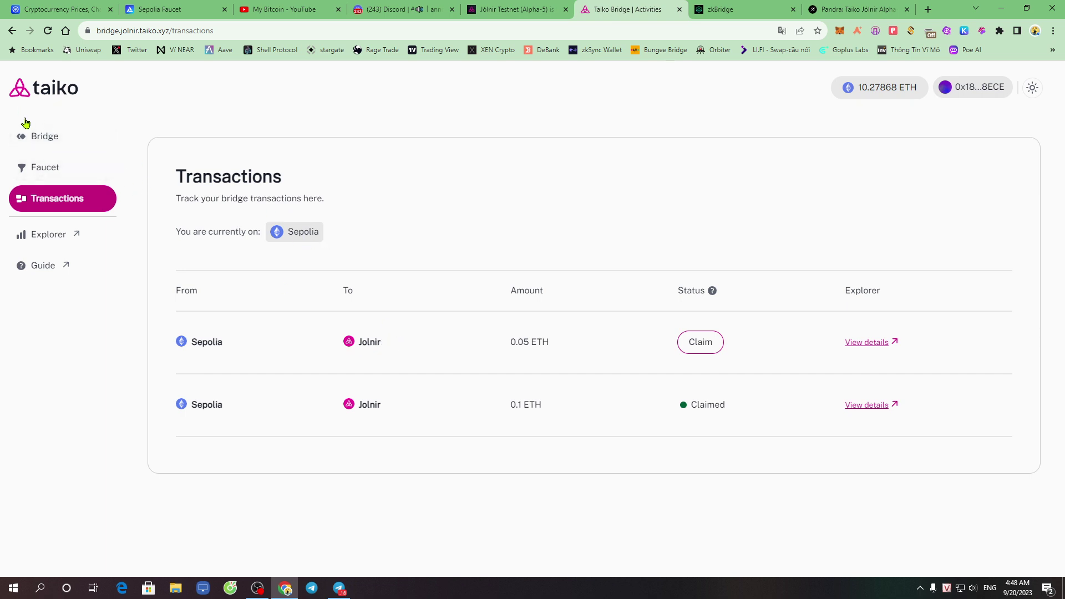
- Set the bridge's source chain to Jolnir, approving the addition of the Jolnir network and the switch to it in MetaMask
click(48, 140)
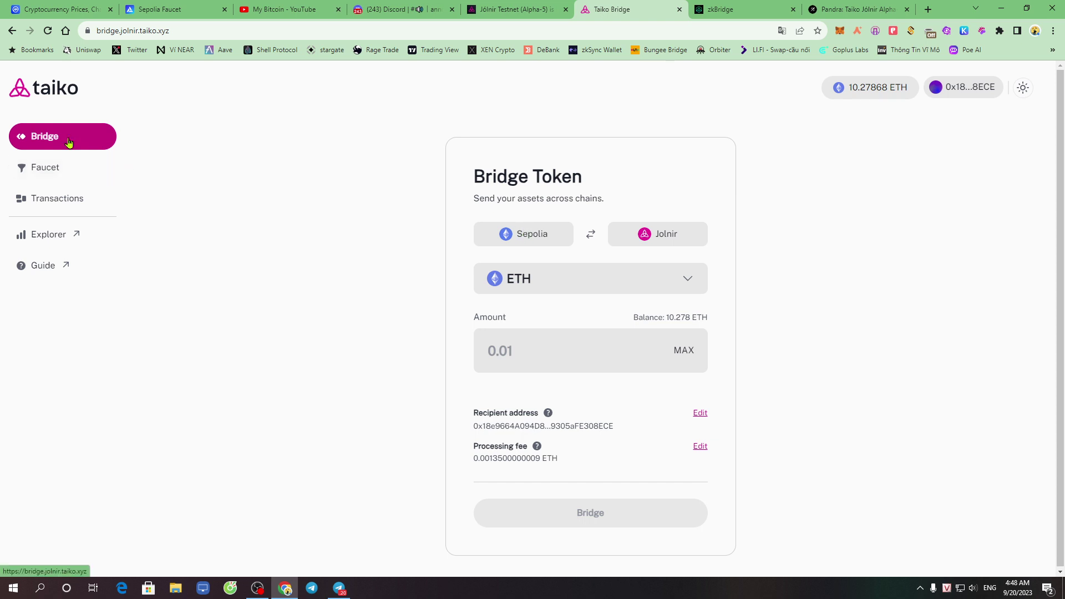
click(529, 239)
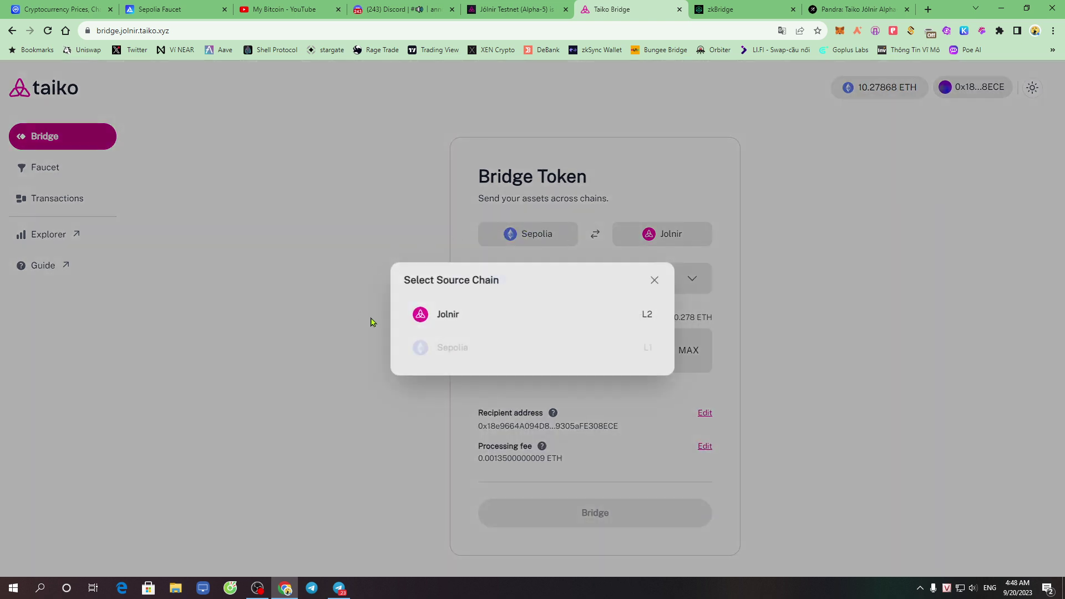
click(480, 323)
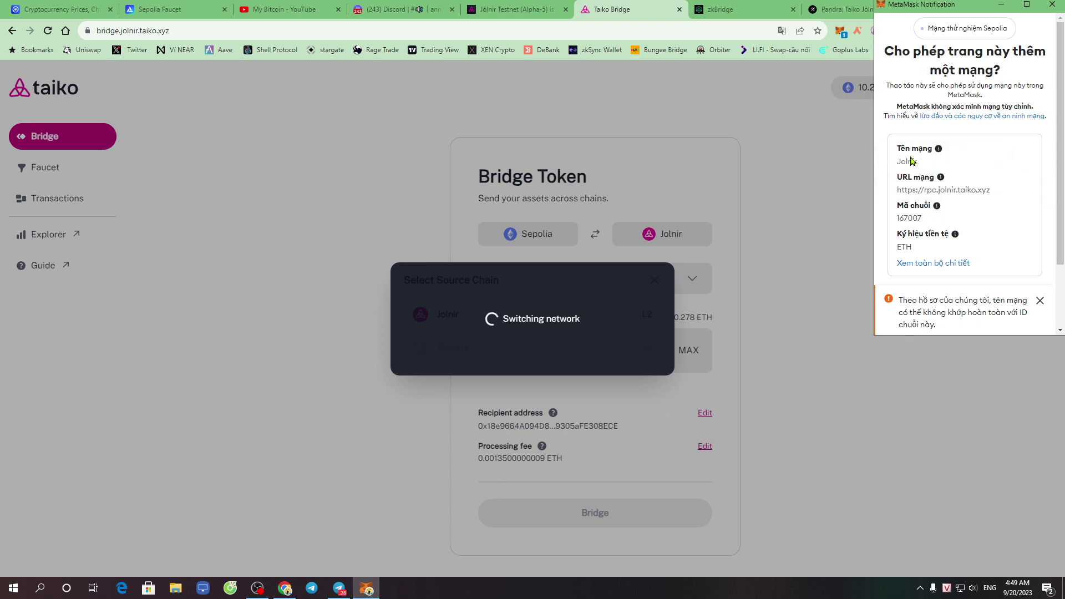
drag(948, 162, 972, 213)
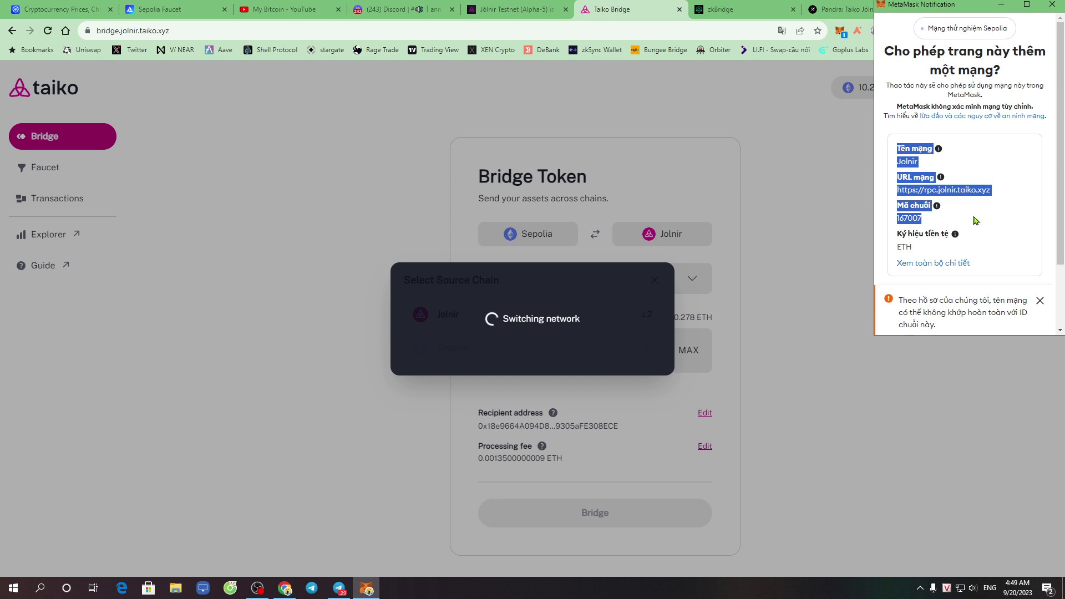
click(989, 232)
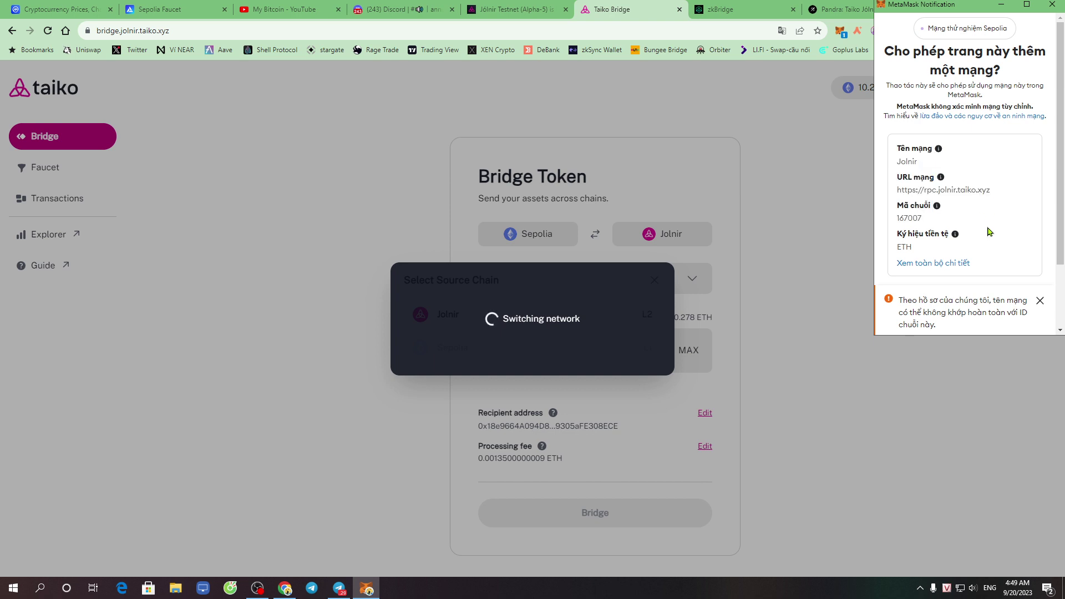
scroll(996, 242, down, 2)
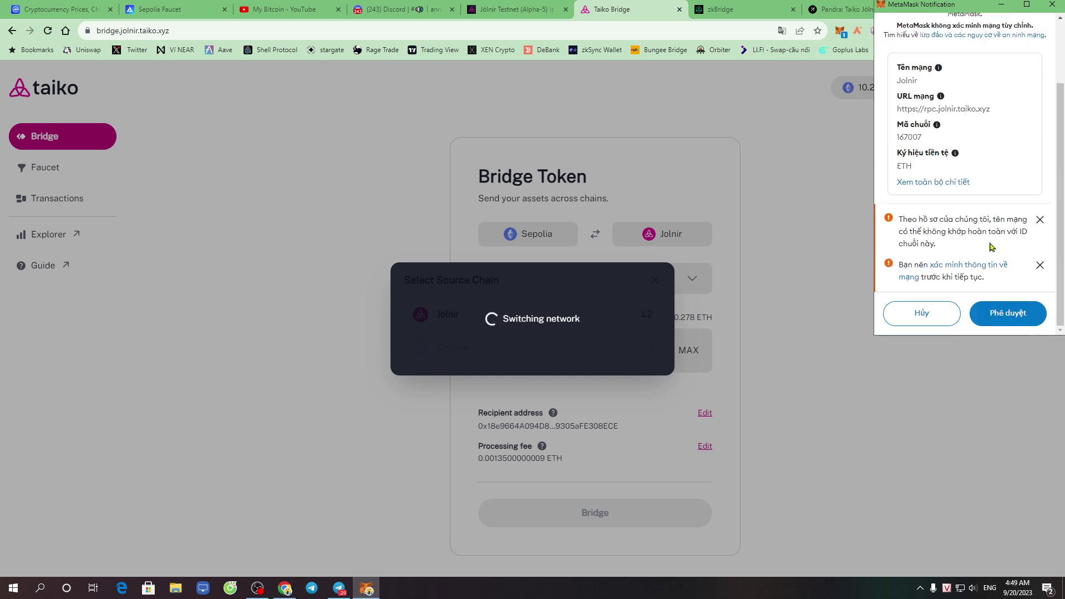
click(1011, 316)
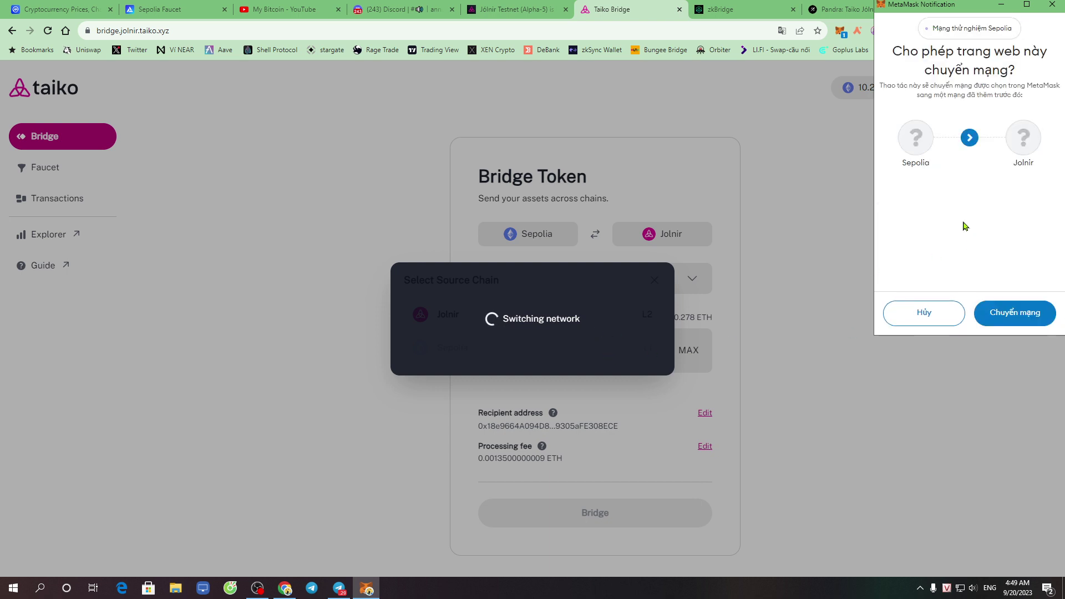
click(1017, 316)
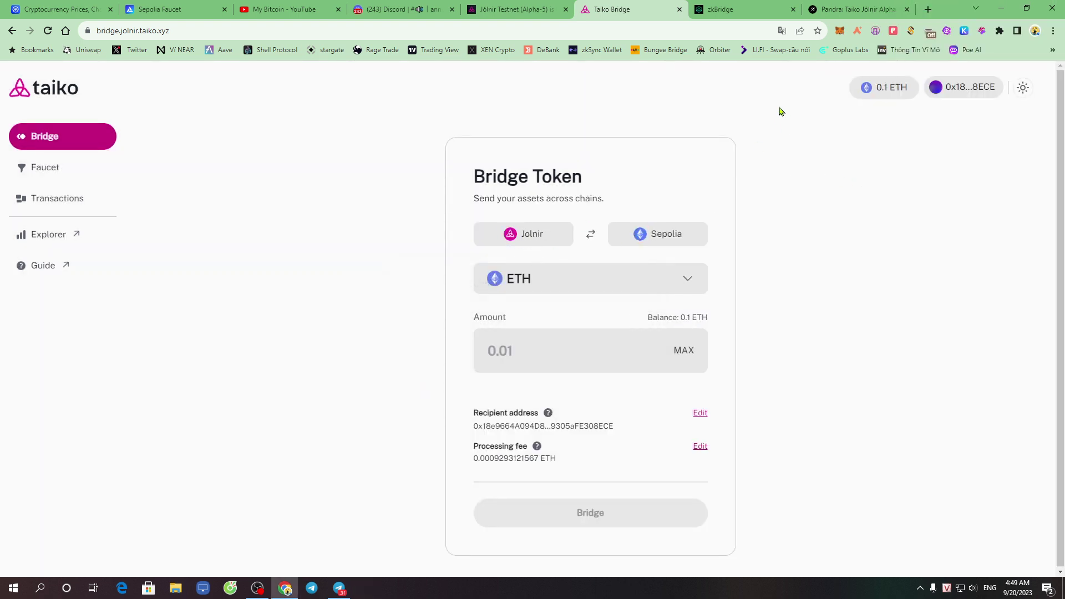
- Check the account's ETH balance on Jolnir in MetaMask and look for Jolnir in its network list
click(840, 32)
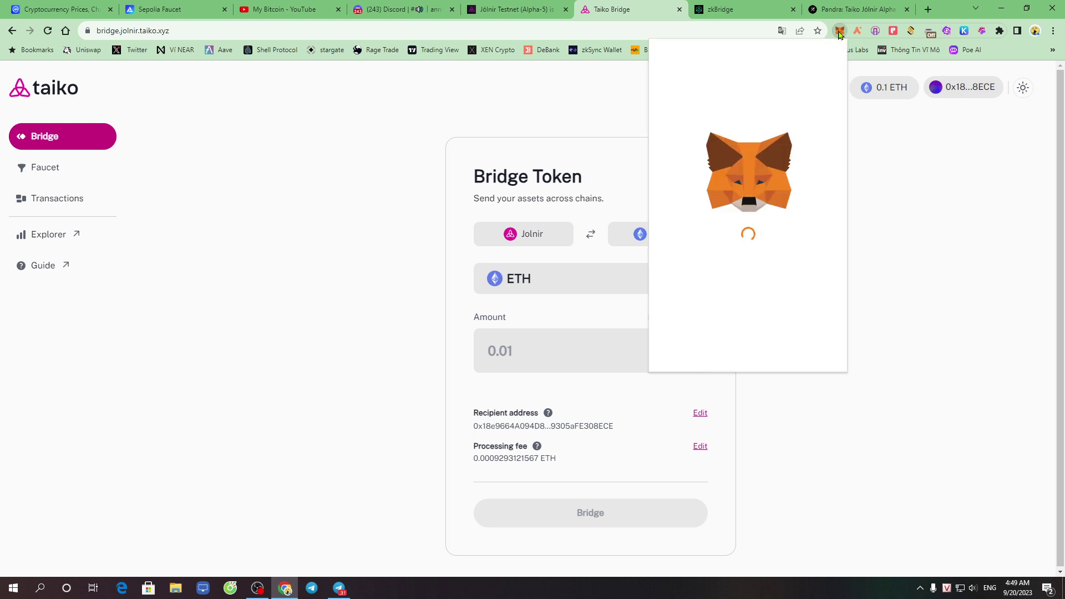
drag(716, 127, 785, 130)
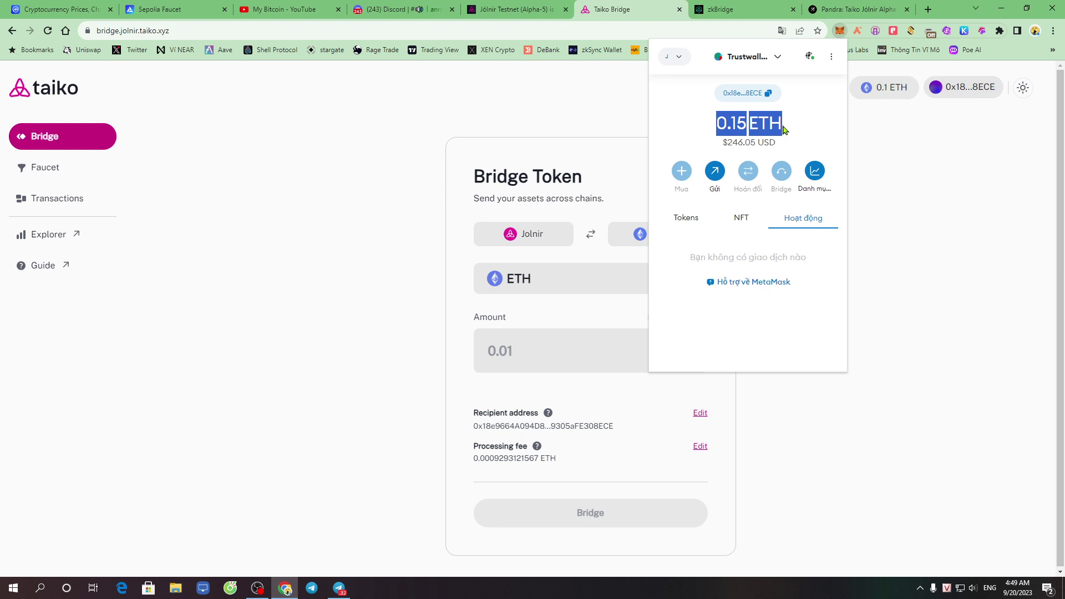
click(804, 136)
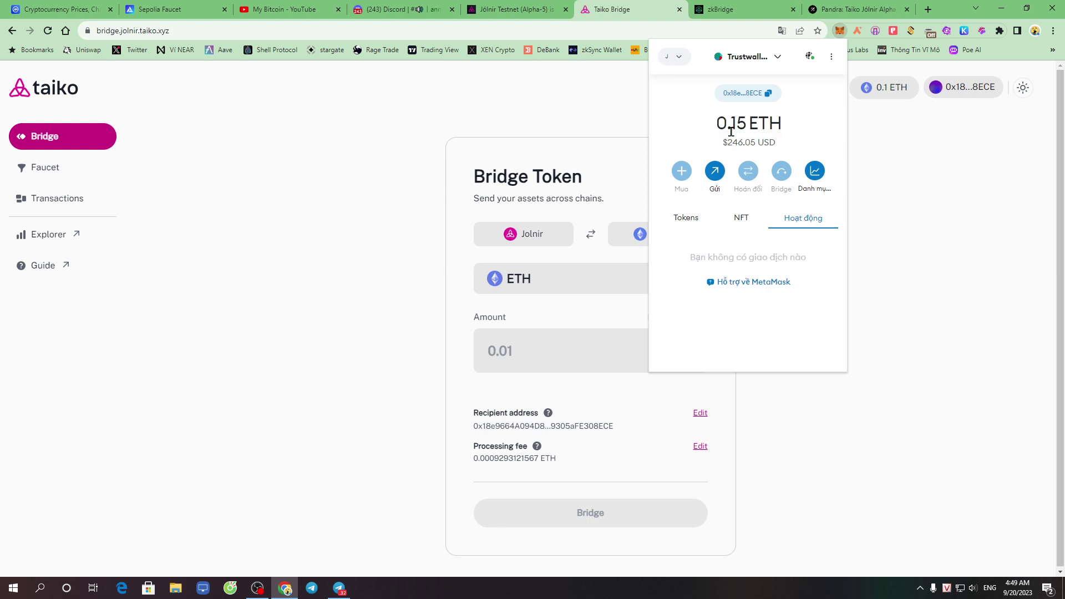
drag(714, 128, 805, 138)
click(845, 131)
click(808, 138)
drag(717, 130, 775, 123)
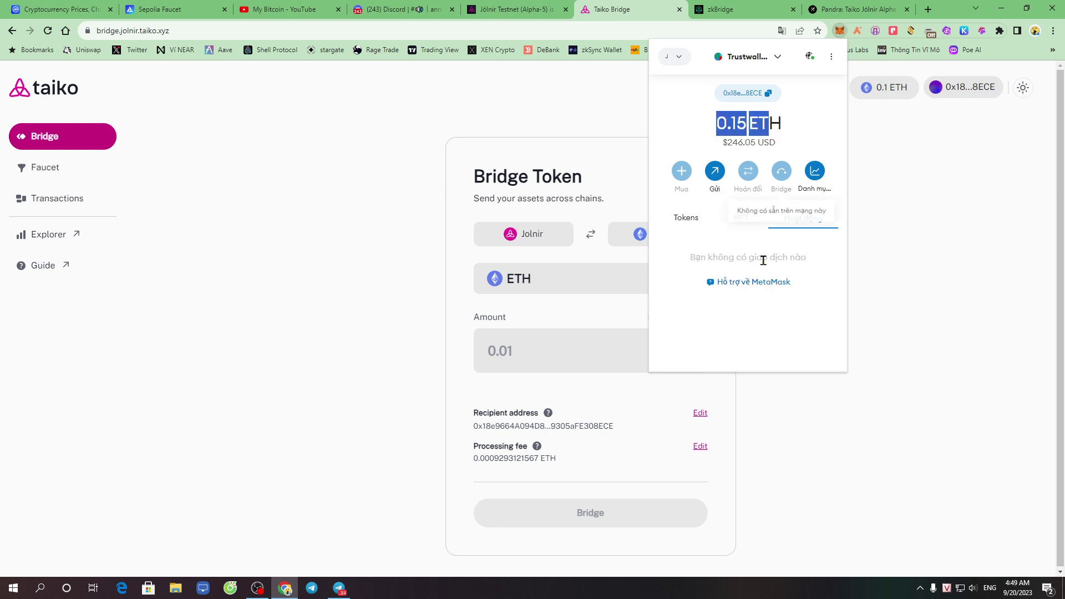
click(677, 59)
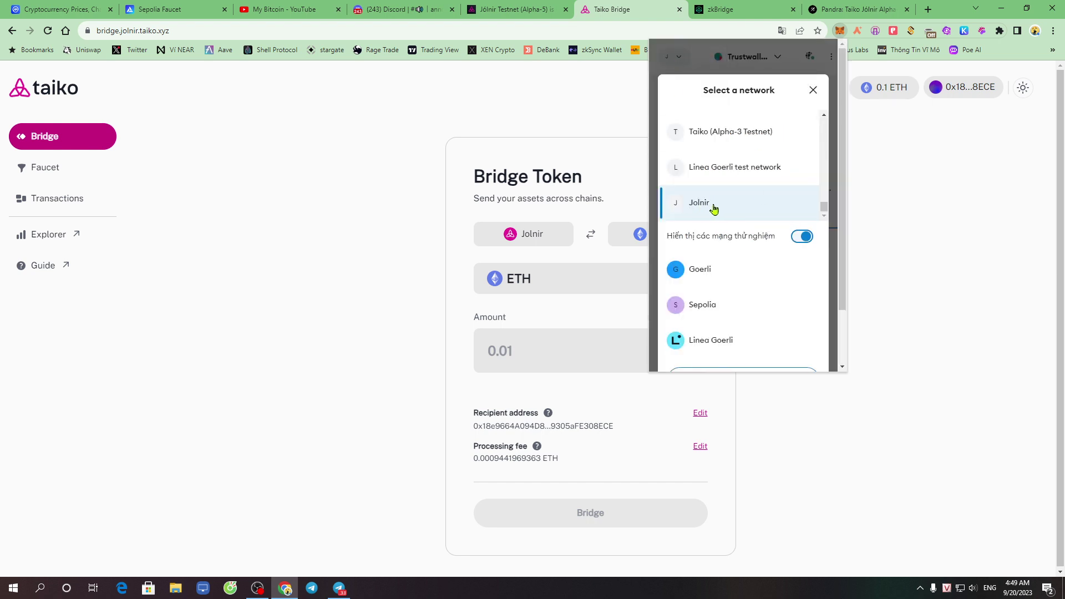
click(637, 5)
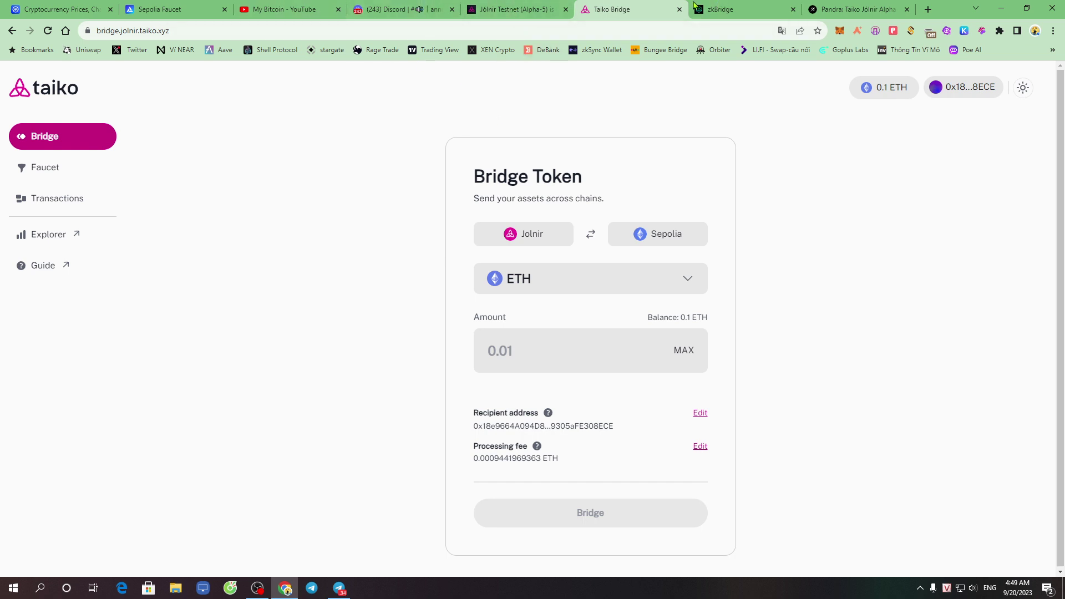
- Review the Pandra: Taiko Jólnir Alpha-5 Testnet campaign on Galxe and read the requirement of its cross-chain transfer task
click(715, 7)
key(ctrl+Tab)
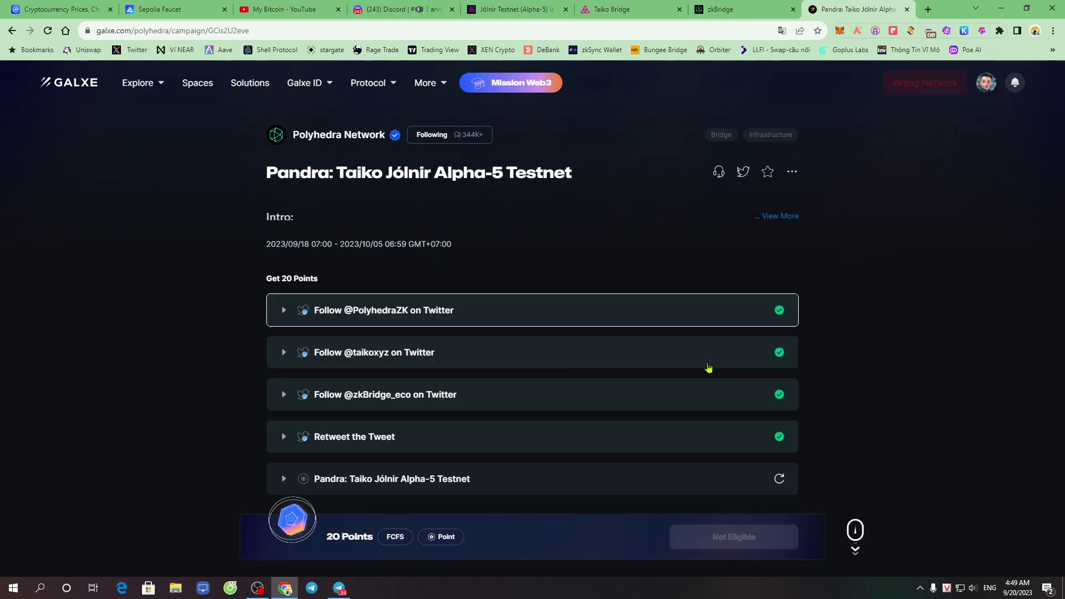
scroll(751, 387, down, 3)
scroll(827, 360, up, 3)
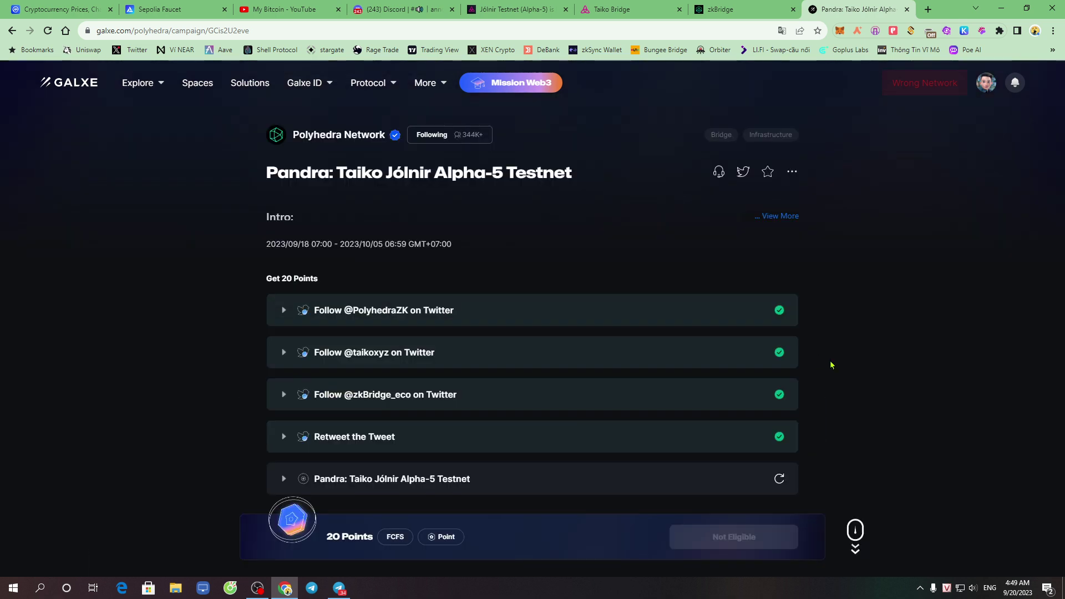
drag(266, 173, 357, 176)
drag(436, 173, 505, 172)
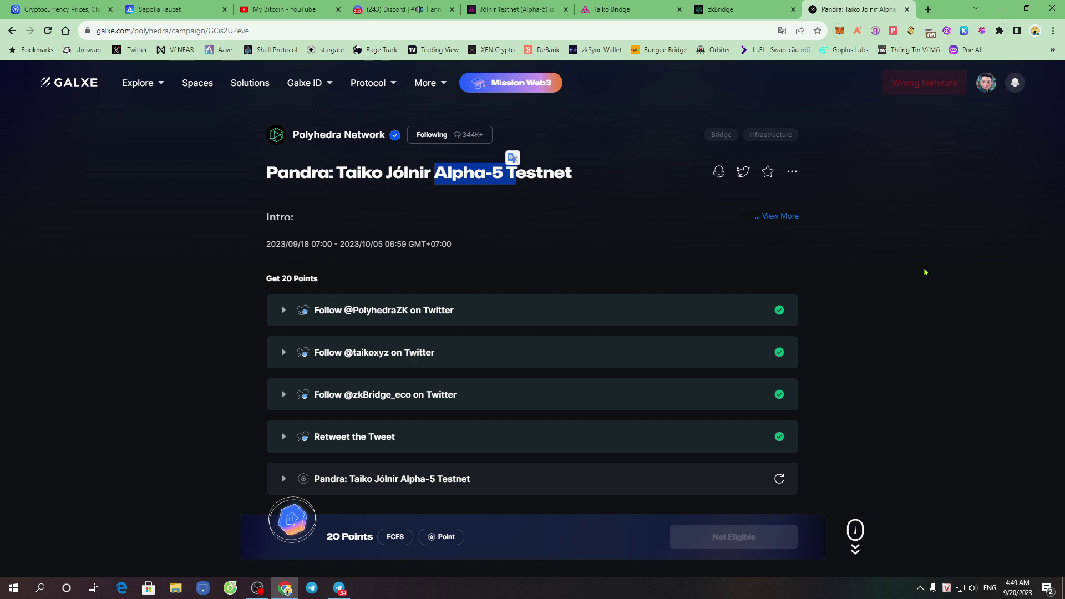
scroll(920, 277, down, 3)
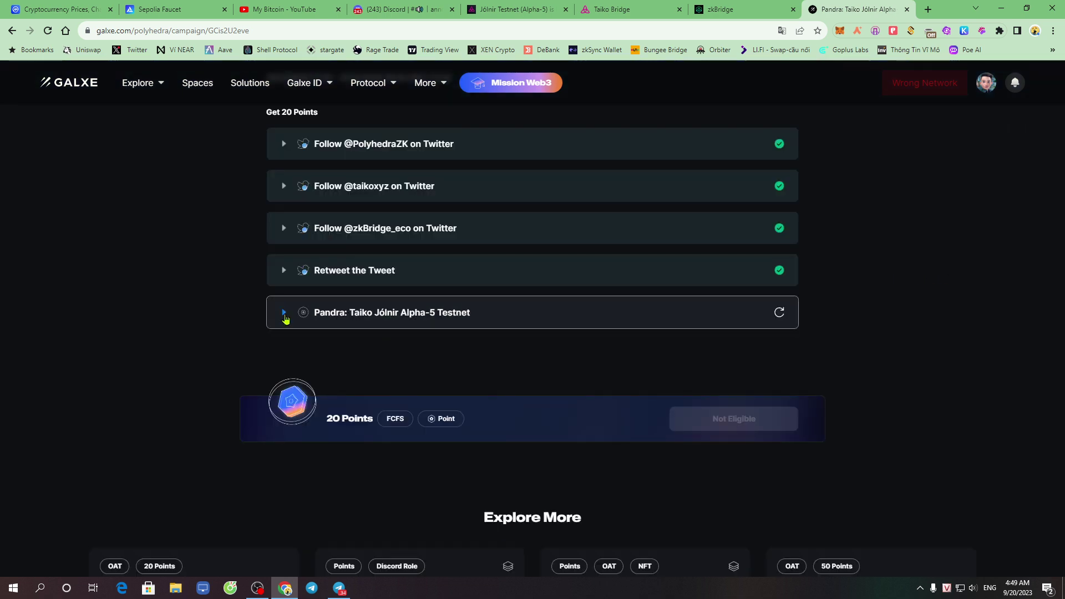
click(287, 315)
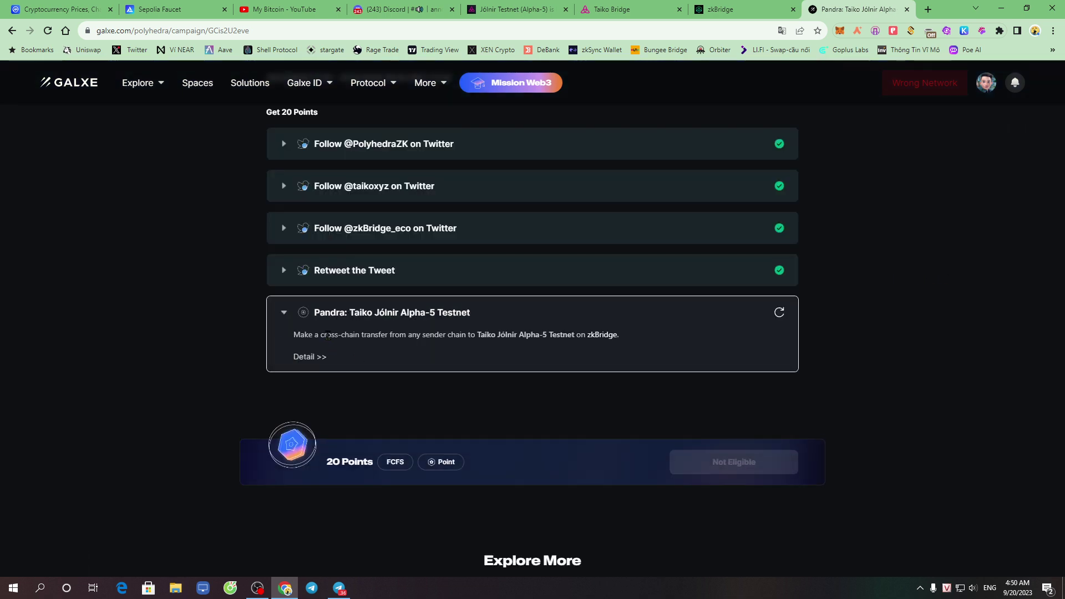
drag(321, 334, 431, 336)
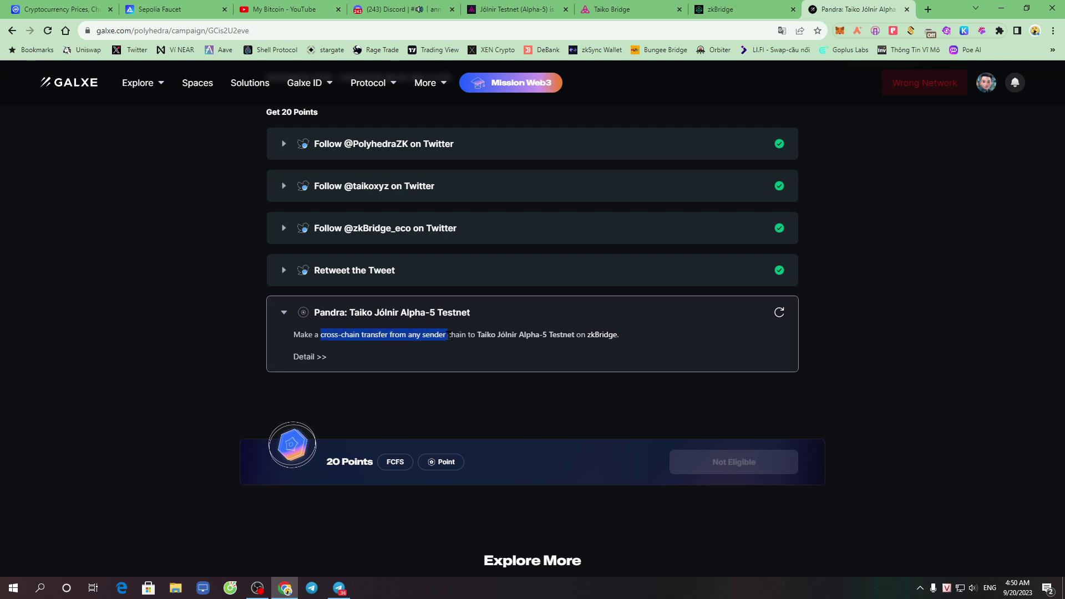
drag(448, 335, 574, 336)
click(845, 342)
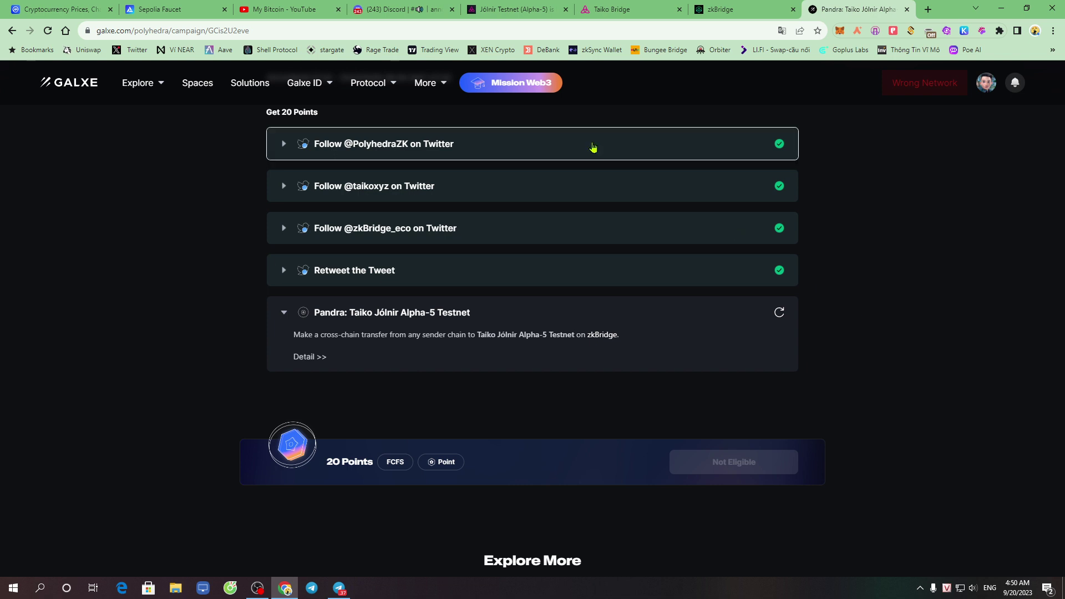
- Go to the zkBridge loyalty page, switch MetaMask's network from Jolnir to BNB Chain, and check the account's BNB balance
drag(744, 6, 854, 7)
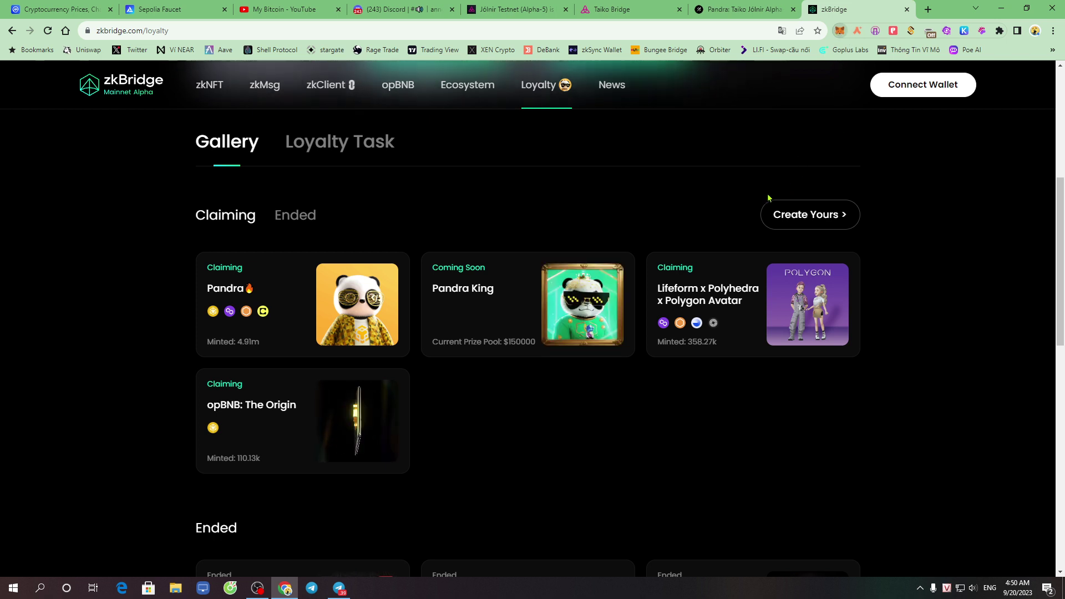
key(alt+shift+m)
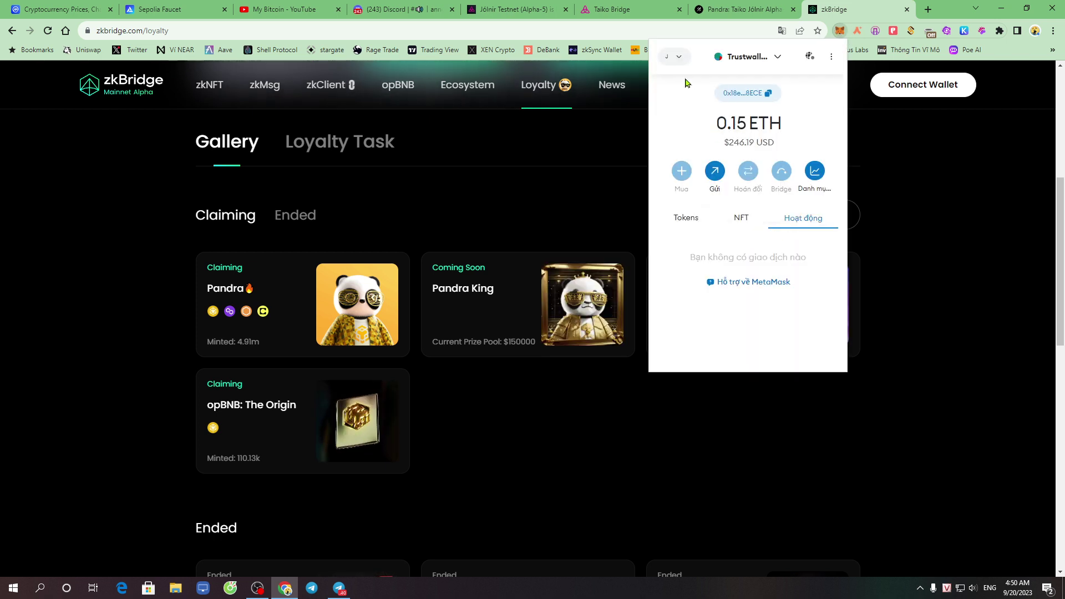
click(674, 56)
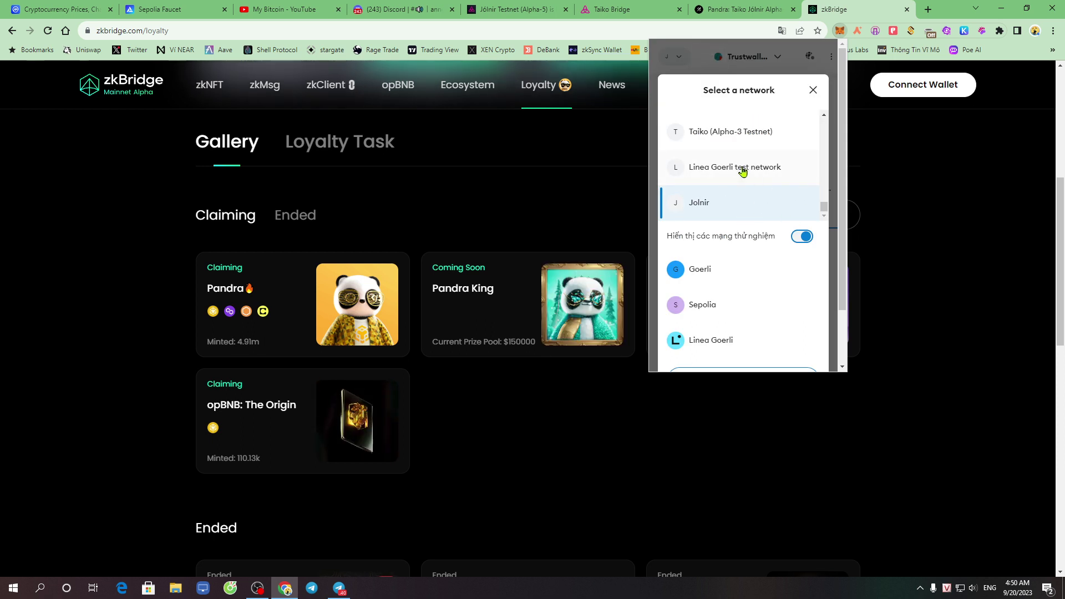
scroll(755, 183, up, 5)
scroll(766, 195, down, 4)
scroll(765, 195, up, 2)
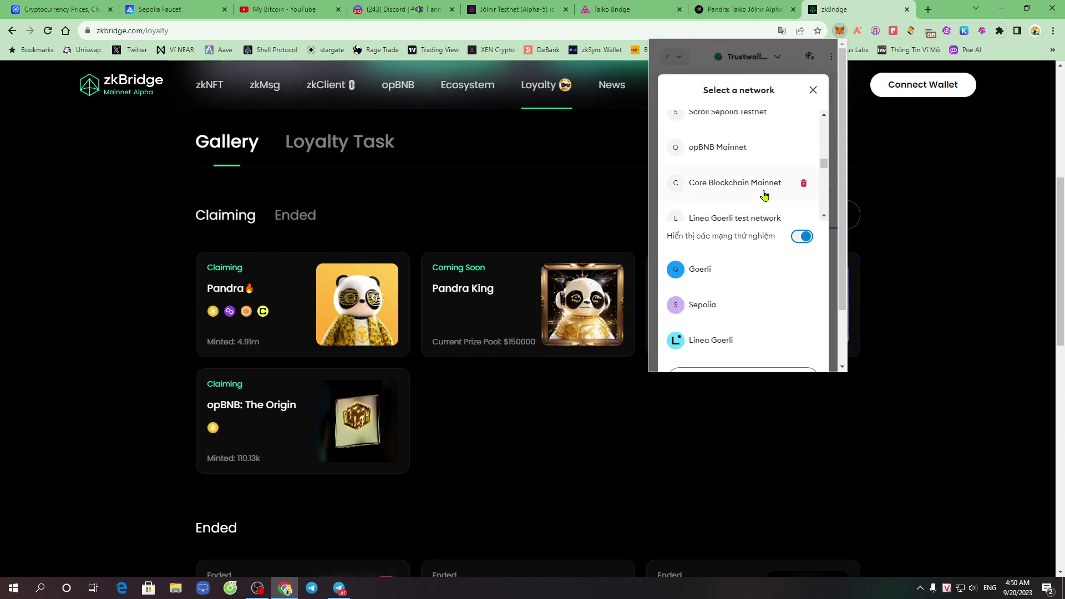
scroll(758, 200, down, 3)
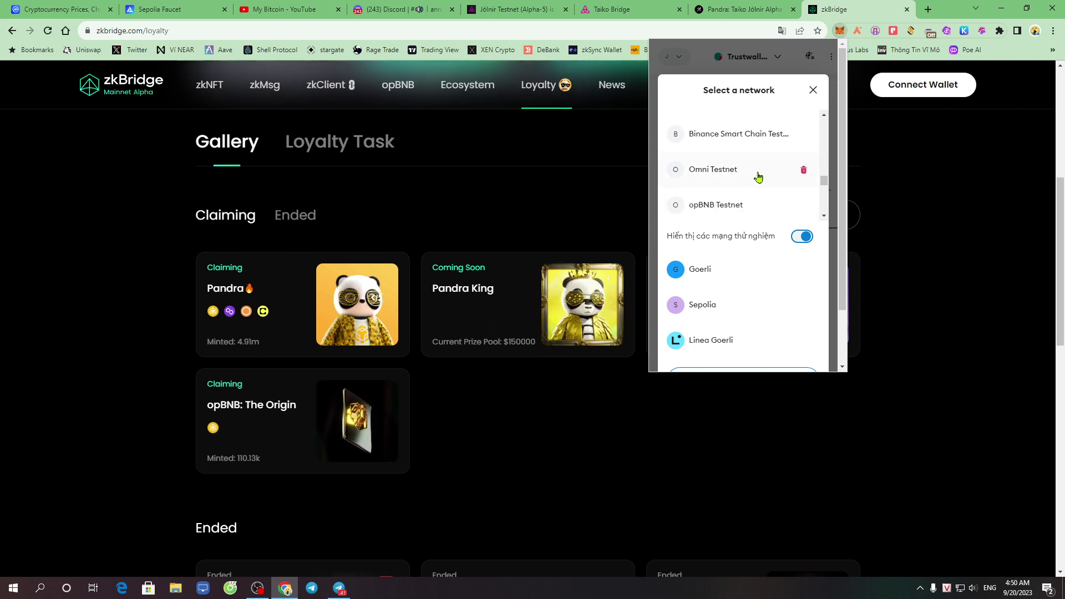
scroll(758, 176, down, 3)
drag(826, 194, 825, 200)
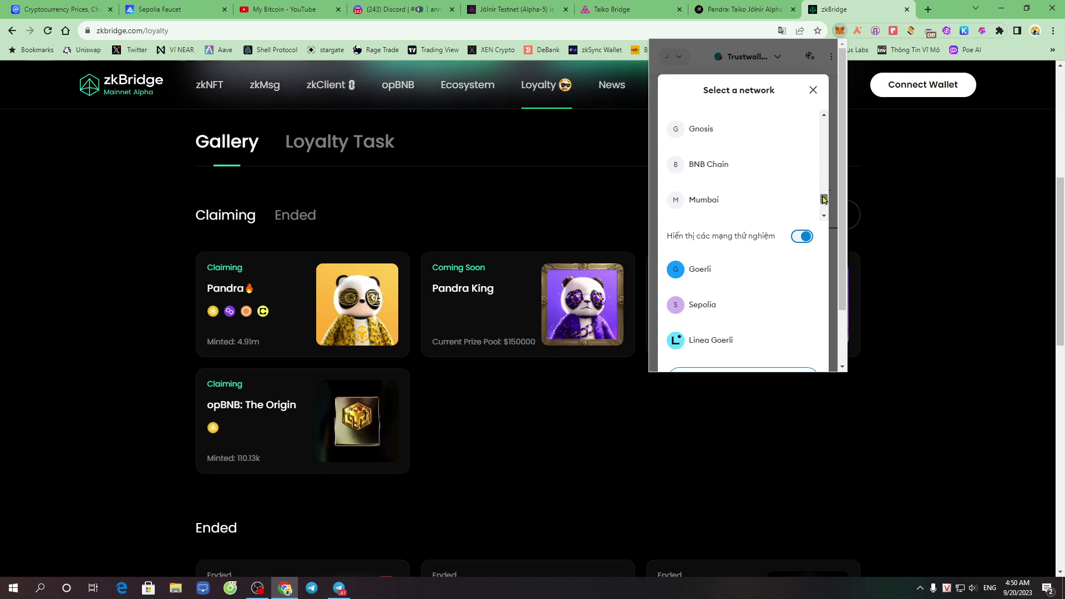
click(719, 169)
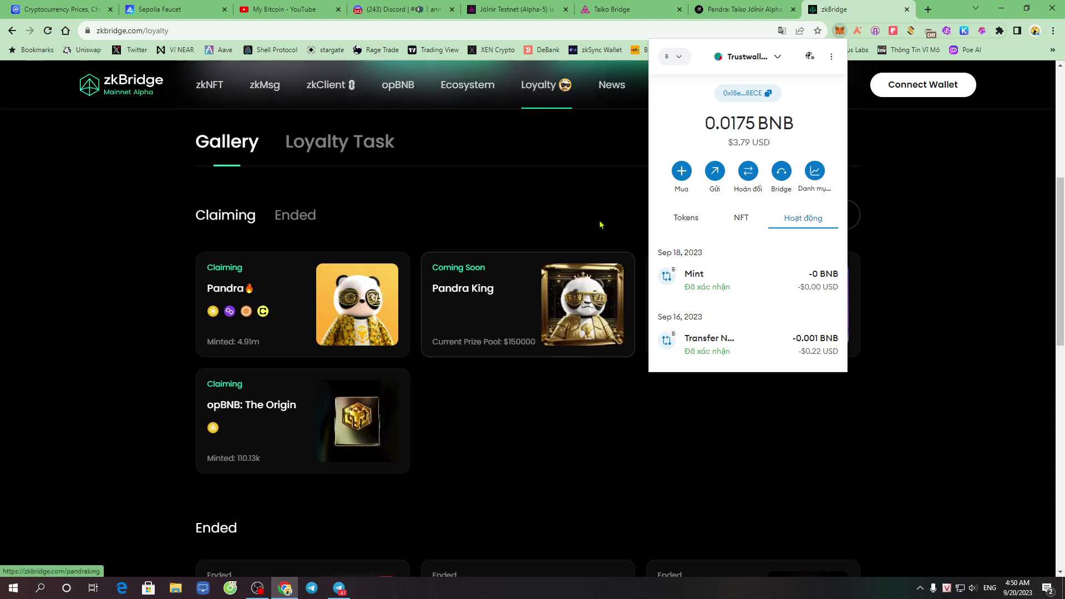
drag(704, 123, 801, 127)
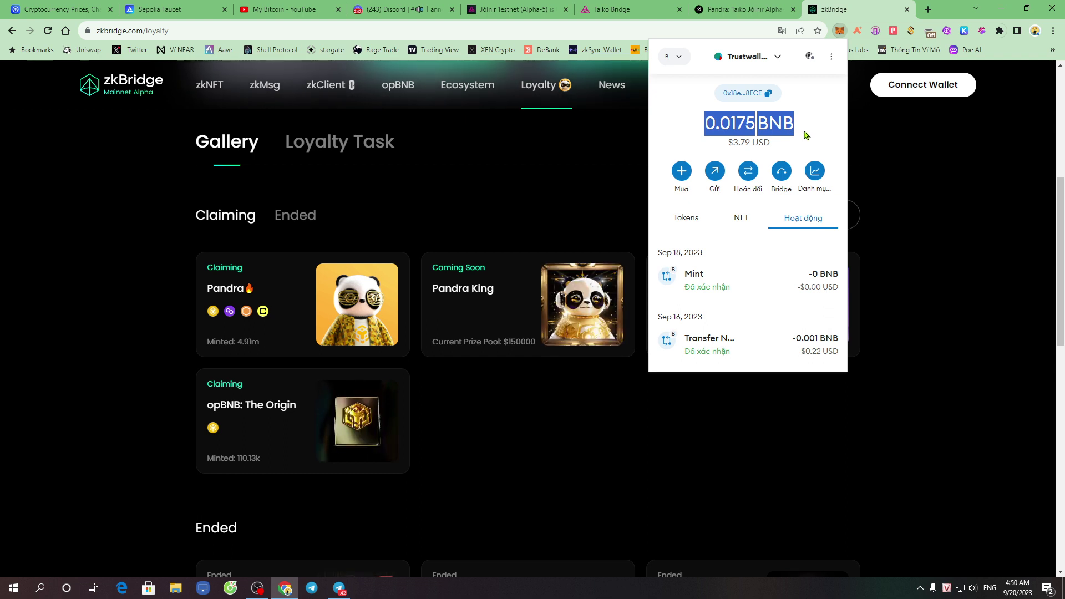
click(746, 142)
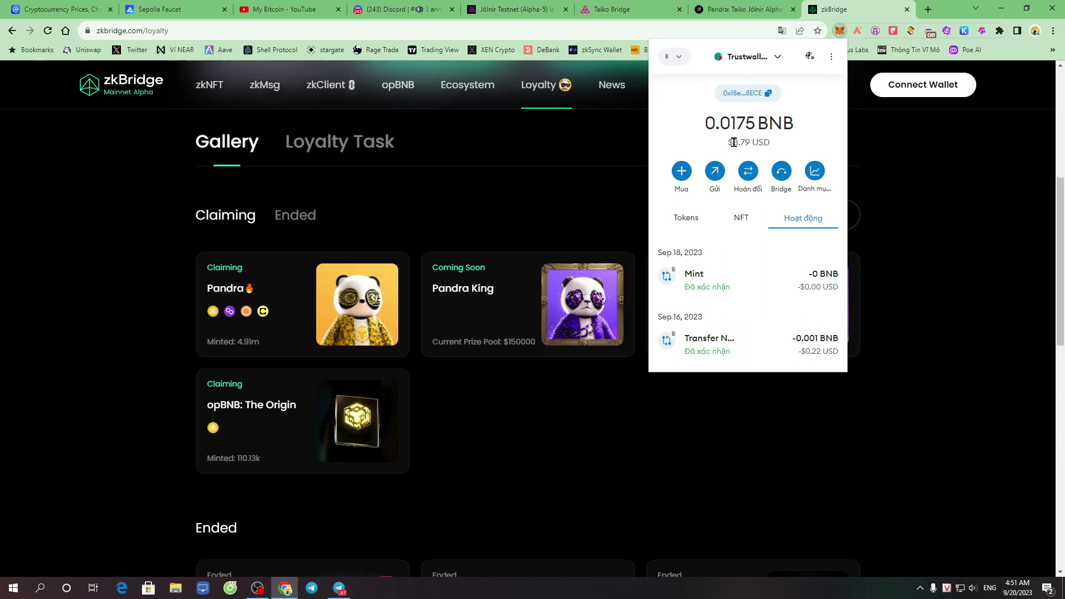
click(469, 144)
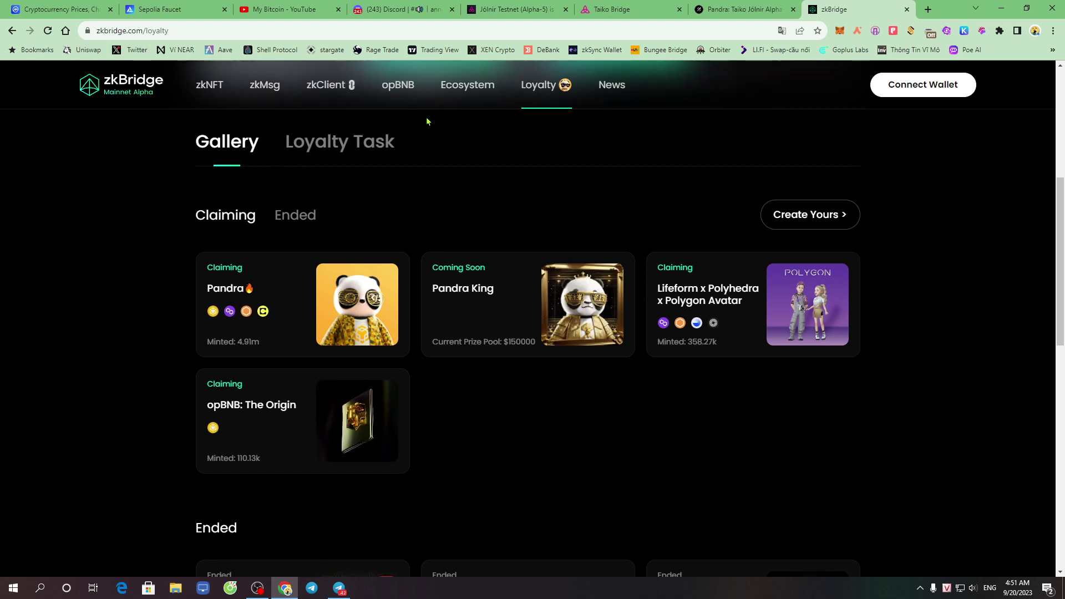
- Connect the wallet to zkBridge through MetaMask, approving the request and continuing past the Pocket Universe simulation
scroll(427, 119, up, 5)
click(902, 89)
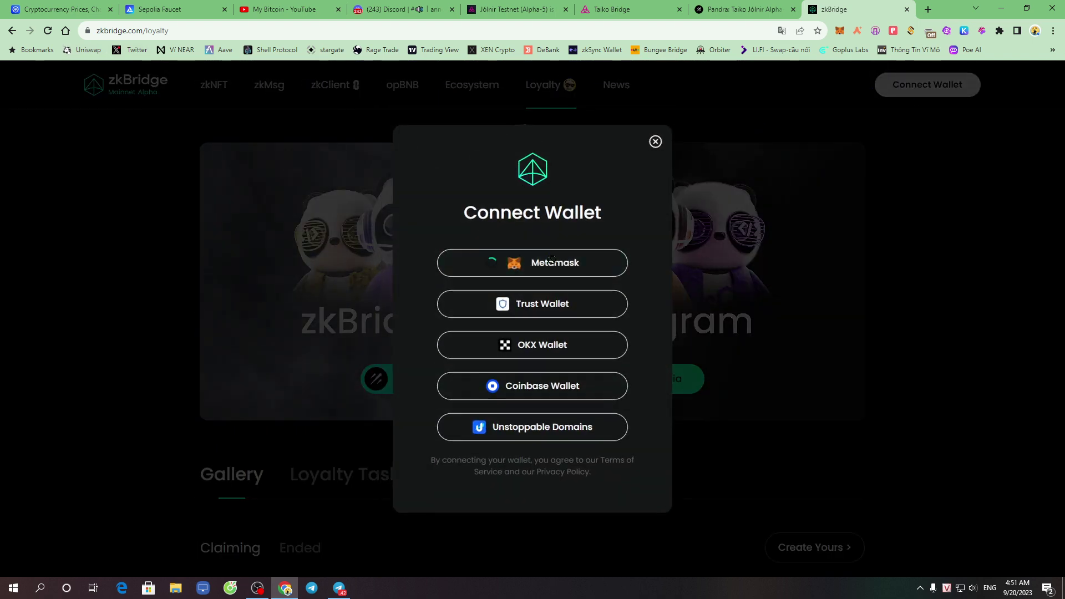
click(555, 262)
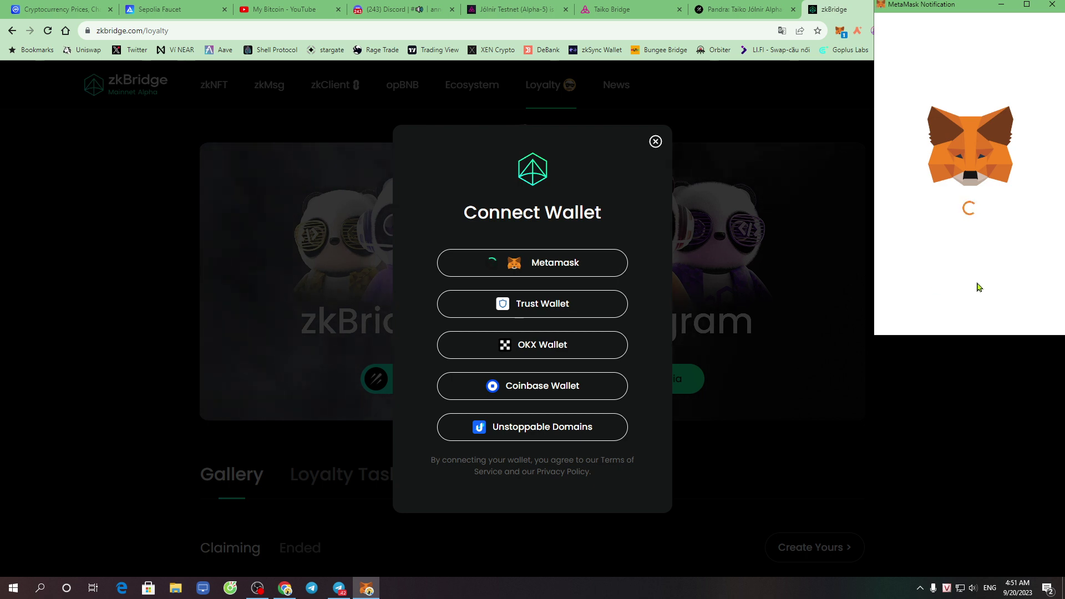
click(1016, 312)
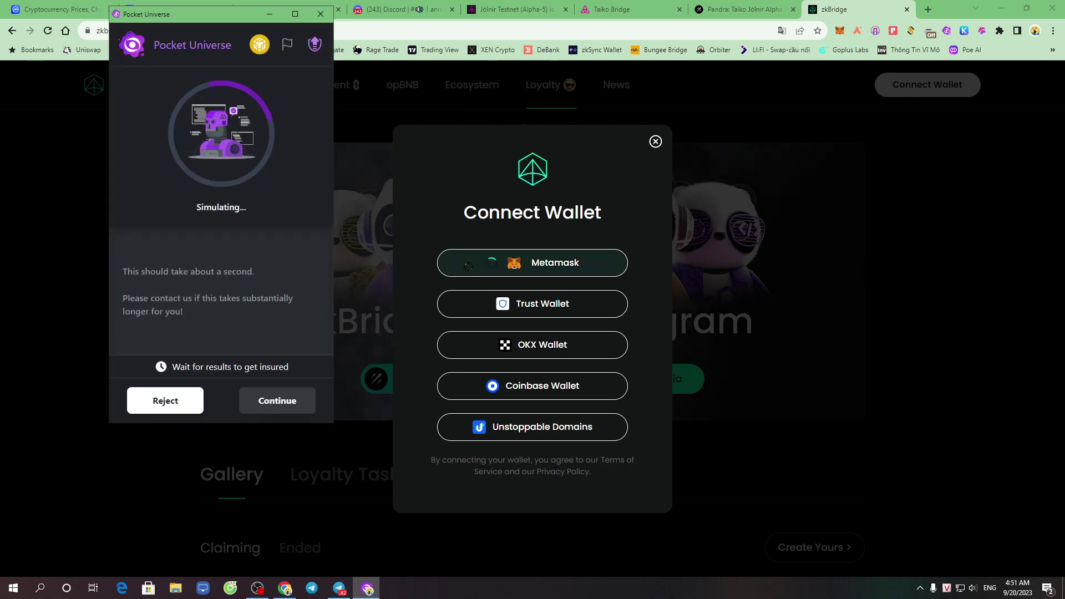
click(277, 400)
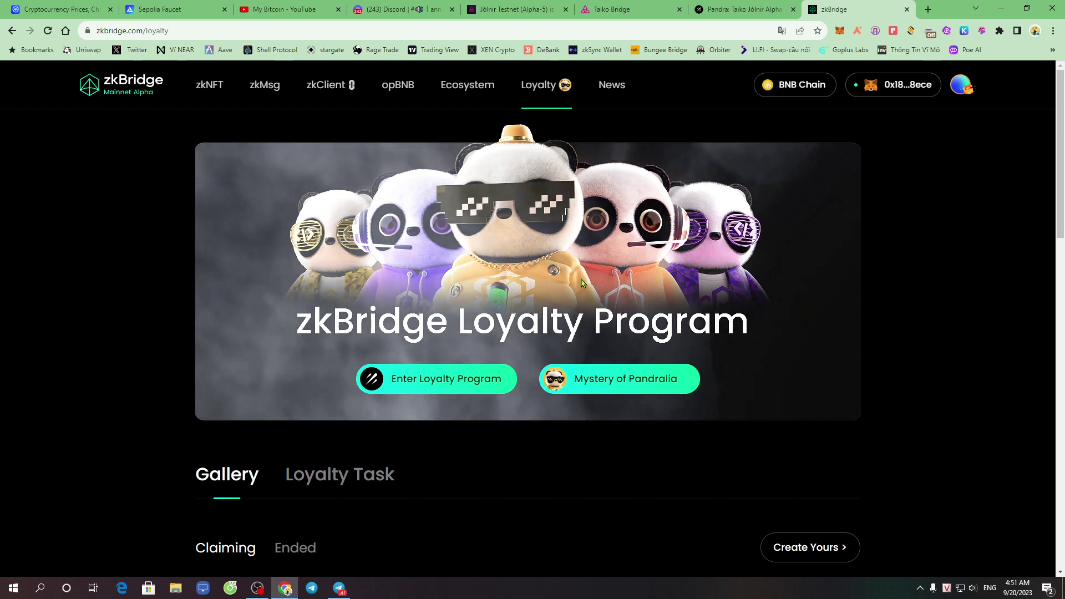
- Open the Pandra King page from the loyalty gallery, look through the collected Pandra types, and return to the loyalty page
scroll(581, 282, down, 6)
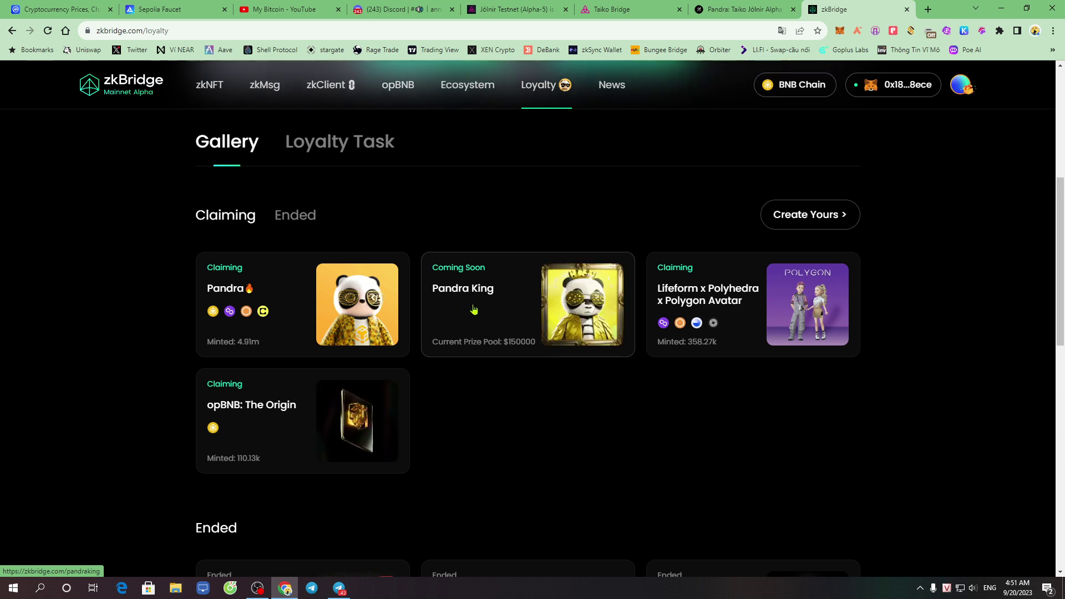
click(509, 299)
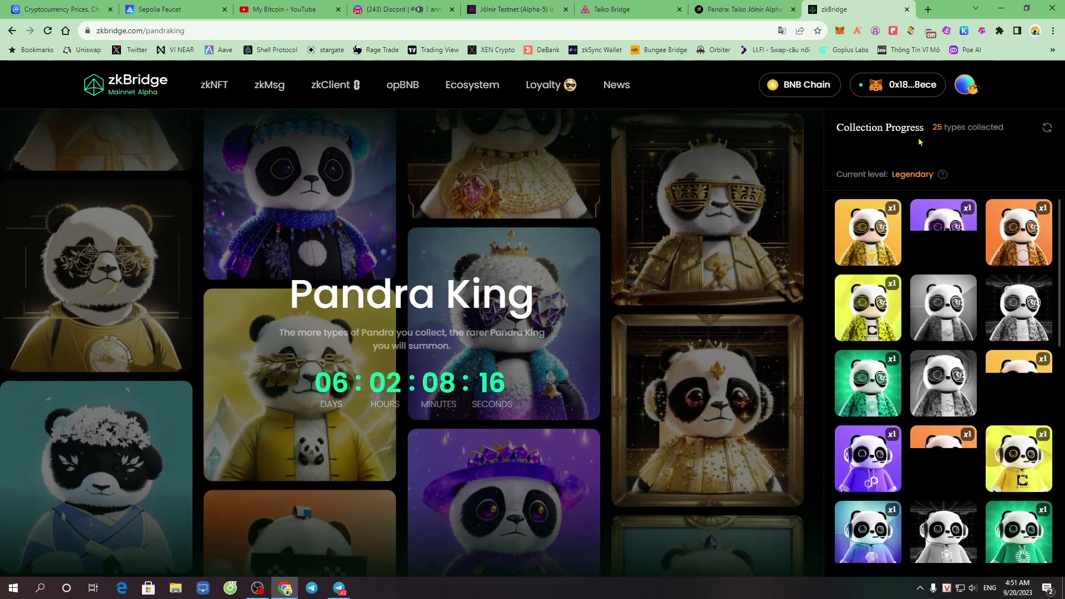
double_click(850, 174)
scroll(941, 265, down, 5)
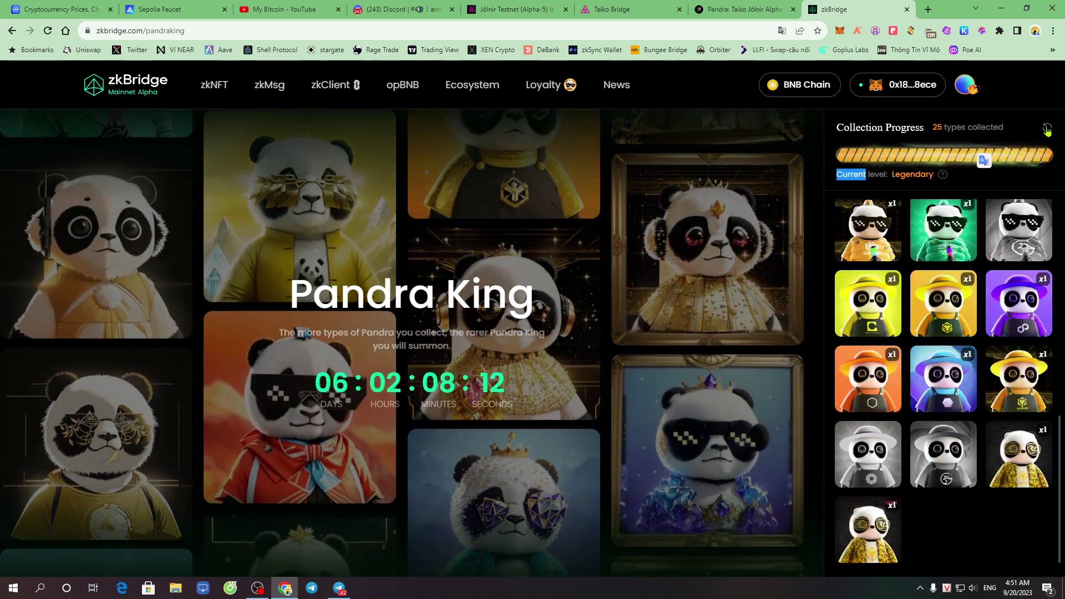
click(542, 86)
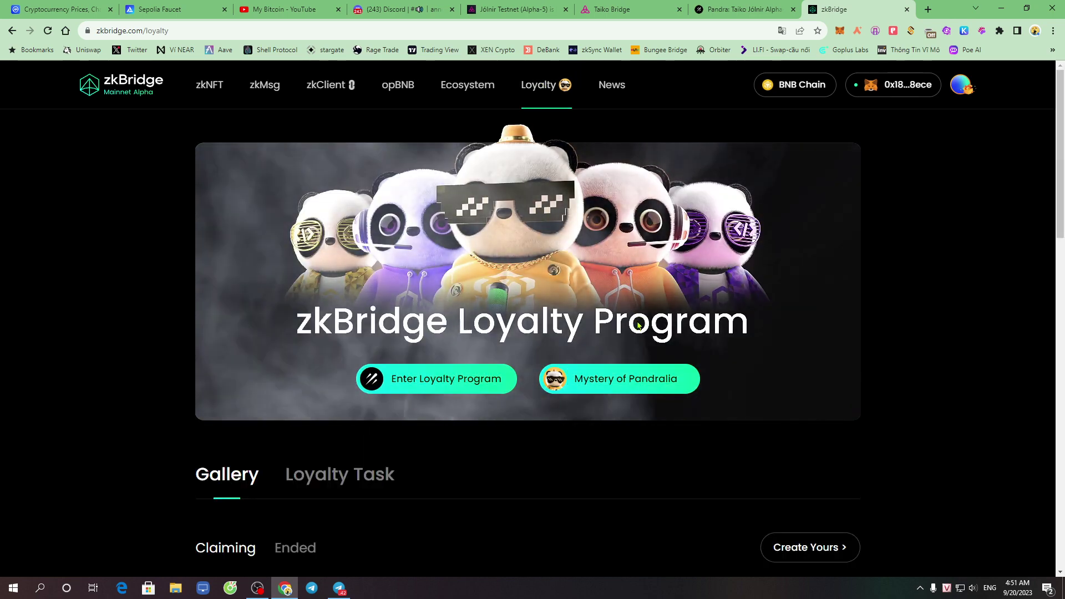
- Open the Pandra collection from the gallery, preview its Core DAO and BNB Chain versions, and read the mint limit in the activity rules
scroll(666, 325, down, 6)
scroll(621, 277, up, 6)
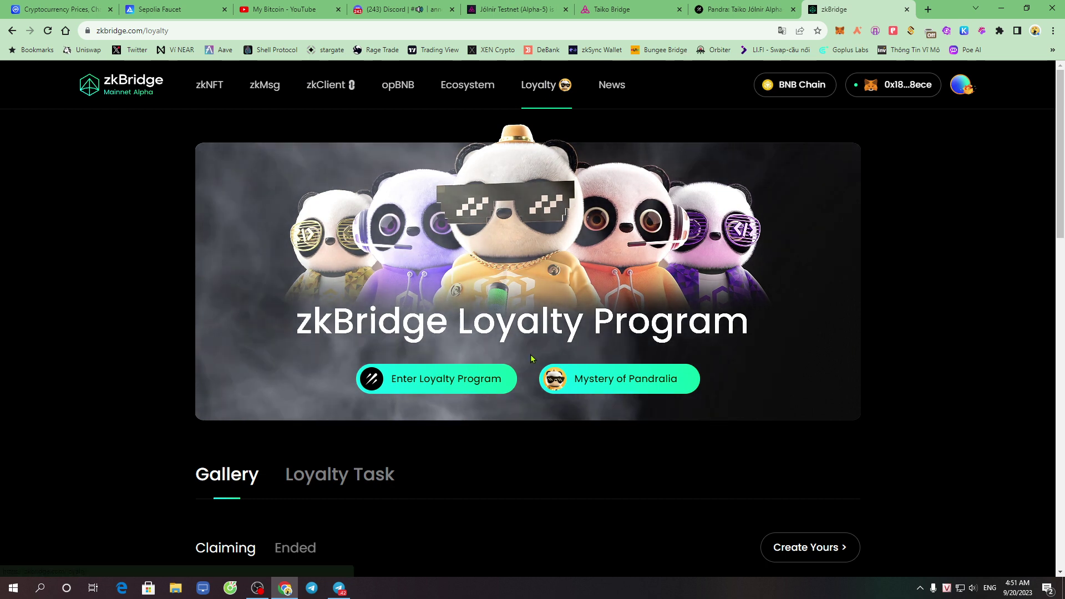
scroll(530, 354, down, 6)
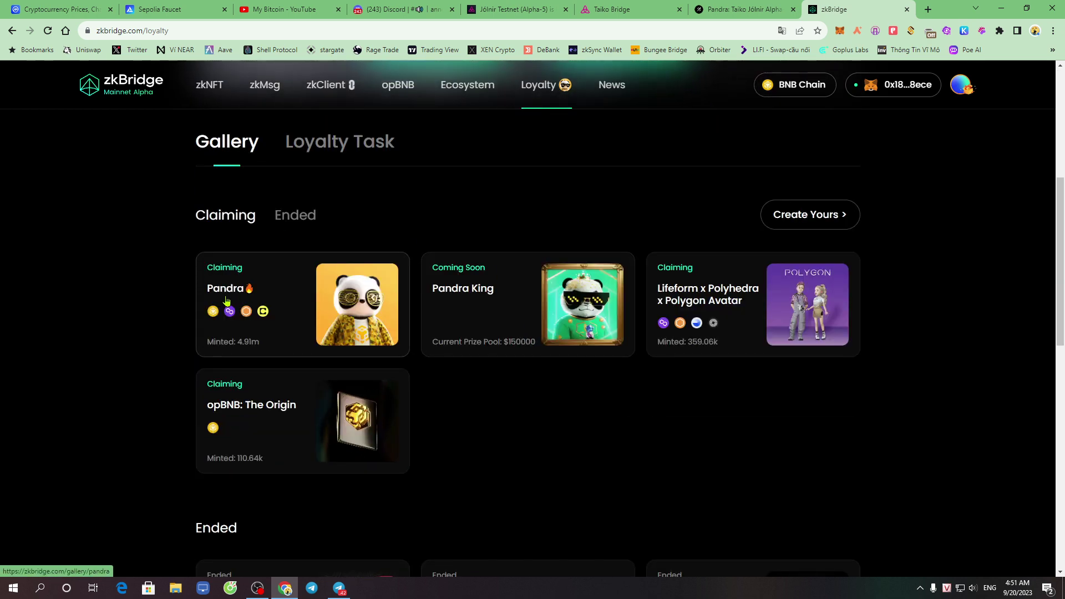
click(223, 296)
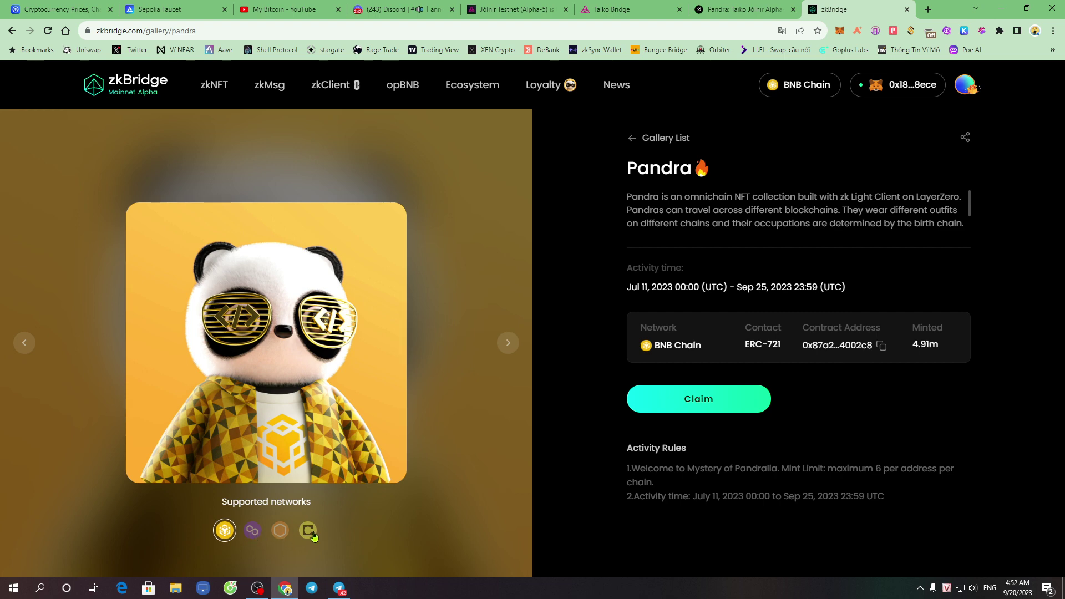
click(281, 533)
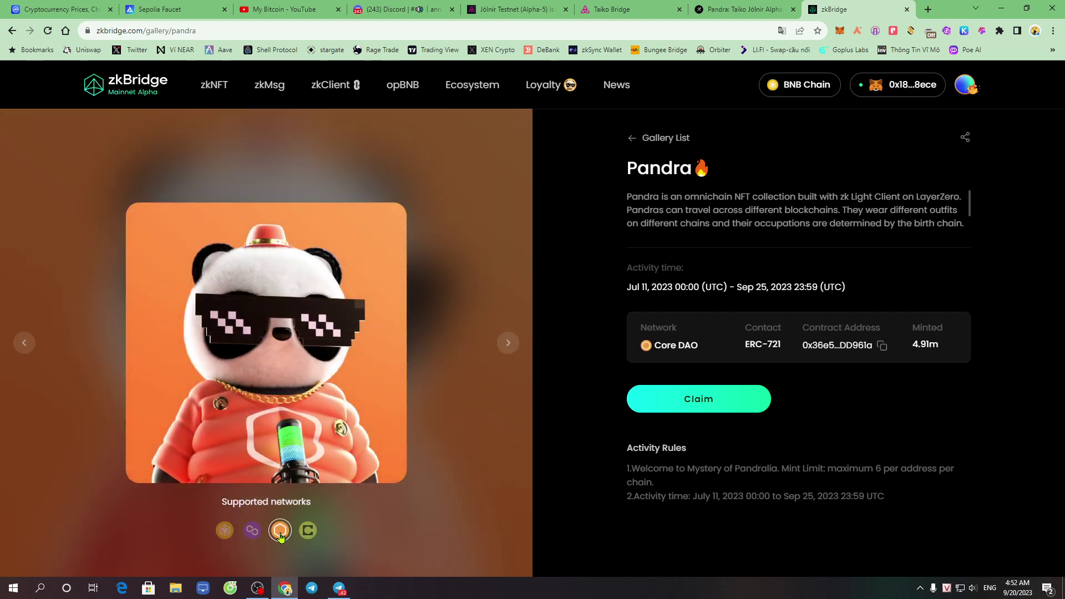
click(225, 532)
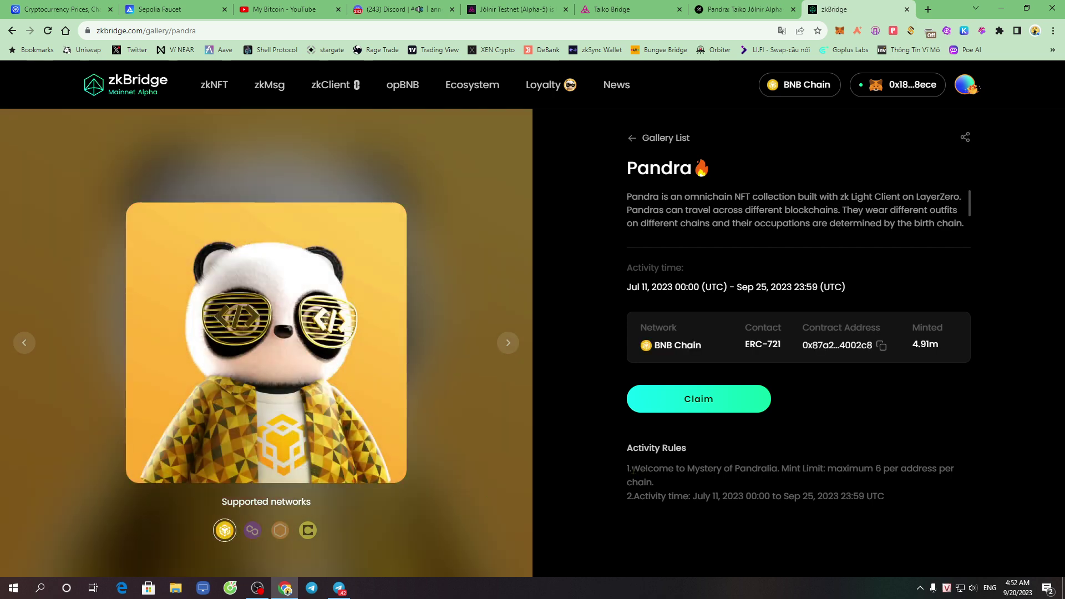
drag(826, 468, 888, 470)
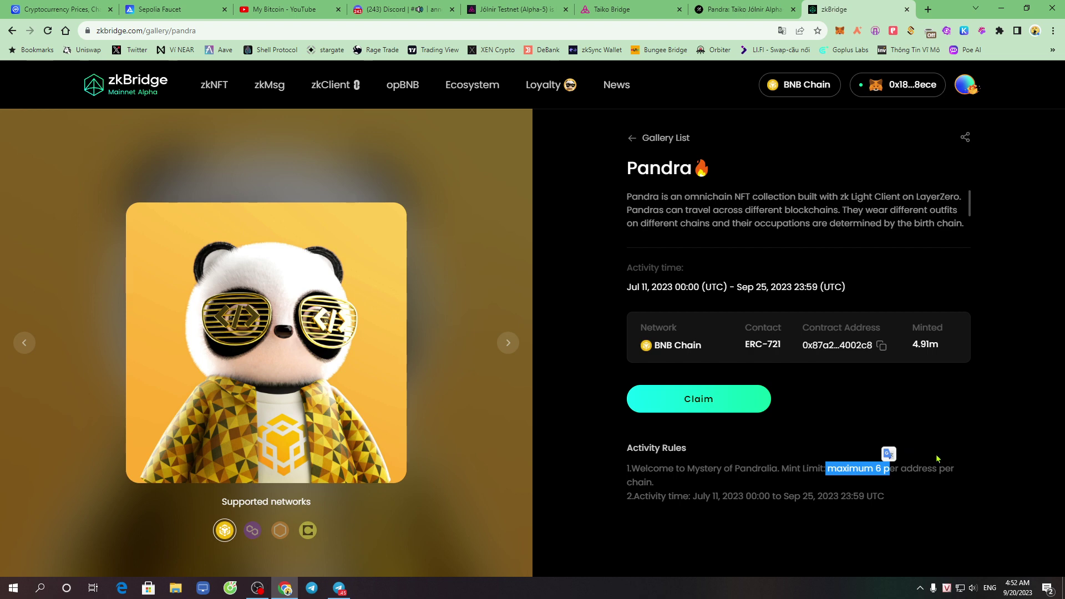
click(853, 470)
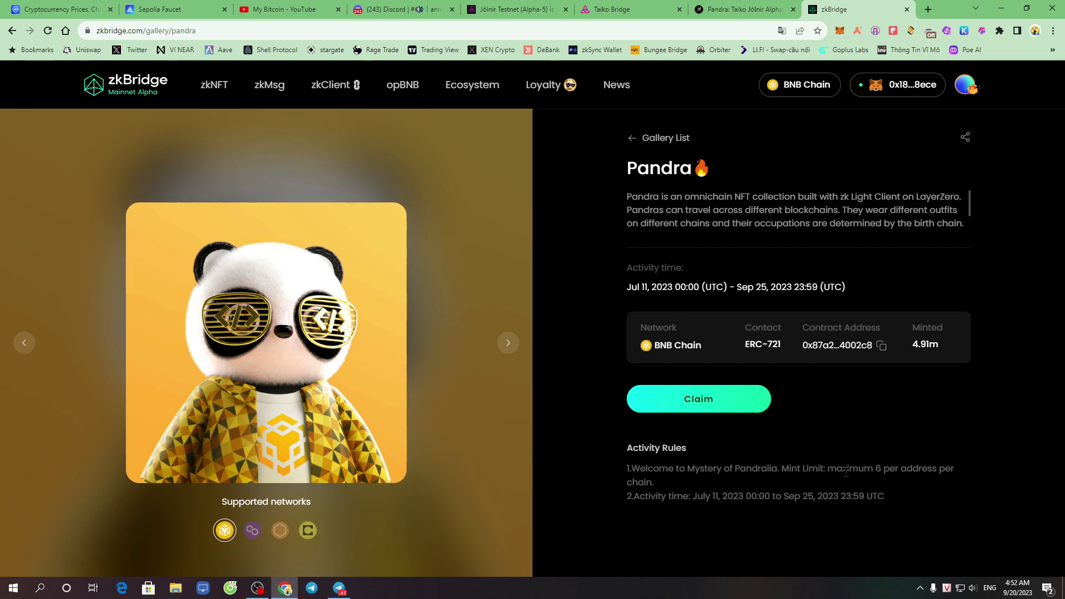
drag(831, 470, 909, 469)
click(937, 465)
- Try to claim the Pandra NFT on BNB Chain and reread the collection's mint limit per address
click(225, 531)
click(704, 400)
click(710, 400)
drag(455, 84, 629, 222)
click(629, 222)
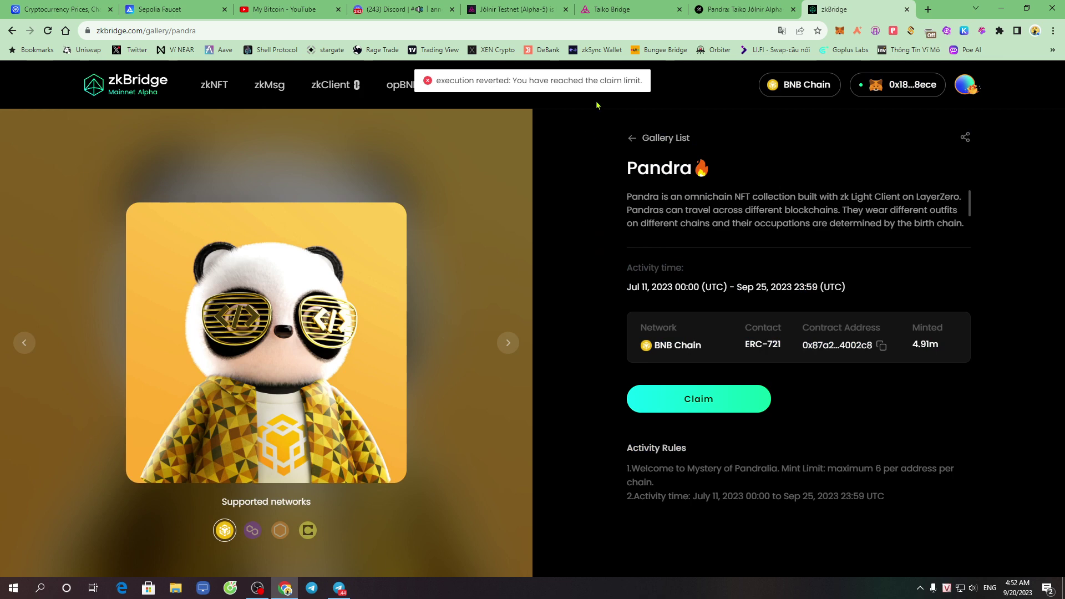
drag(595, 81, 586, 166)
click(586, 167)
drag(837, 469, 895, 469)
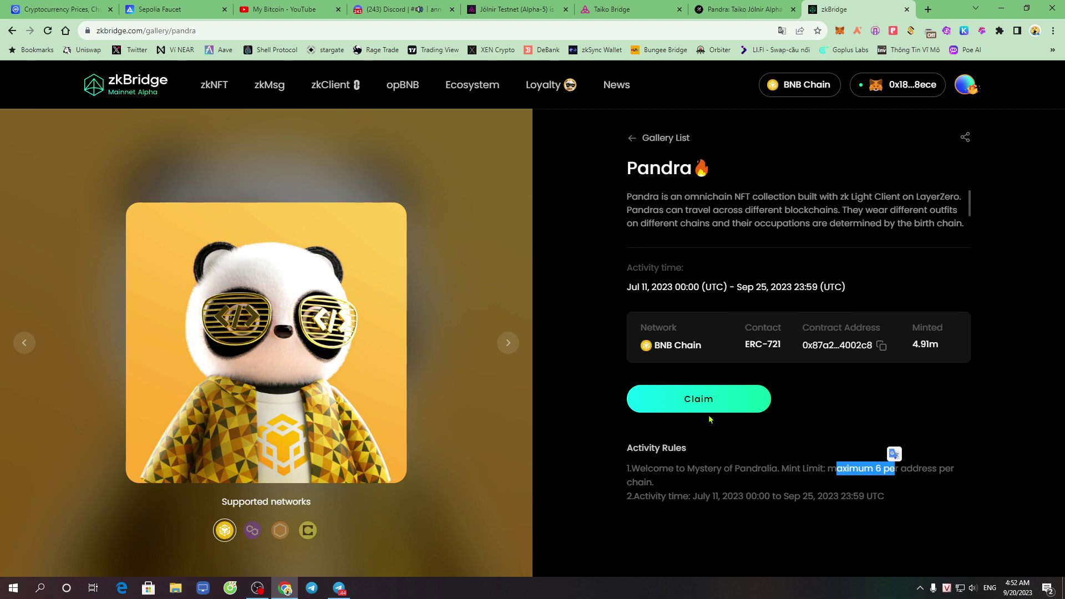
click(725, 501)
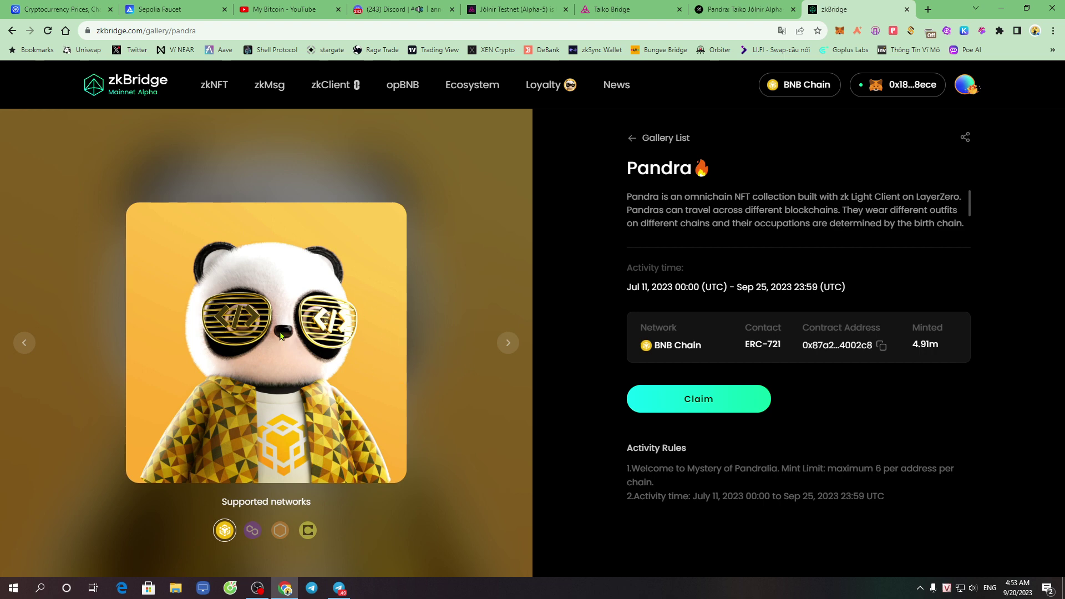
- Open zkBridge's zkNFT transfer page and recheck the cross-chain transfer requirement of the Galxe campaign's Pandra task
click(214, 84)
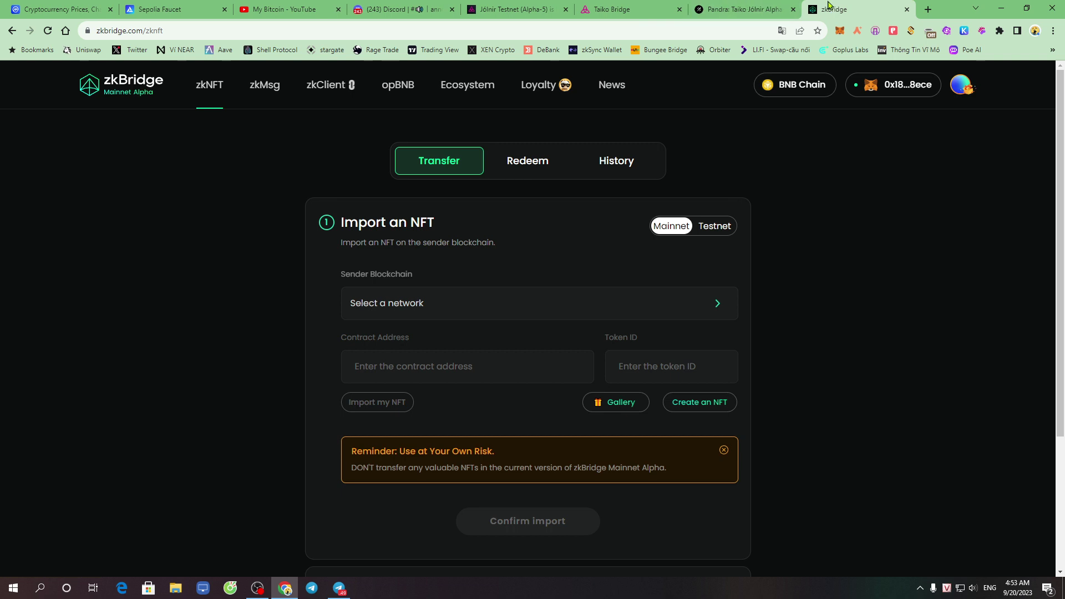
click(744, 9)
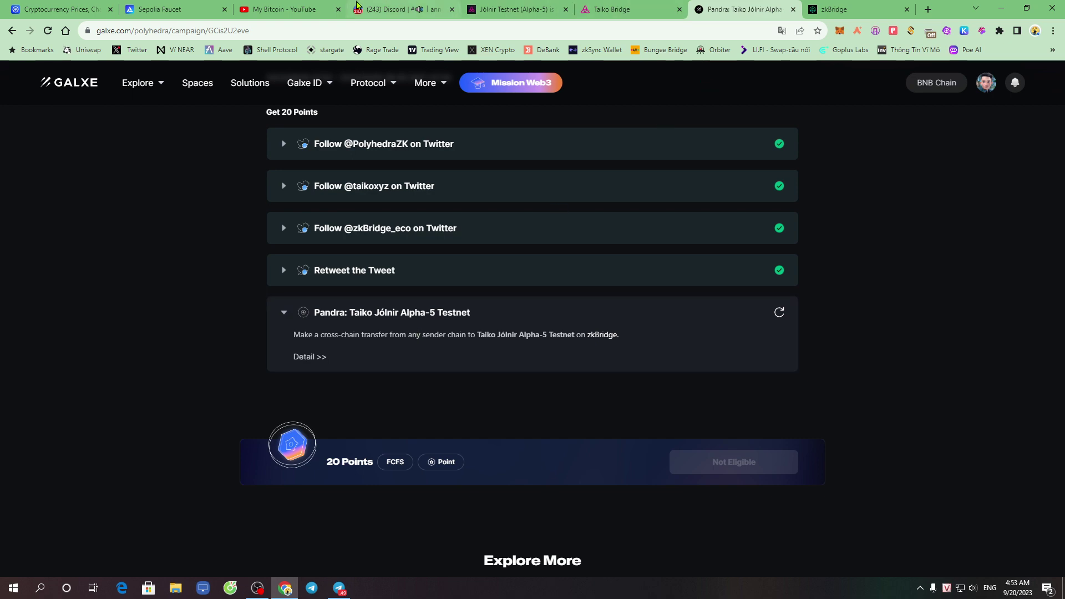
click(516, 9)
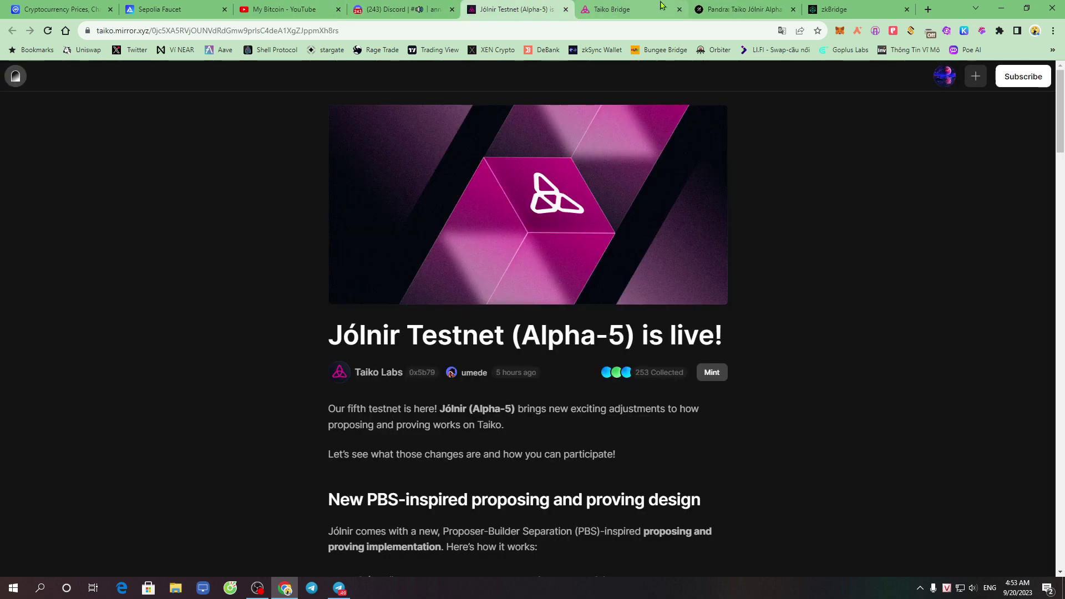
click(621, 9)
click(741, 9)
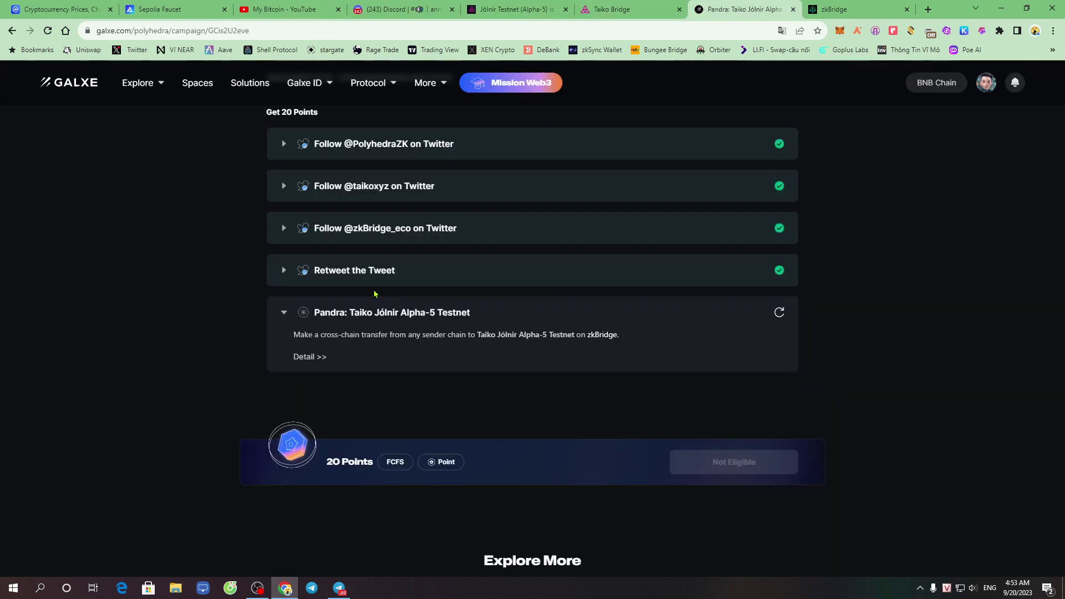
click(840, 9)
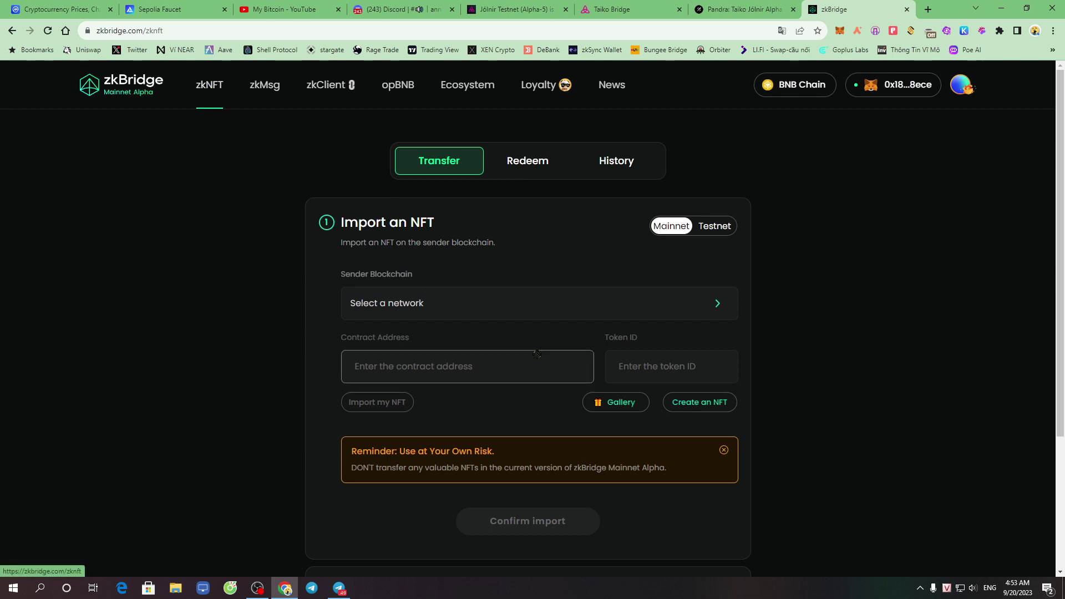
drag(341, 223, 624, 231)
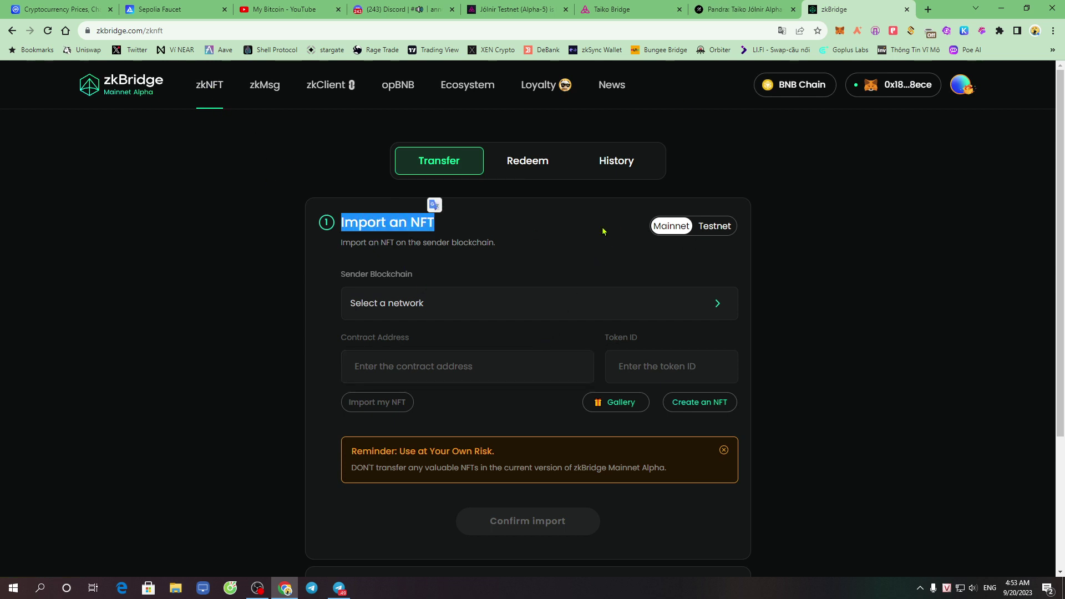
click(411, 237)
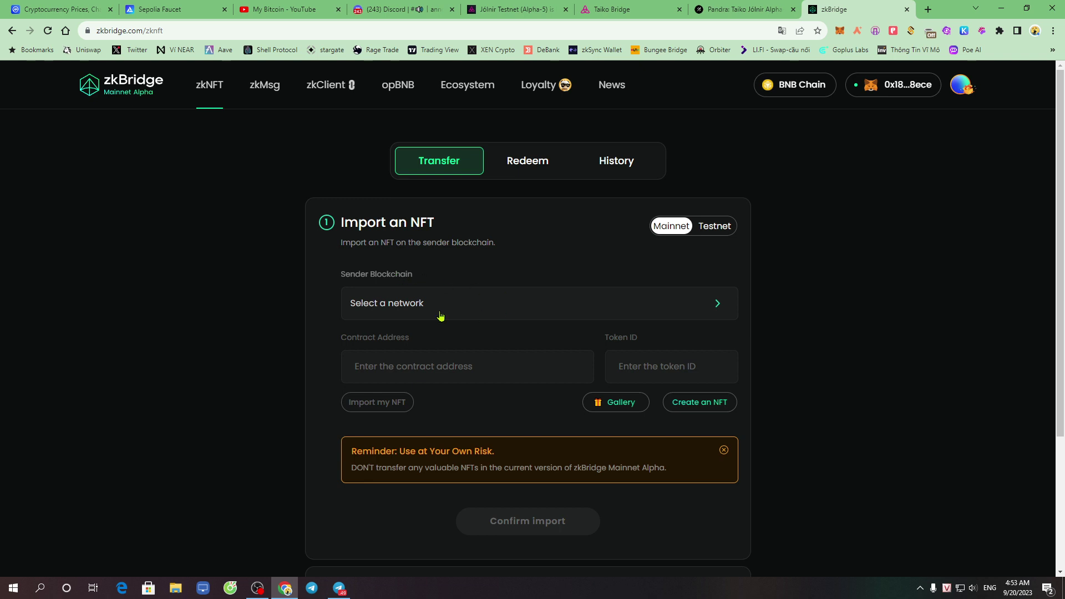
- Set BNB Chain as the sender blockchain and choose Pandra: EcoGuardian from the wallet's NFTs for import
click(466, 311)
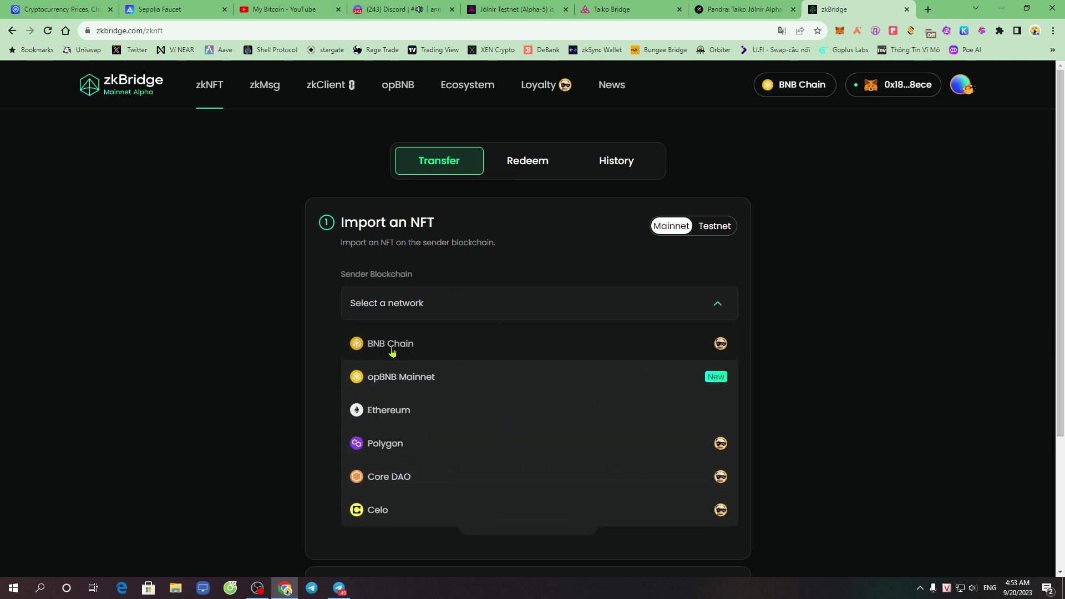
click(391, 349)
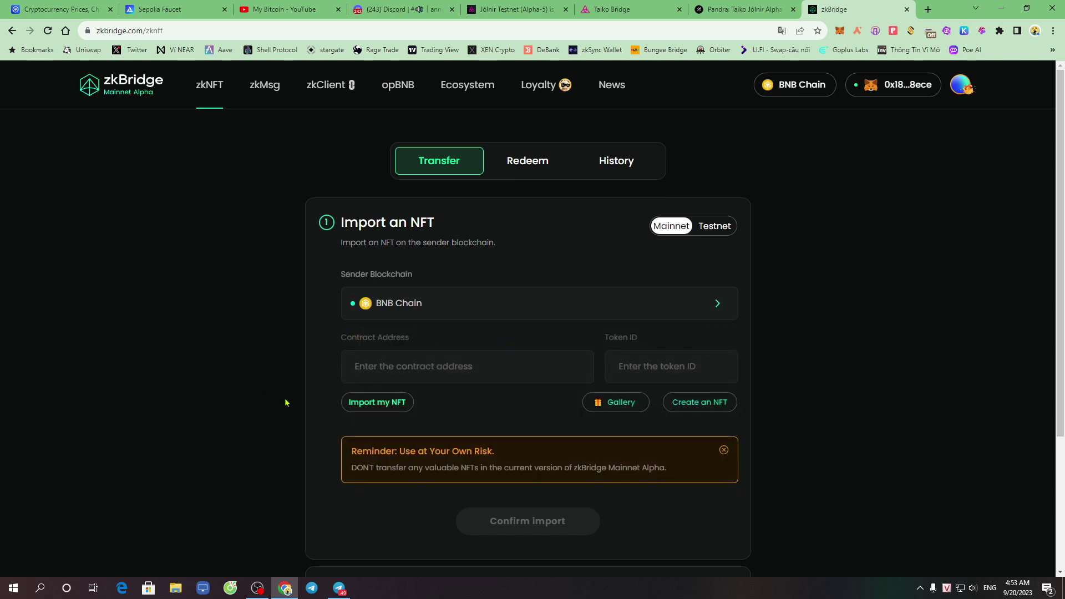
click(382, 410)
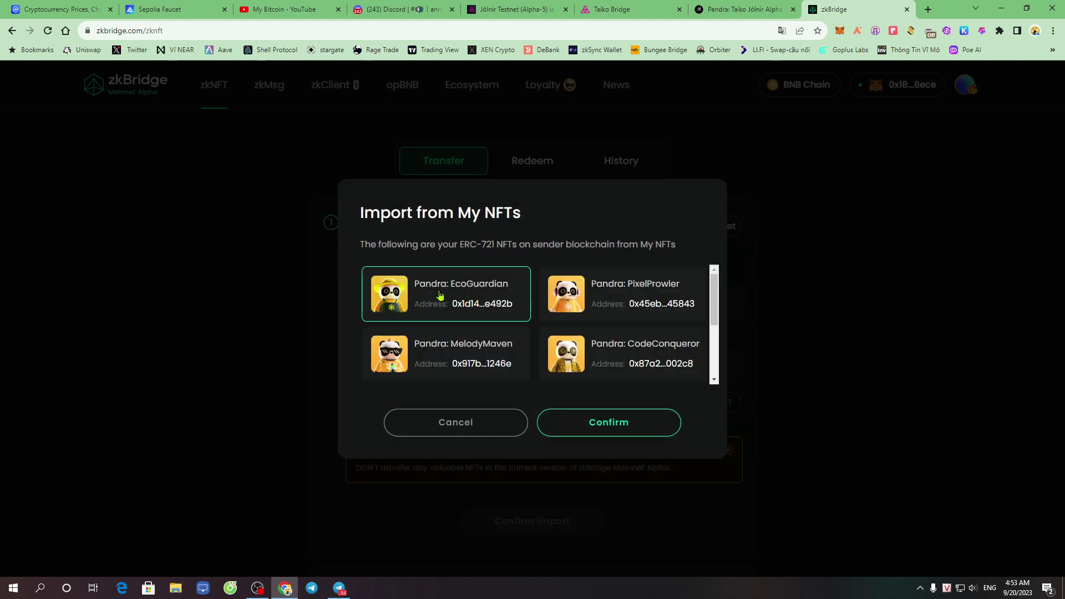
mouse_move(716, 305)
mouse_down()
mouse_move(714, 335)
mouse_move(707, 294)
mouse_up()
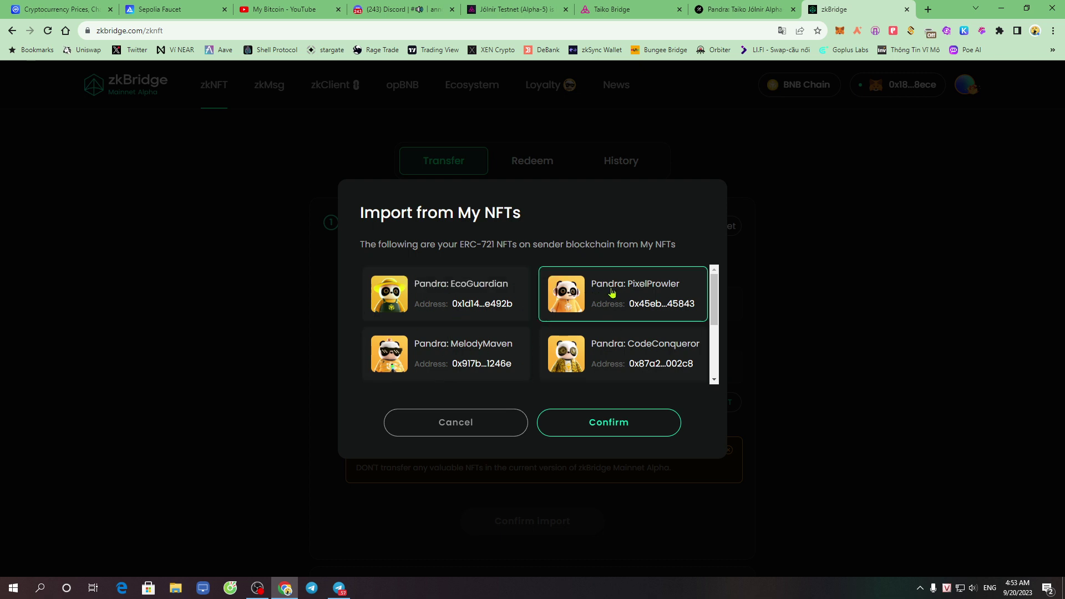
scroll(555, 322, down, 2)
scroll(472, 311, up, 2)
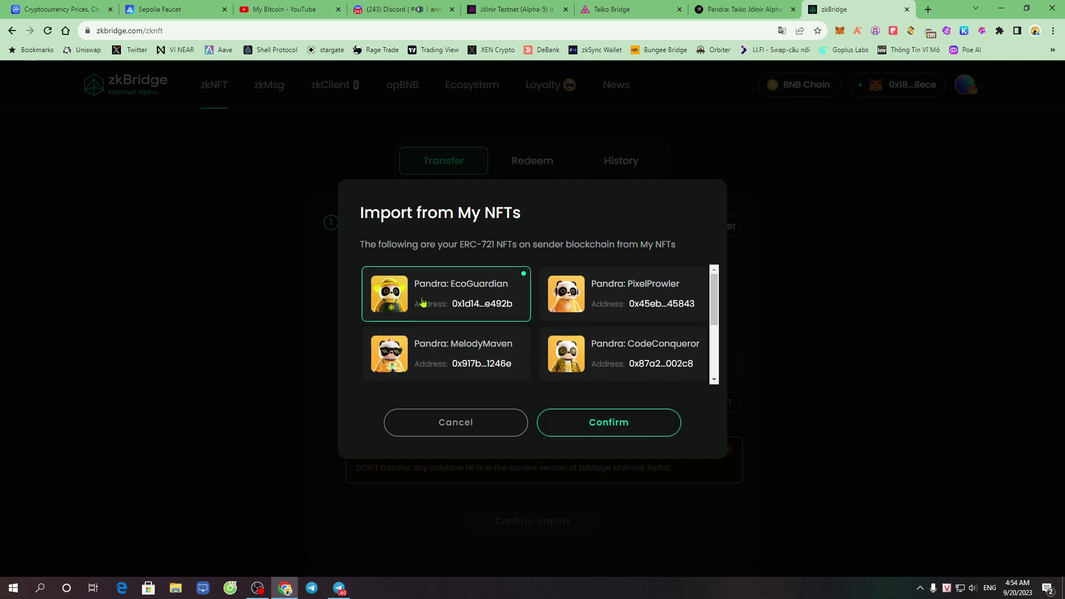
click(611, 431)
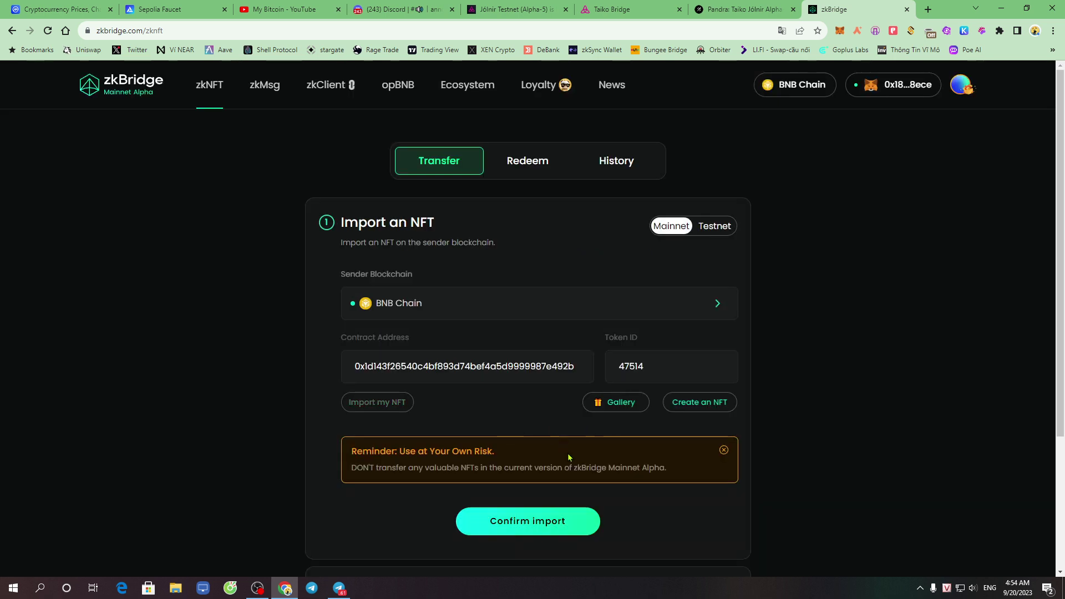
- Confirm the import of the Pandra: EcoGuardian NFT, check its details, and continue to the receiver blockchain stage
scroll(568, 456, down, 3)
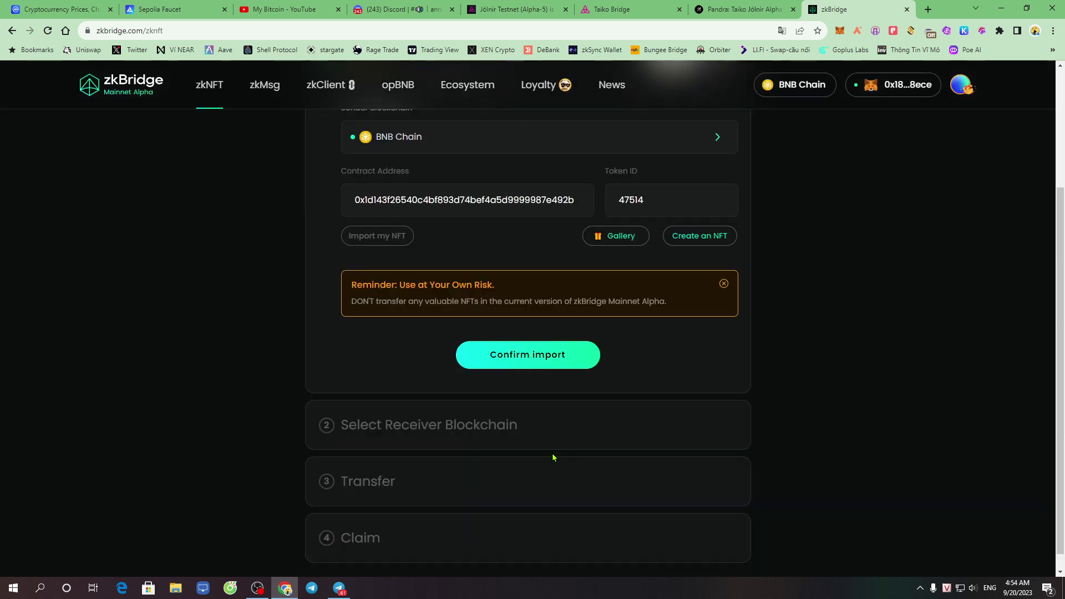
click(529, 364)
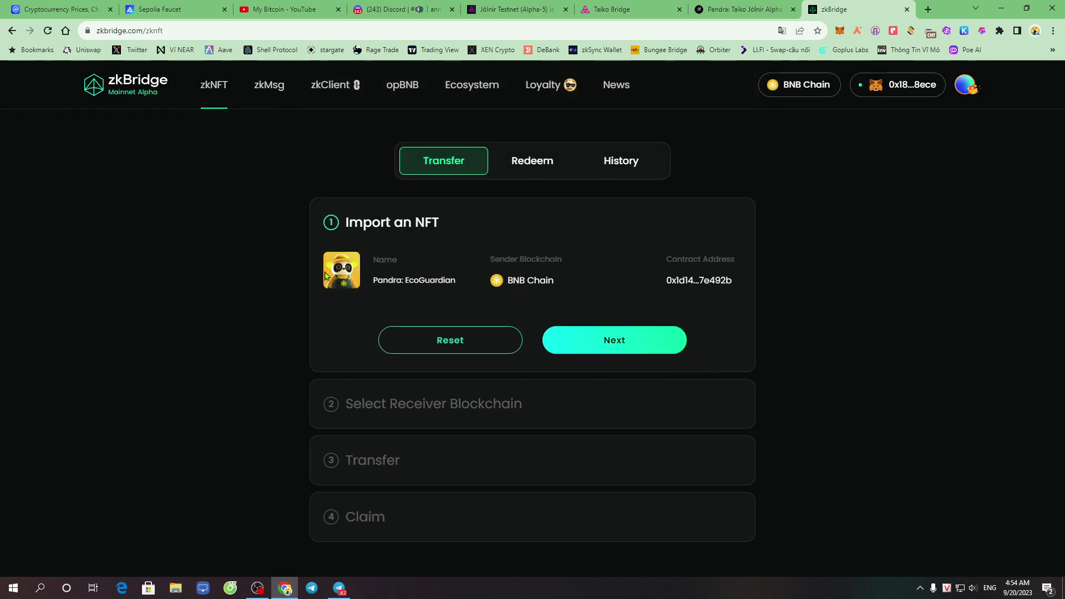
drag(325, 272, 446, 282)
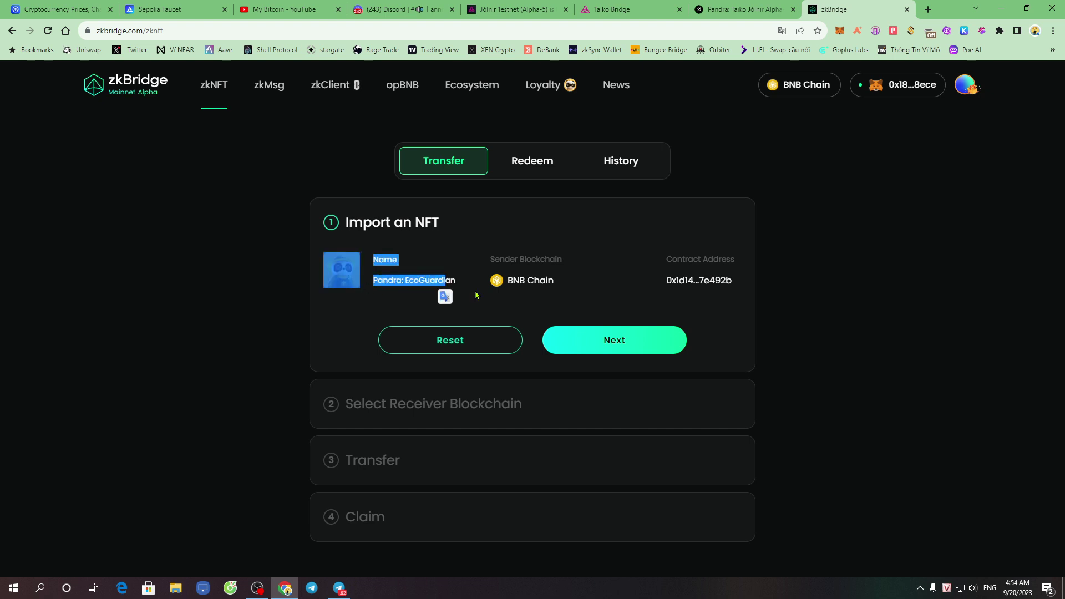
click(436, 281)
drag(372, 284, 420, 266)
click(514, 319)
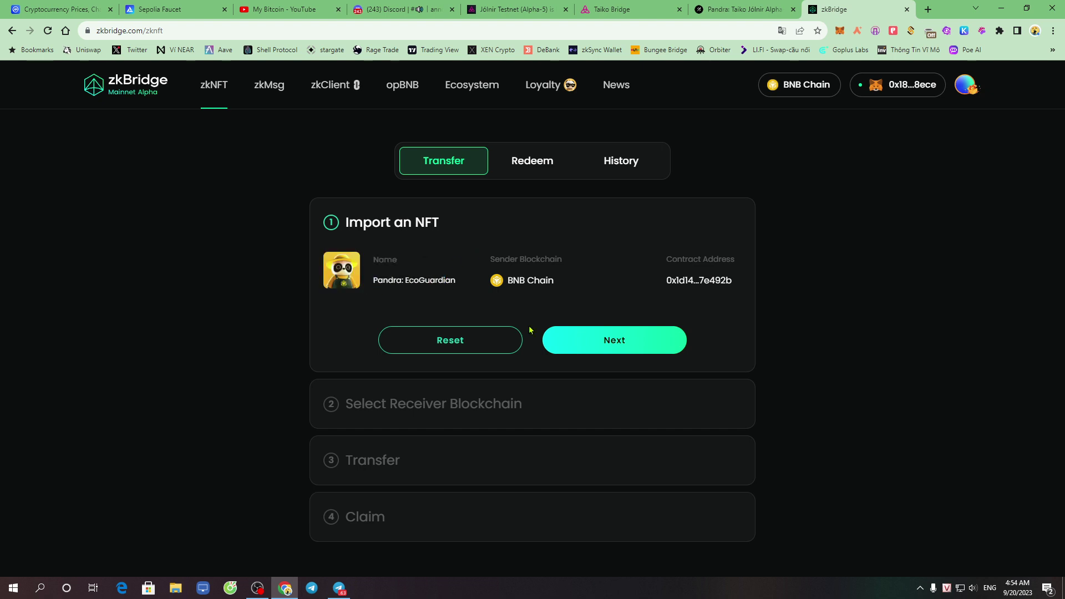
click(634, 344)
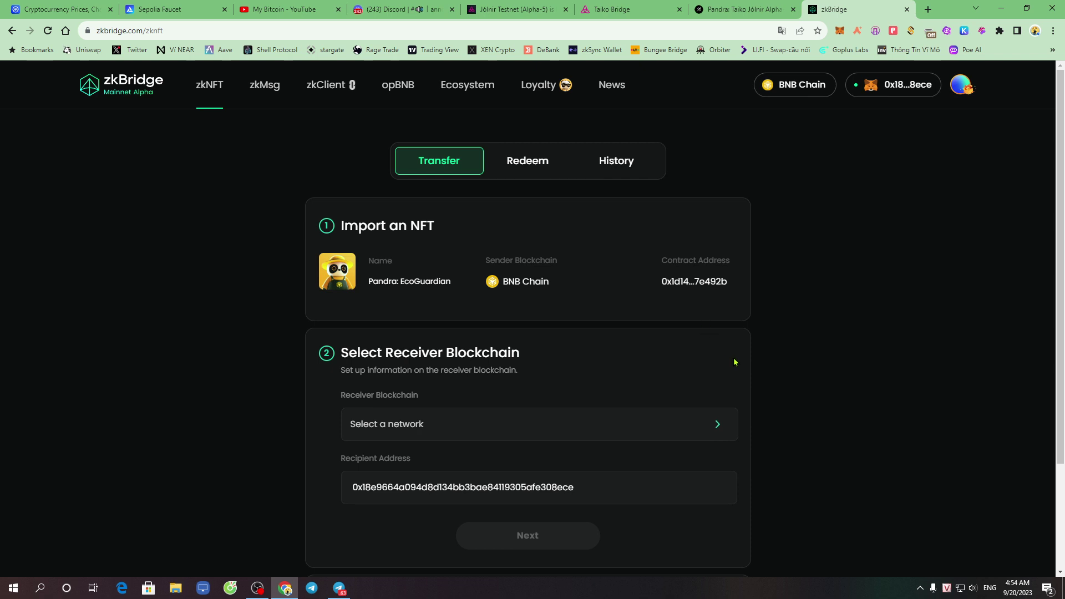
- Set Taiko Jólnir Alpha-5 Testnet as the receiver blockchain for the Pandra: EcoGuardian NFT
scroll(731, 361, down, 3)
drag(341, 217, 442, 218)
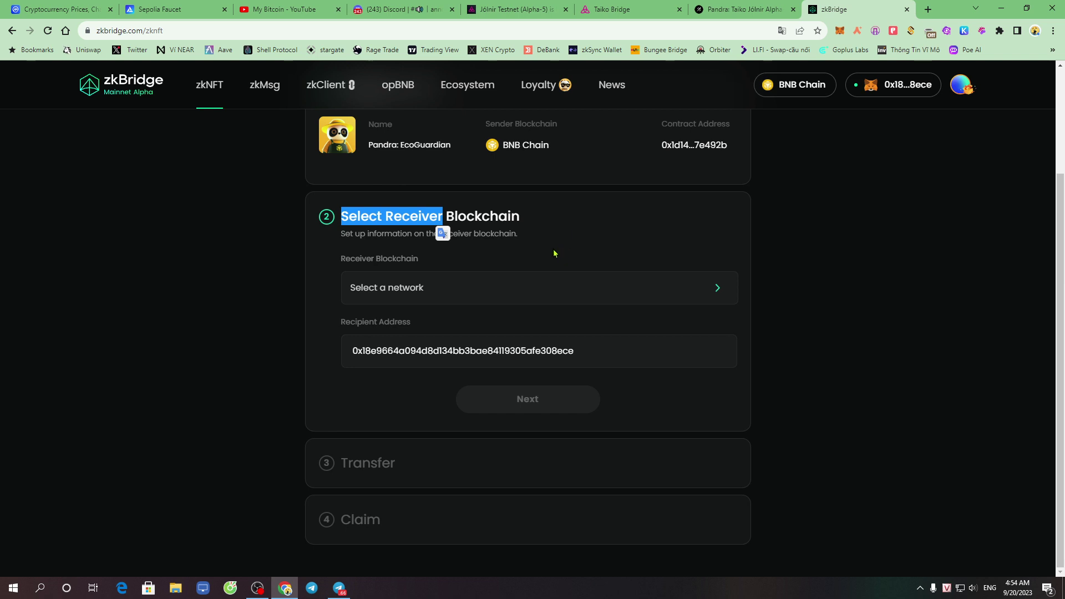
click(561, 214)
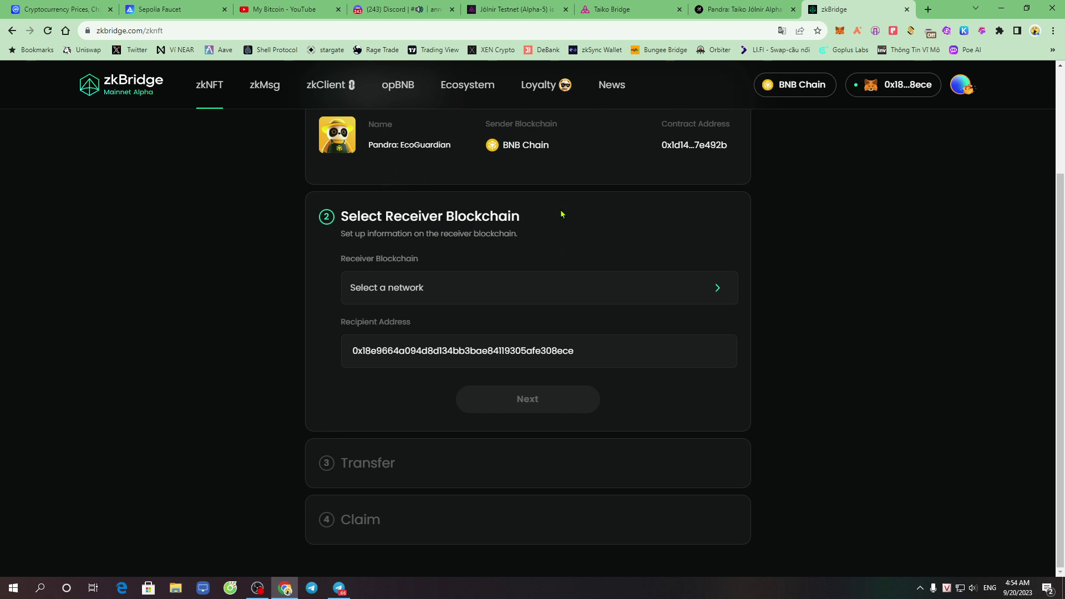
click(408, 289)
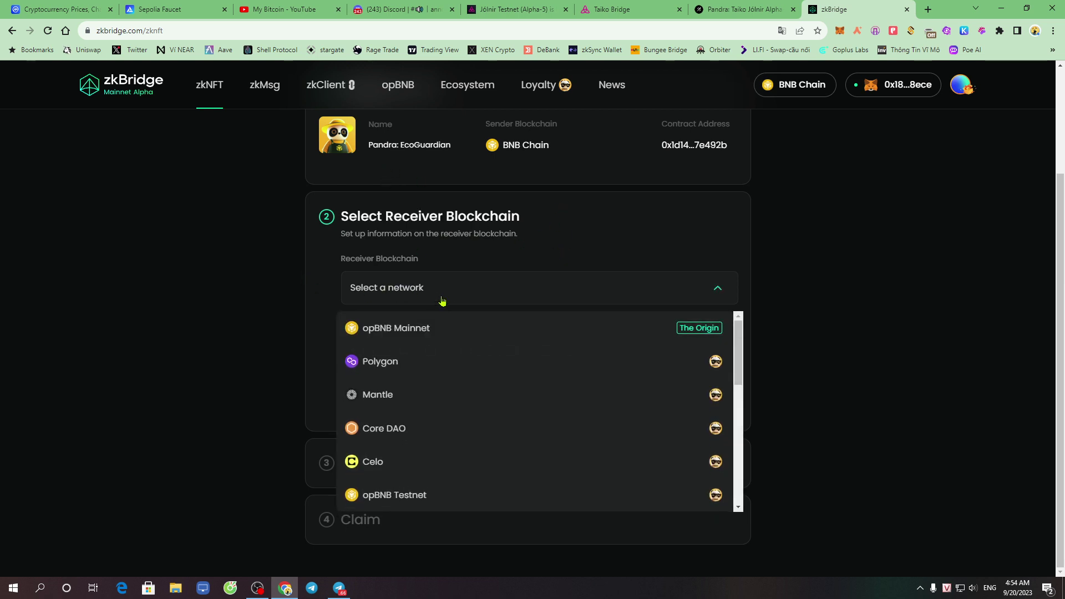
scroll(739, 366, down, 4)
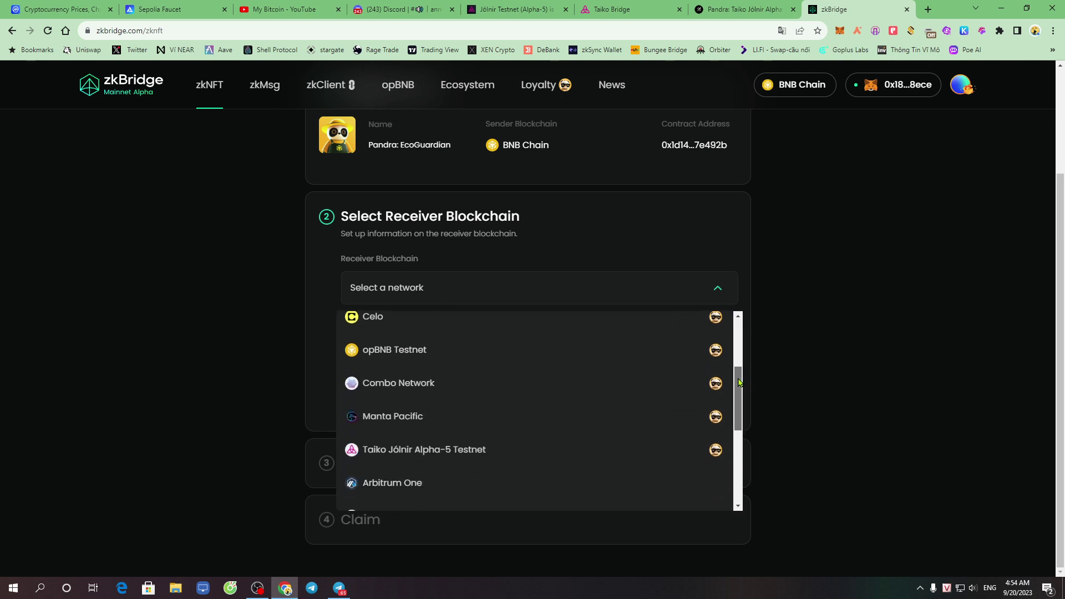
scroll(738, 401, down, 2)
scroll(739, 395, up, 5)
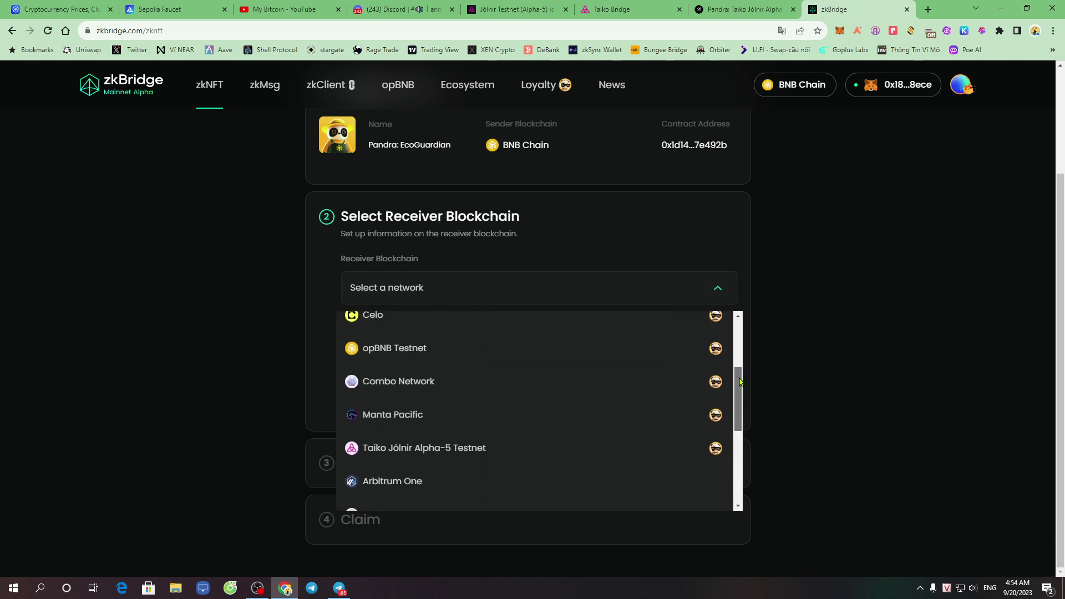
scroll(739, 391, down, 1)
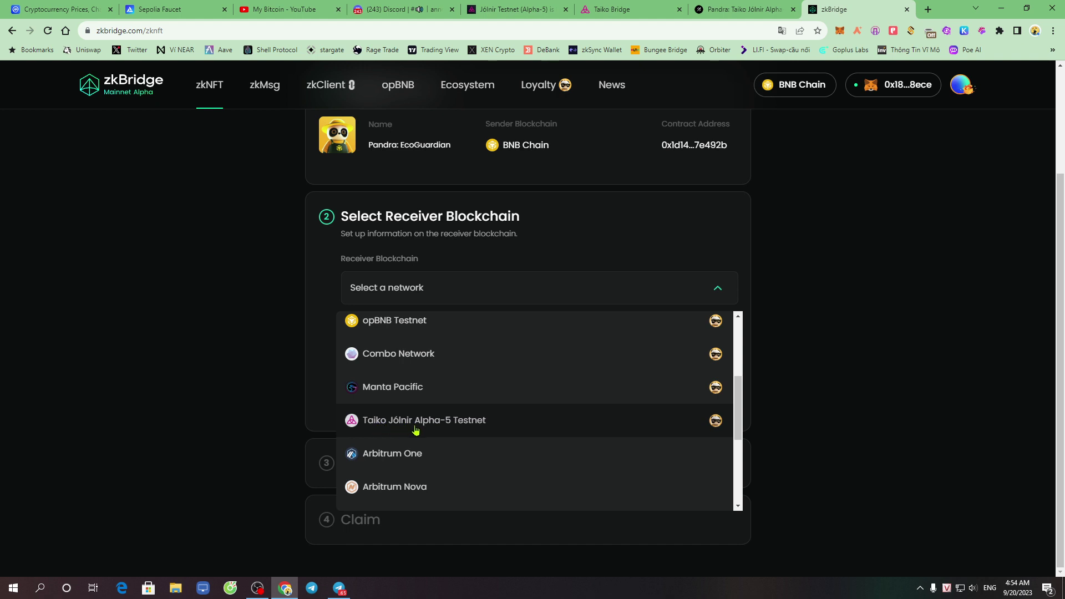
click(449, 428)
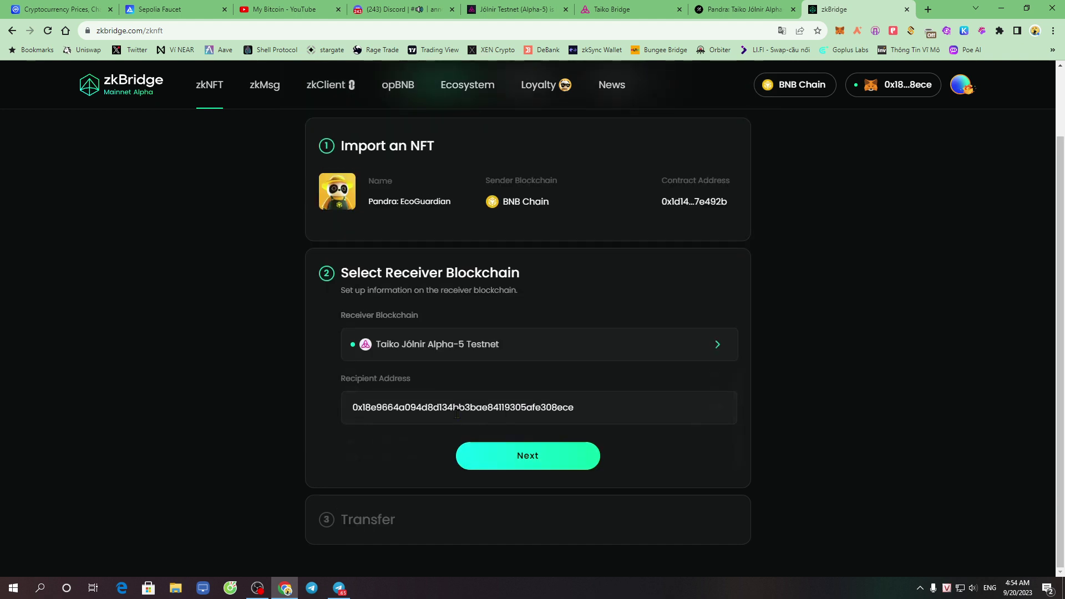
- Check the recipient wallet address for the Pandra: EcoGuardian NFT and proceed to the transfer stage
drag(360, 416, 630, 411)
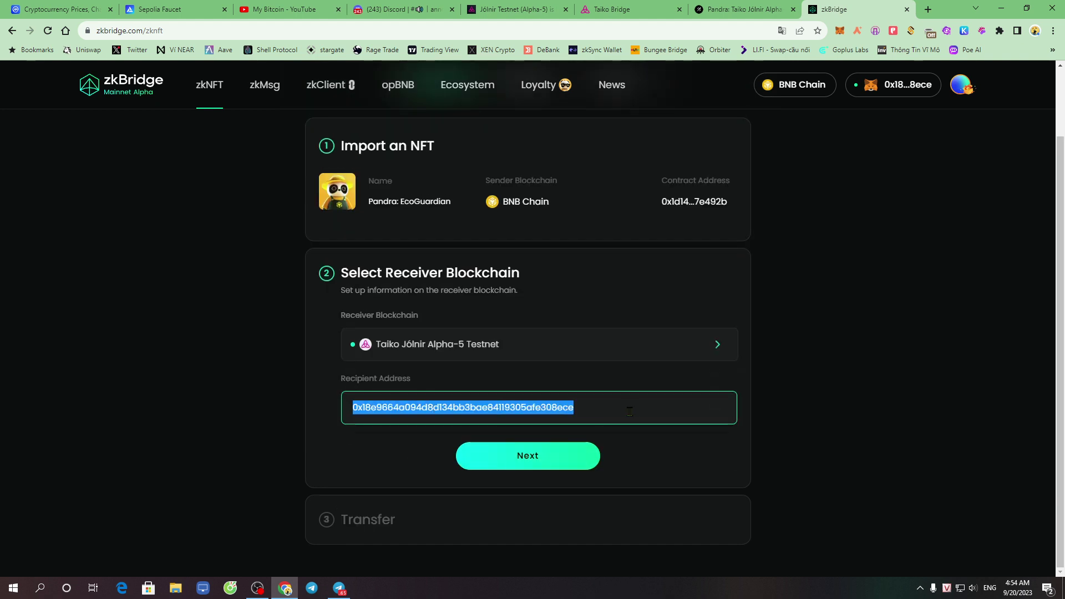
click(768, 406)
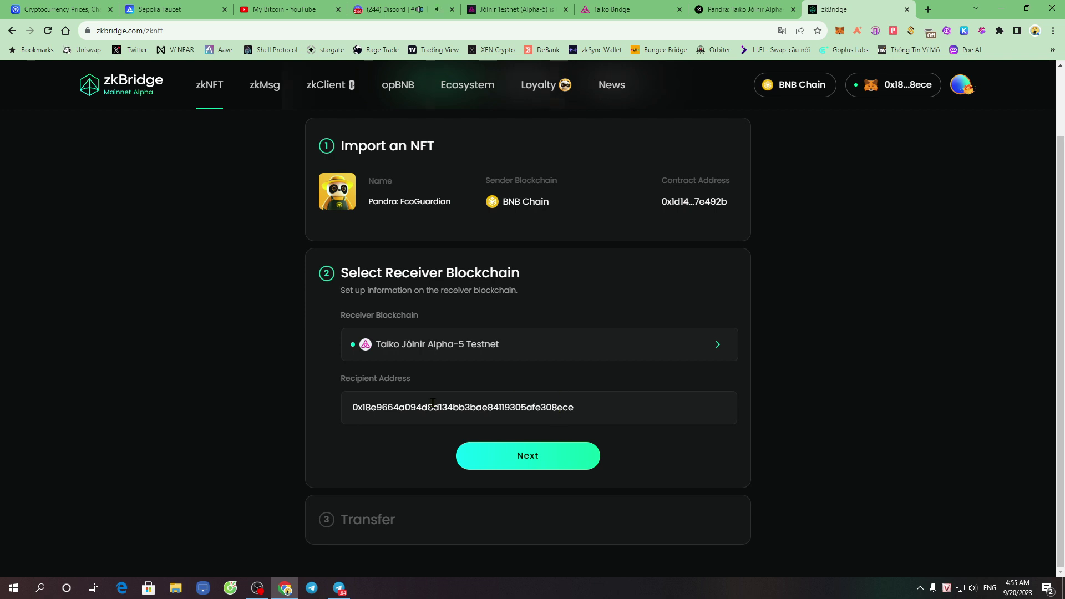
drag(348, 411, 645, 411)
click(836, 377)
click(526, 460)
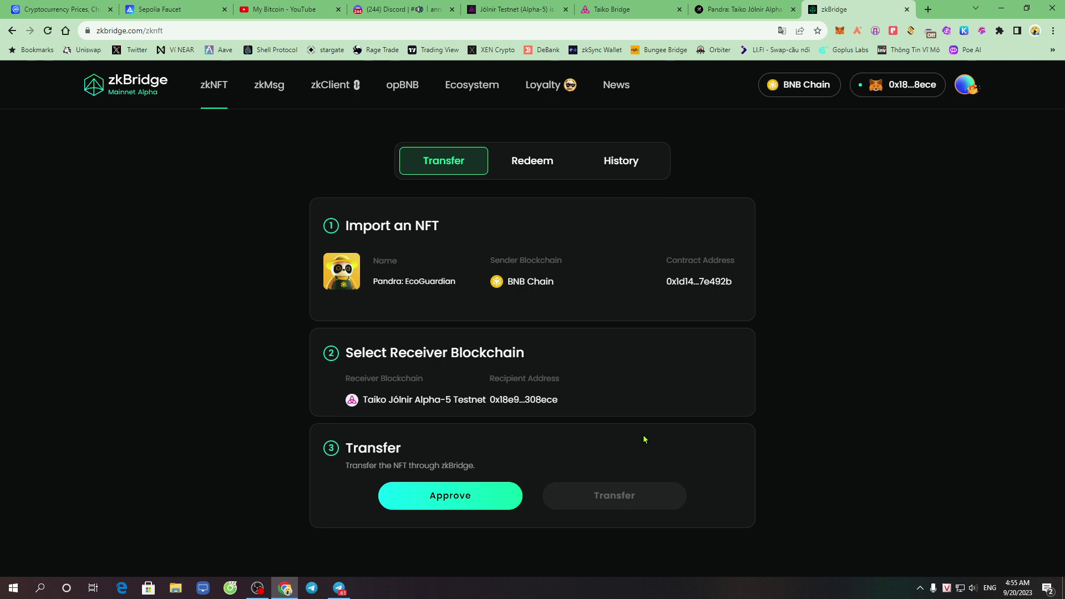
- Approve zkBridge's access to the Pandra: EcoGuardian NFT, review the gas and permission details, and confirm the approval in MetaMask
click(453, 502)
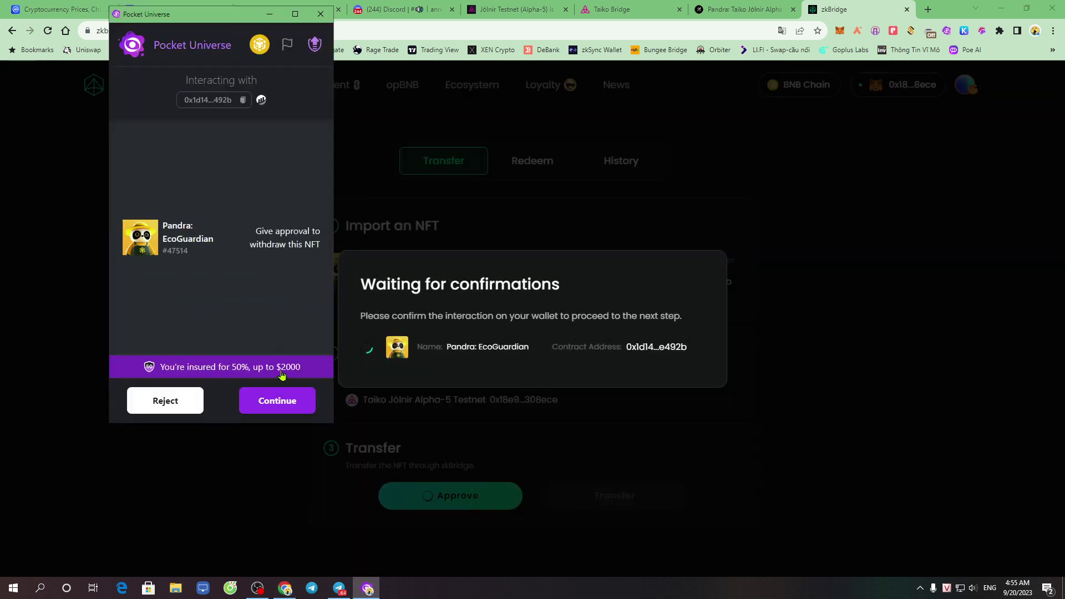
click(273, 404)
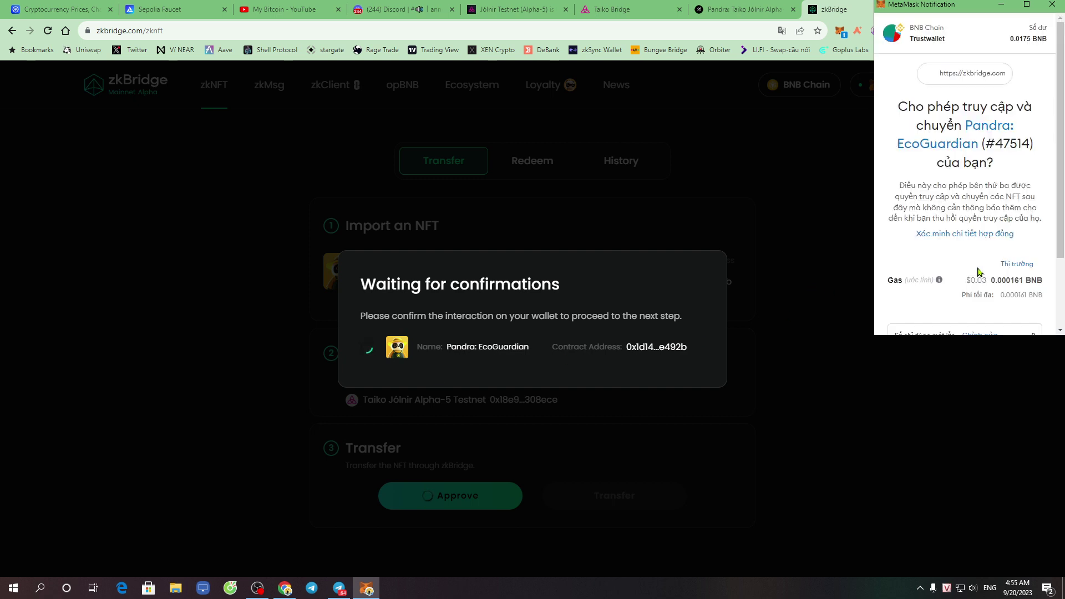
scroll(962, 268, down, 3)
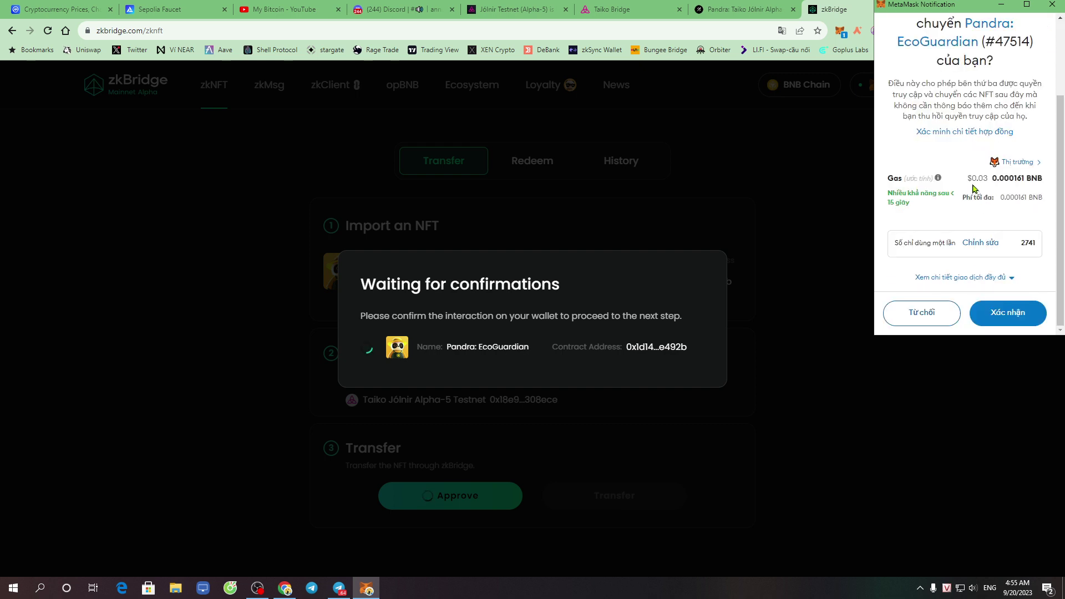
drag(970, 178, 993, 183)
click(999, 277)
scroll(997, 279, down, 1)
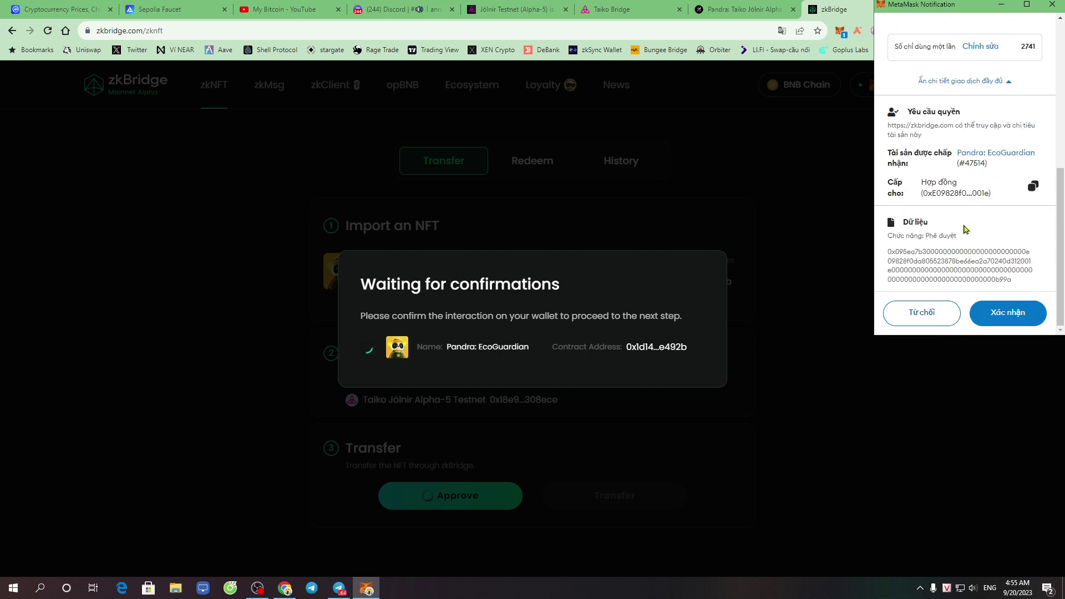
click(1006, 312)
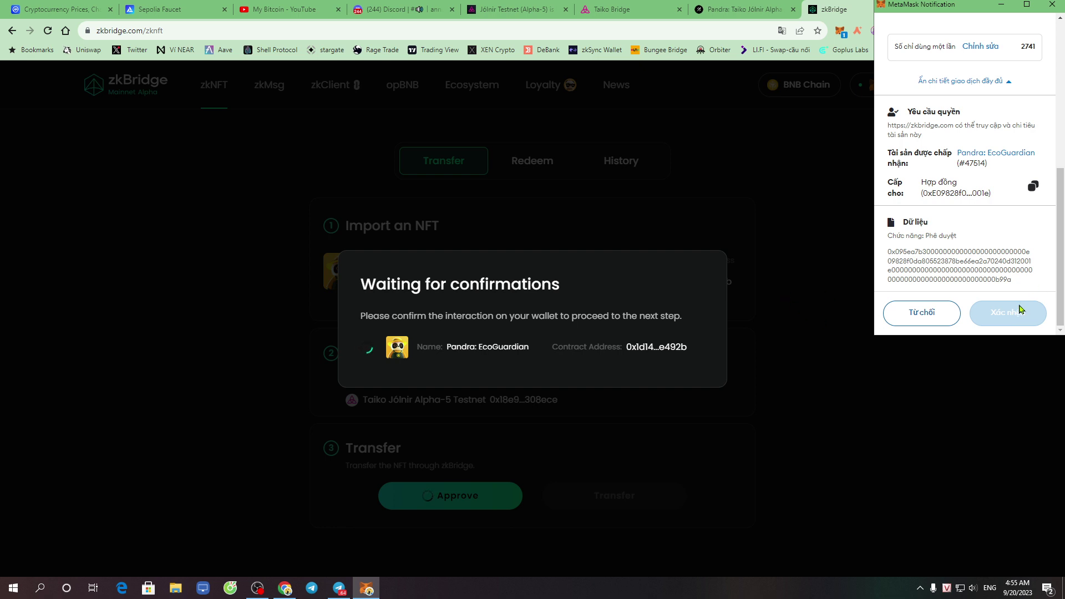
click(1006, 312)
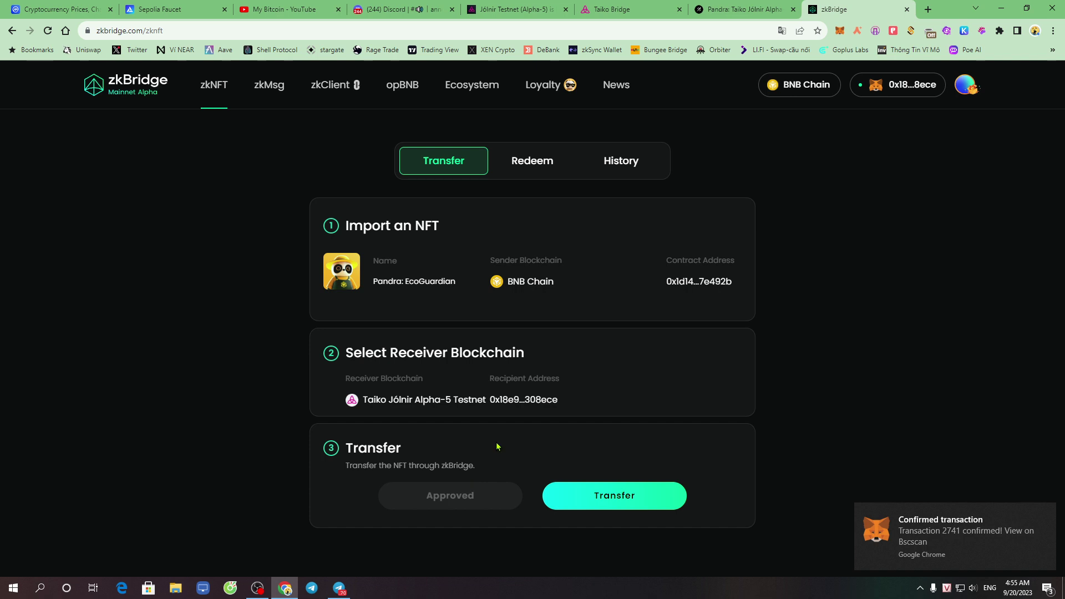
- Start the Pandra: EcoGuardian transfer through zkBridge, check the gas and total cost, and confirm the transaction in MetaMask
click(632, 502)
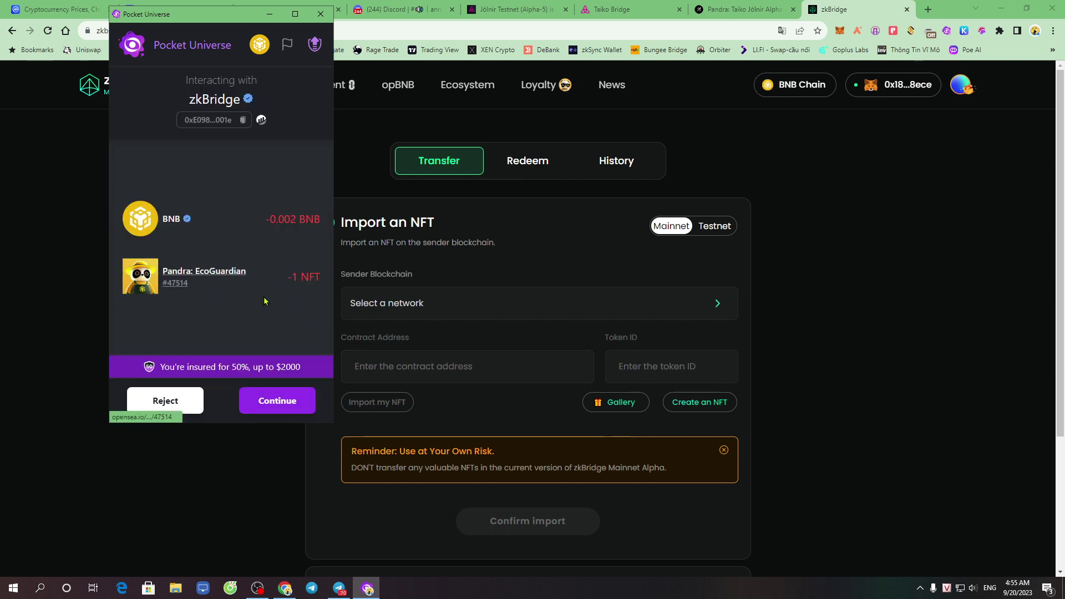
click(278, 400)
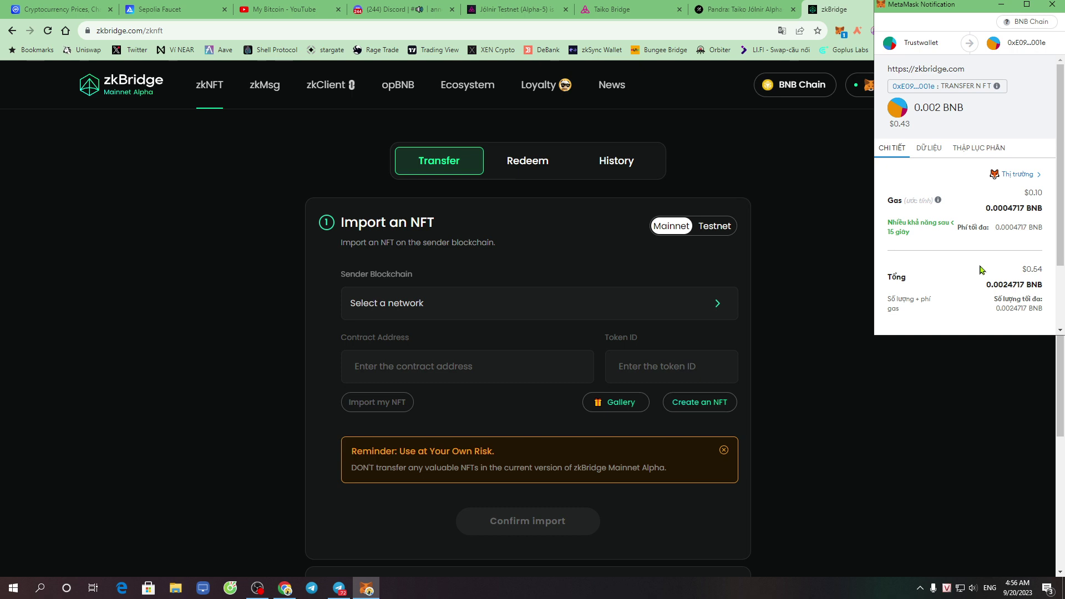
drag(1024, 271, 1050, 274)
scroll(951, 280, down, 2)
click(972, 252)
scroll(974, 208, up, 2)
scroll(968, 225, down, 2)
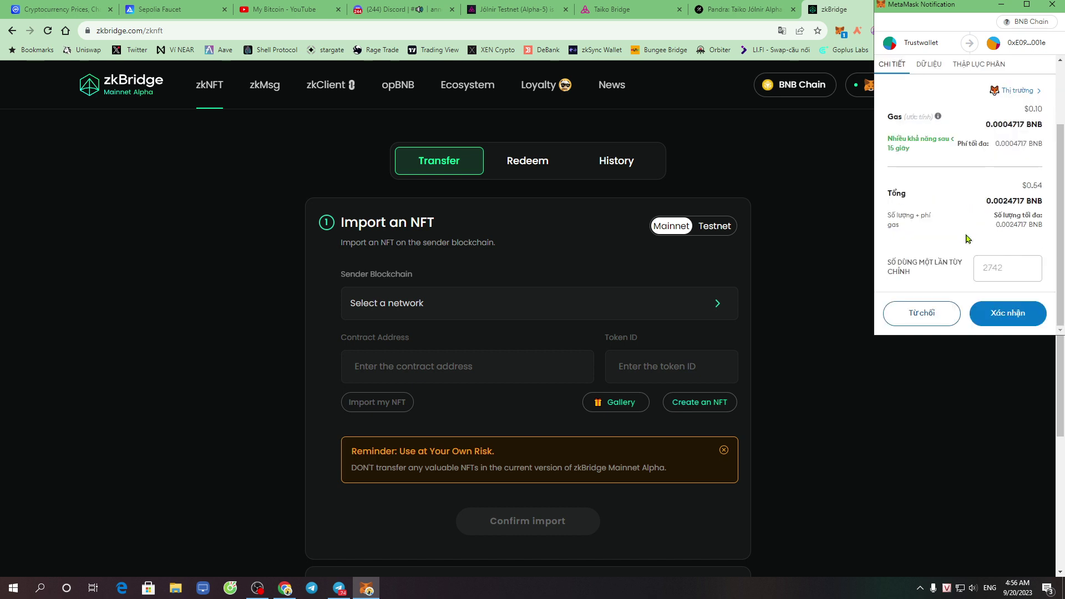
click(1008, 314)
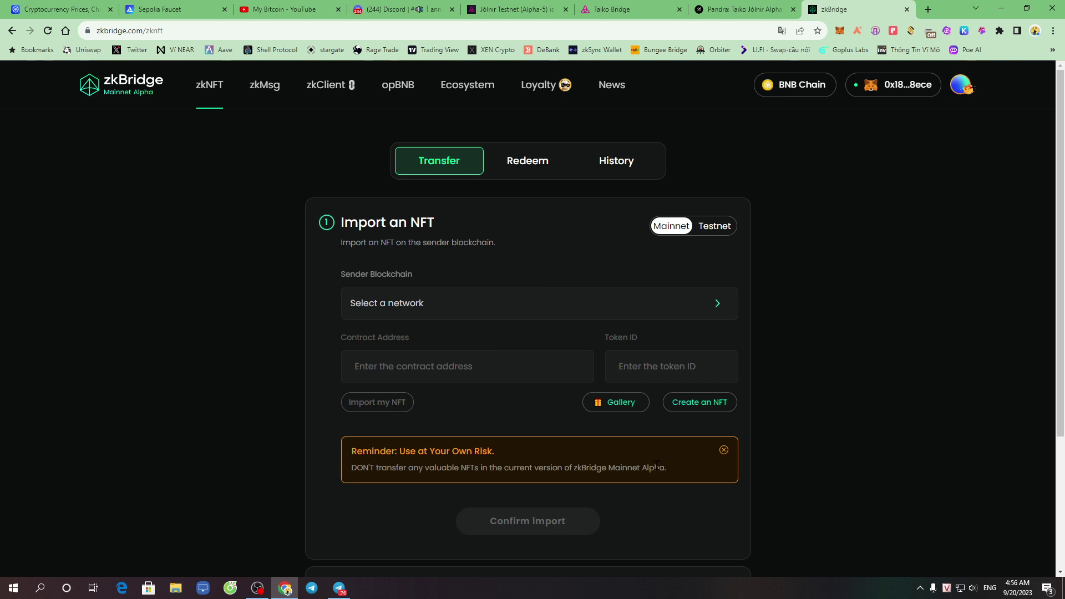
- Look over the stages of the zkNFT transfer form, from importing an NFT down to Claim
scroll(574, 506, down, 3)
scroll(527, 494, up, 3)
scroll(530, 492, down, 3)
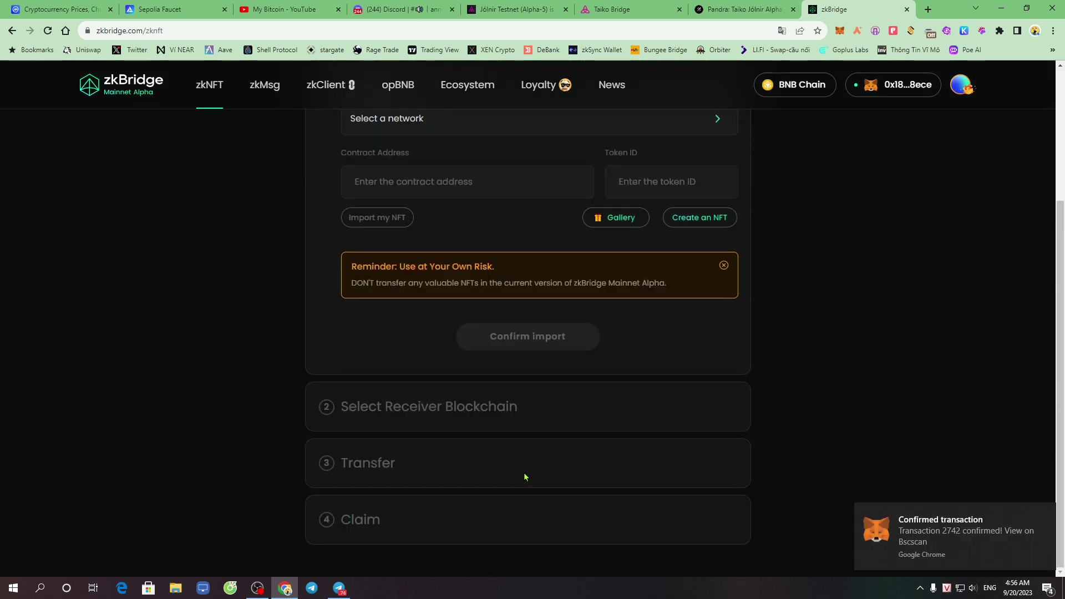
scroll(562, 422, up, 3)
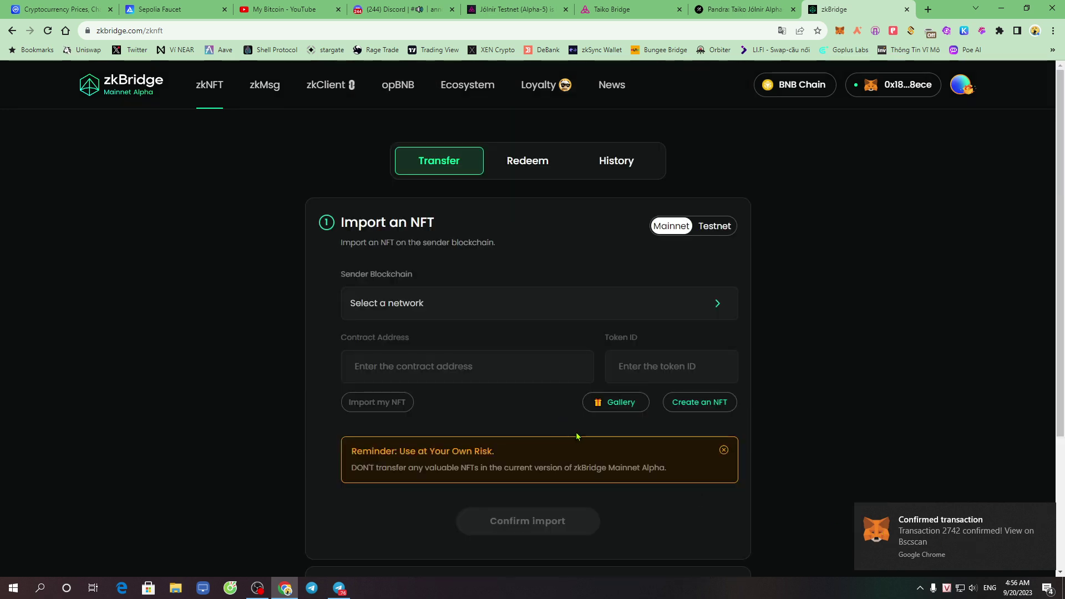
scroll(601, 461, down, 3)
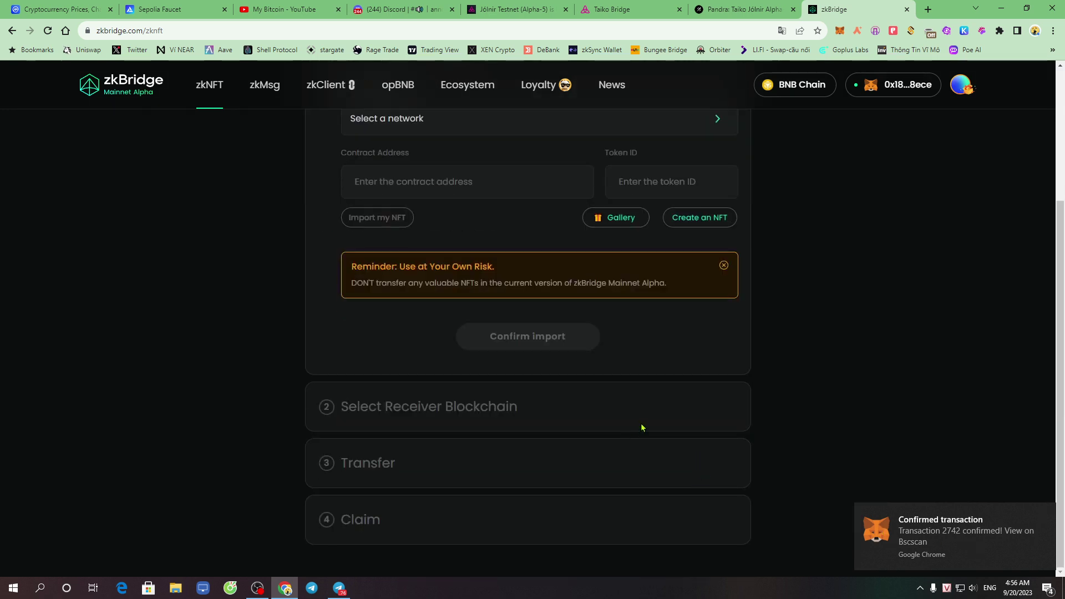
scroll(561, 344, up, 3)
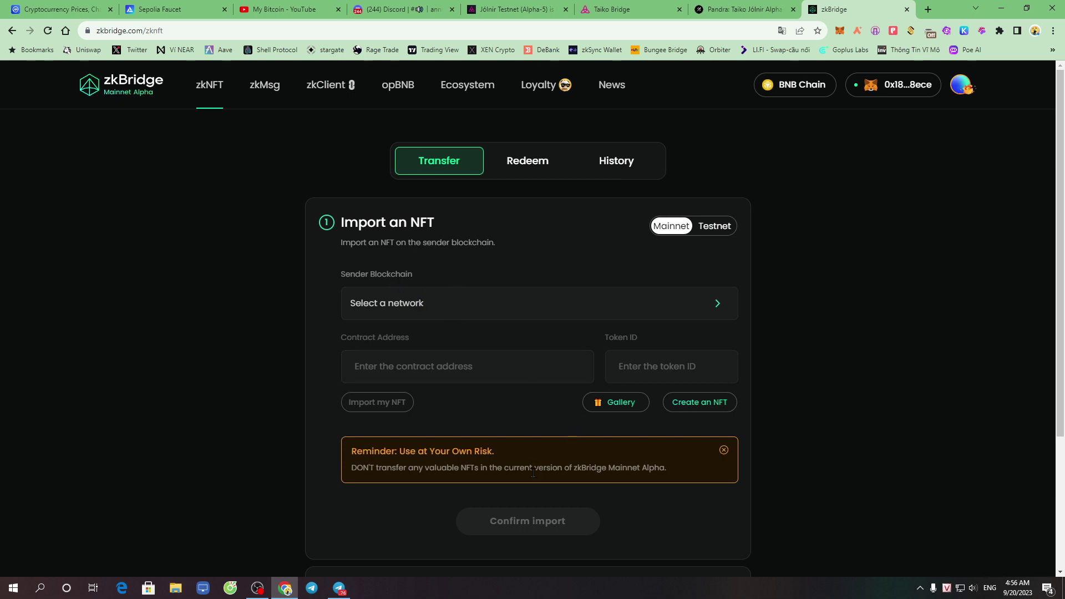
scroll(545, 427, down, 3)
scroll(500, 393, up, 3)
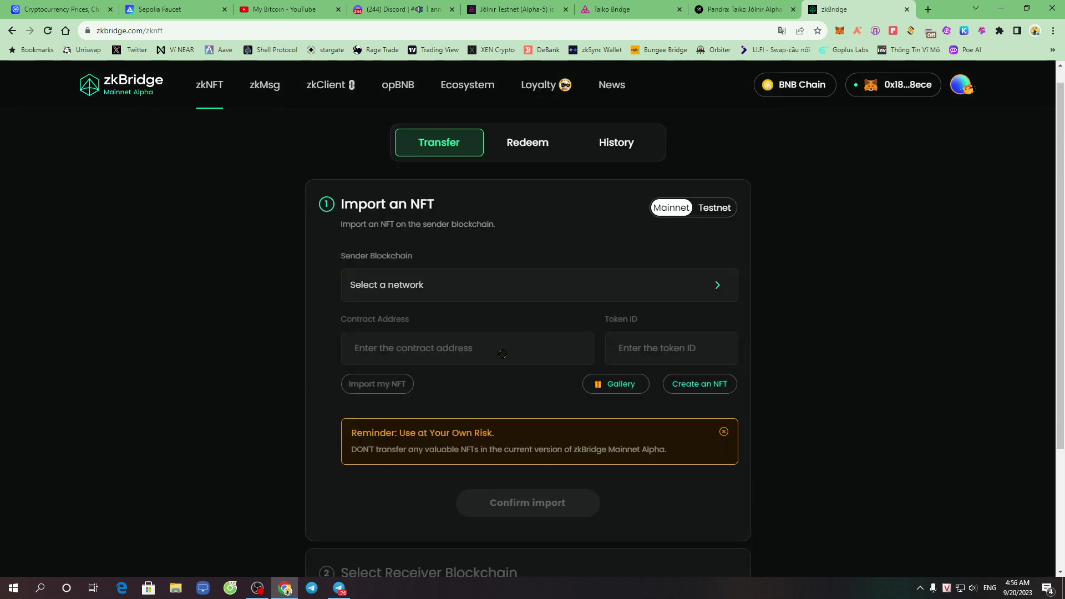
- Import the Pandra: PixelProwler NFT from the wallet with BNB Chain as the sender blockchain
click(476, 280)
click(457, 323)
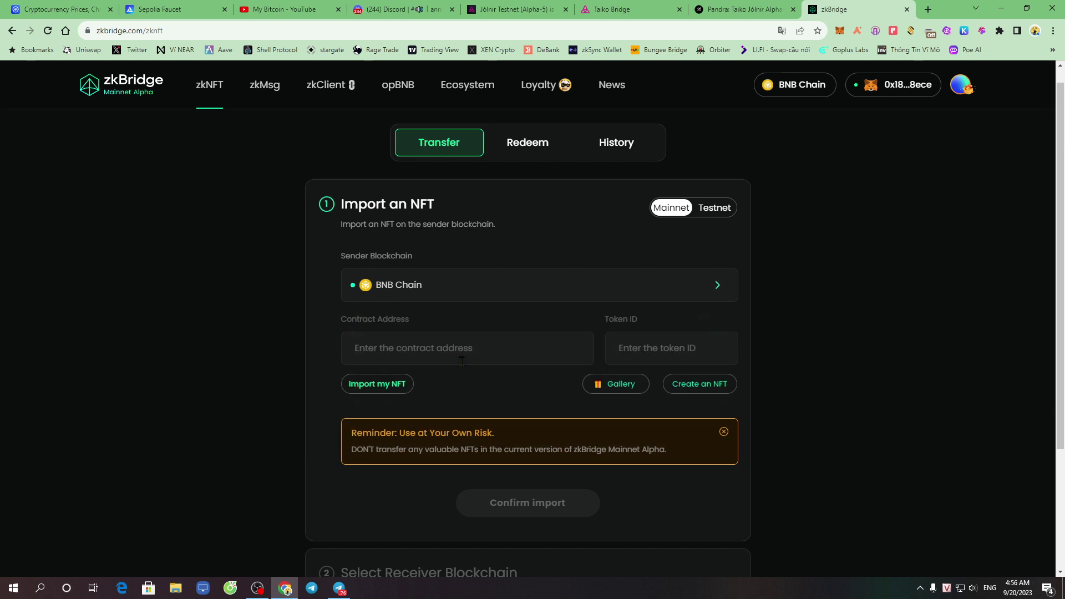
click(377, 385)
click(568, 302)
click(616, 423)
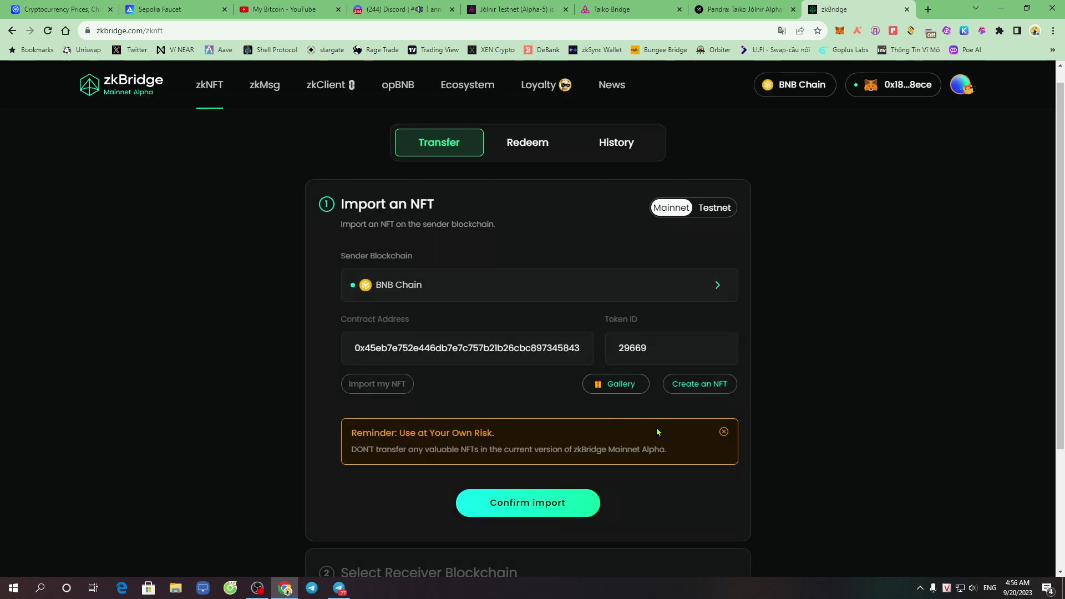
scroll(655, 422, down, 3)
click(548, 340)
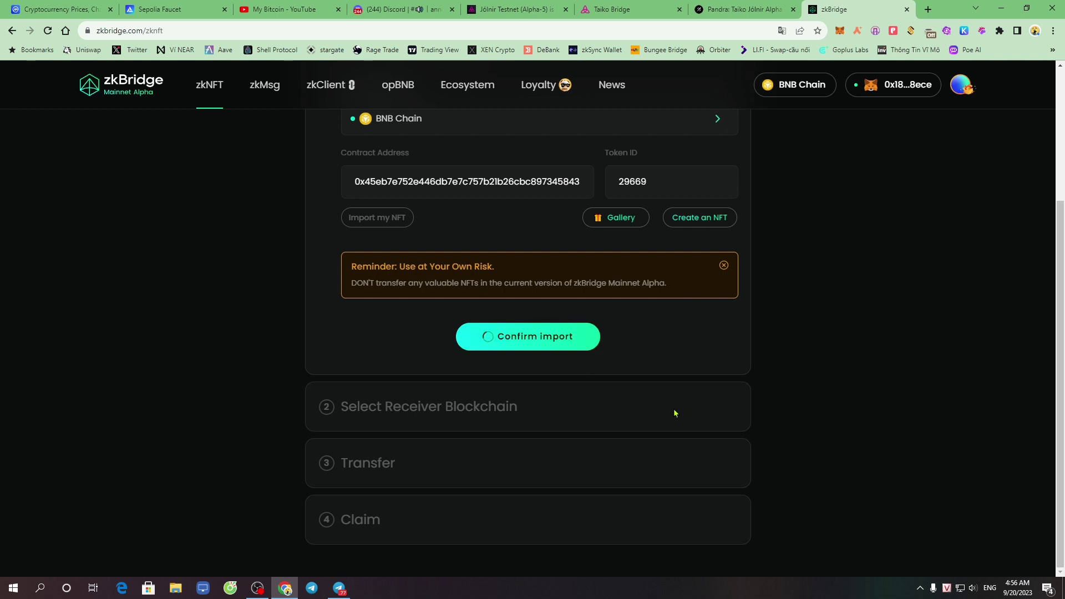
click(637, 340)
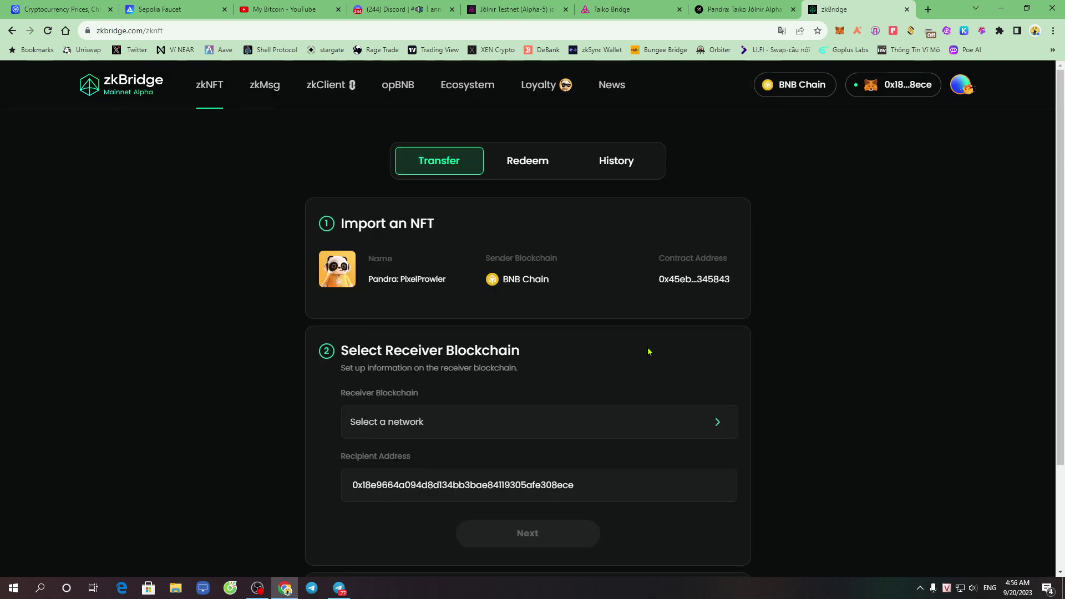
- Set Taiko Jólnir Alpha-5 Testnet as the receiver blockchain for the Pandra: PixelProwler NFT and locate the following transfer stage
scroll(667, 392, down, 3)
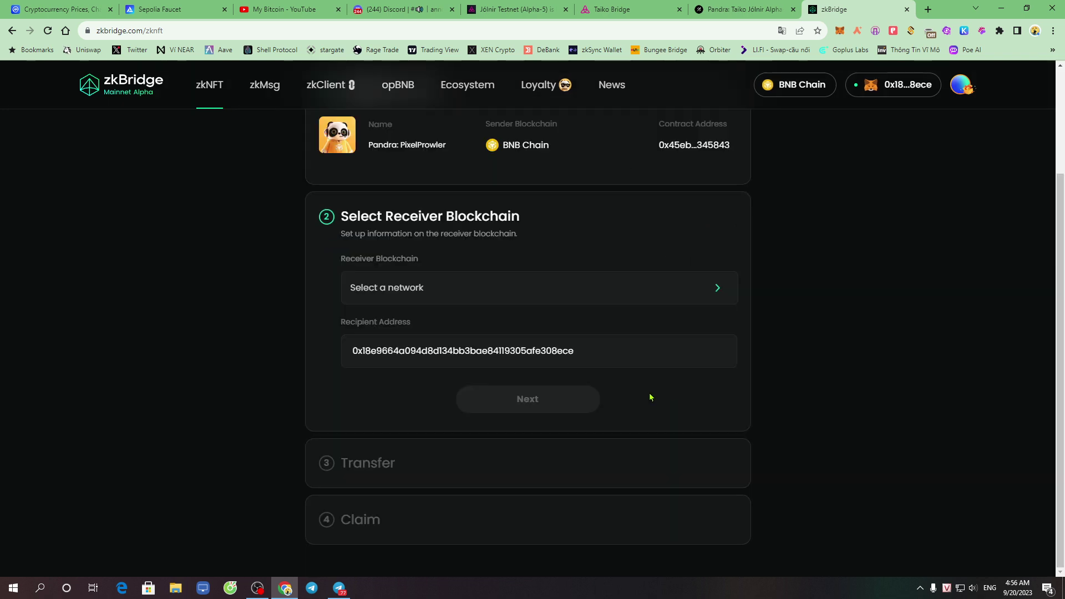
click(634, 298)
scroll(604, 422, down, 5)
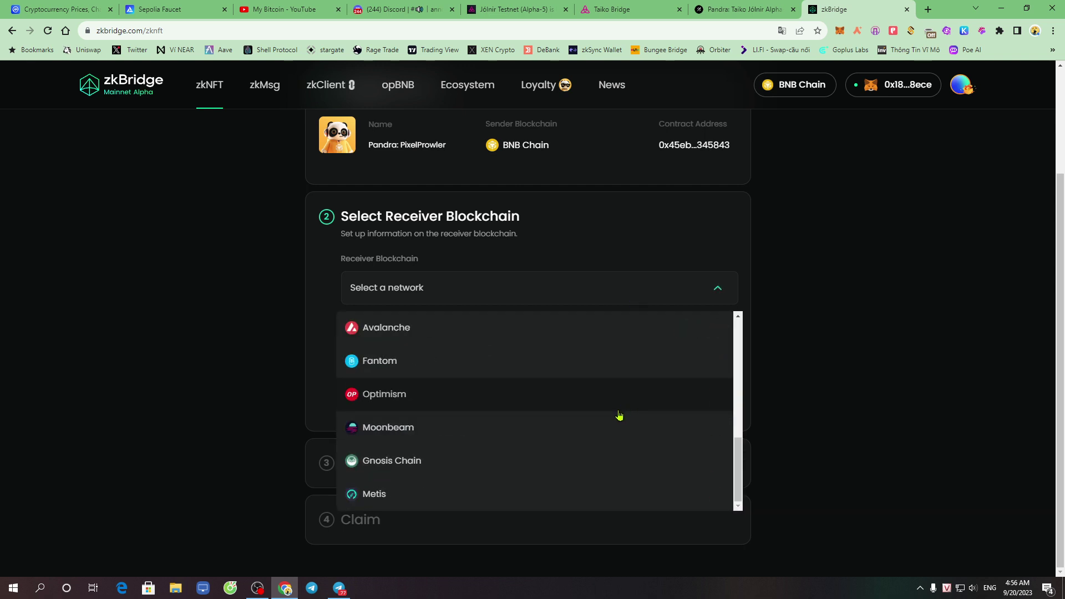
scroll(624, 454, up, 3)
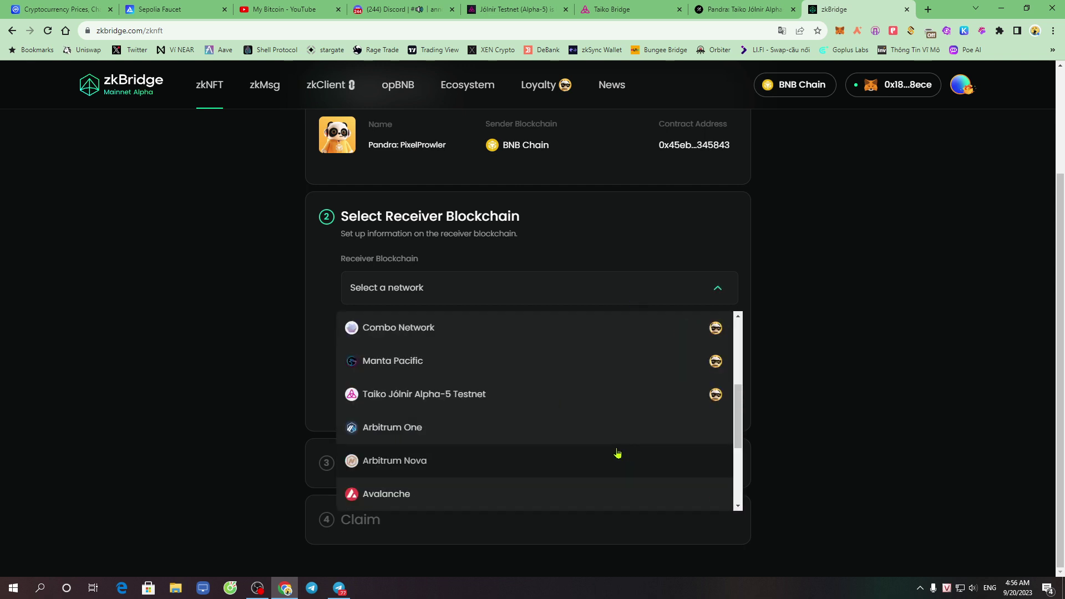
click(523, 395)
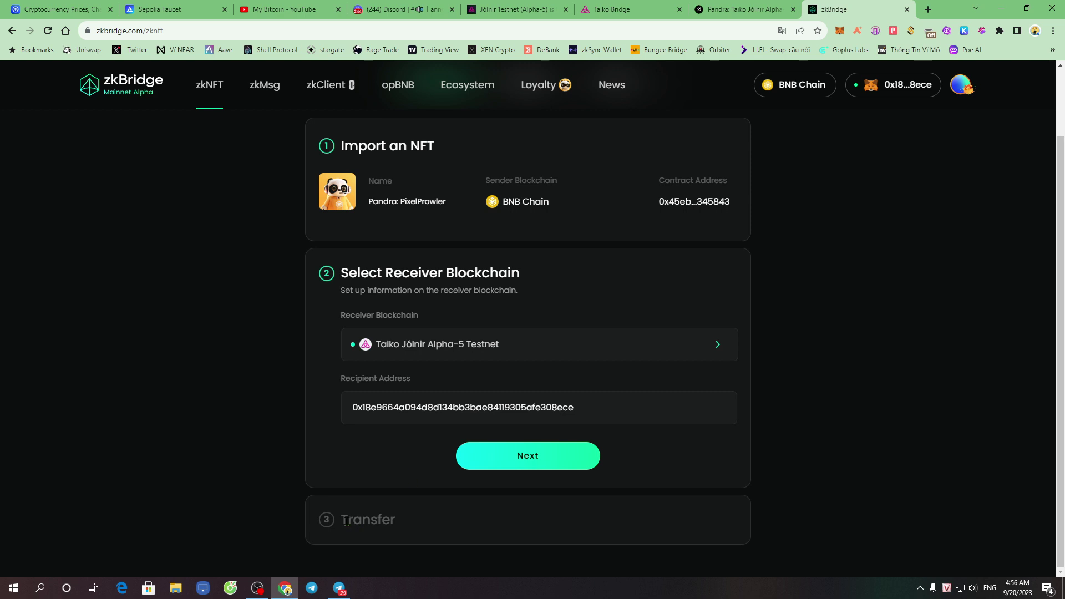
drag(312, 525, 492, 525)
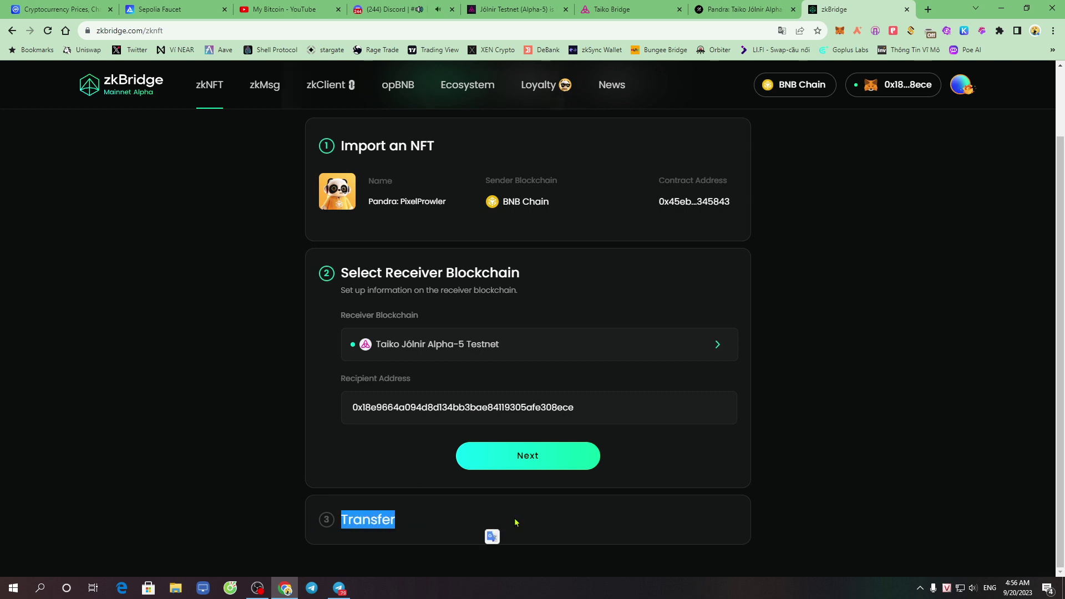
click(423, 522)
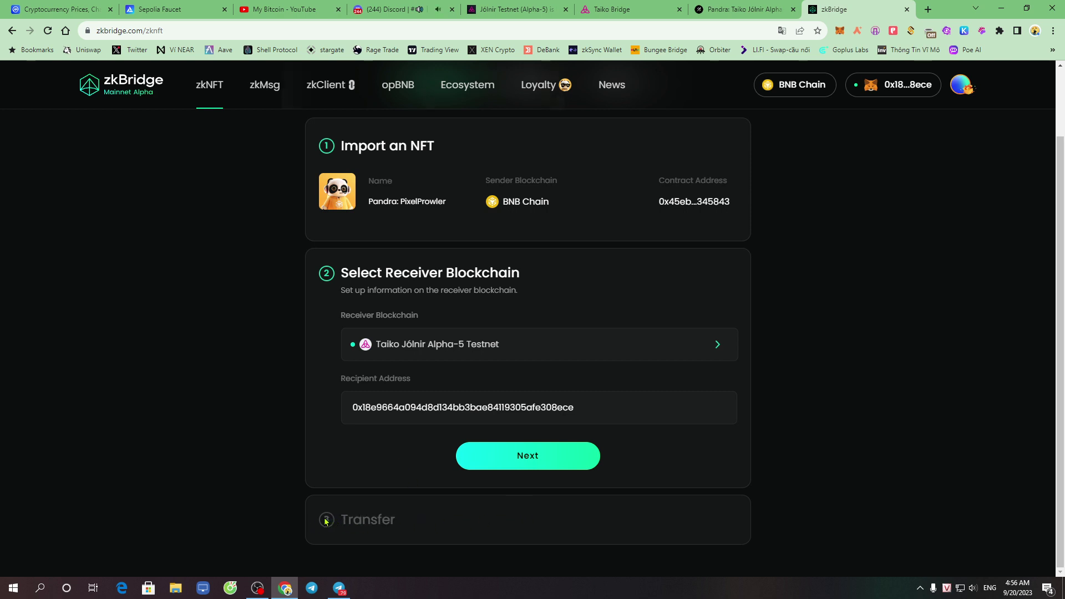
- Browse the receiver blockchains for the Pandra: PixelProwler NFT and choose Gnosis Chain
drag(327, 521, 400, 522)
click(499, 524)
click(447, 353)
scroll(483, 418, up, 5)
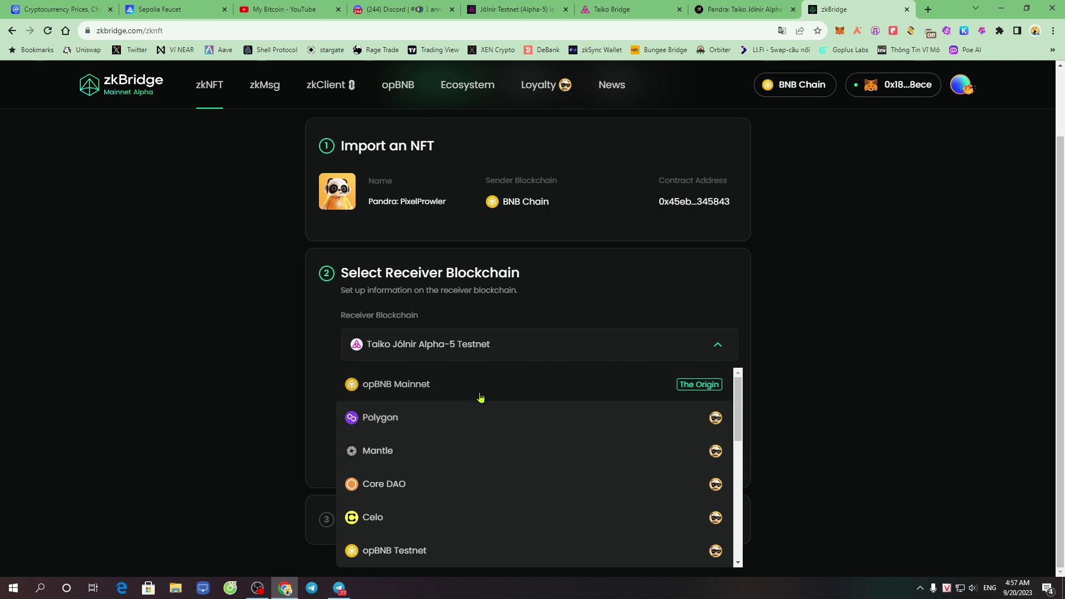
click(458, 421)
click(465, 352)
scroll(473, 481, down, 3)
click(445, 524)
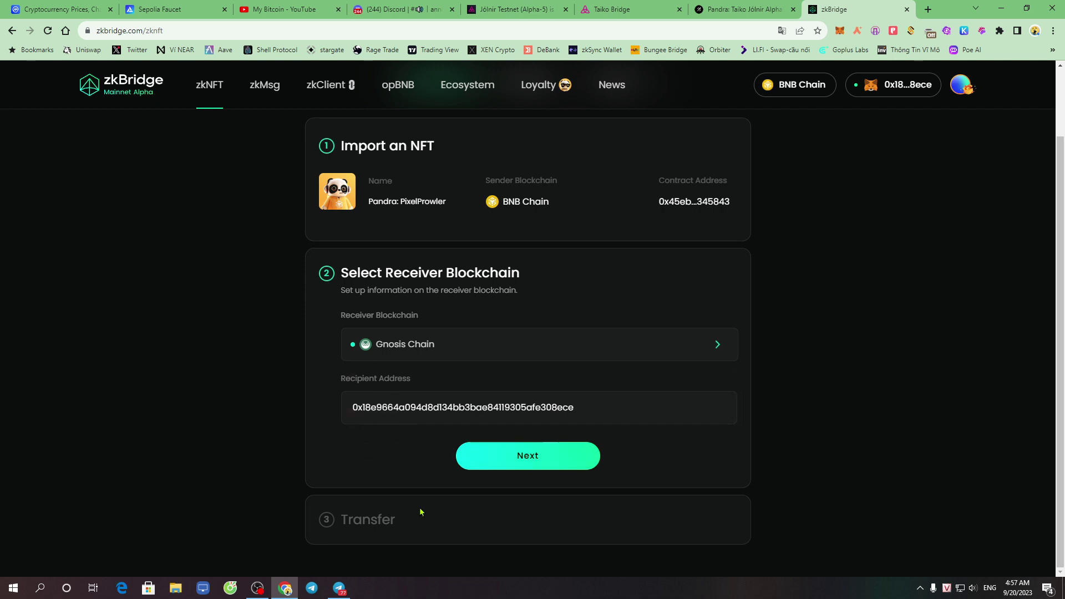
- Open the zkNFT transfer history and examine the Pandra: EcoGuardian entry's blockchains, addresses and sender transaction hash
scroll(418, 275, up, 2)
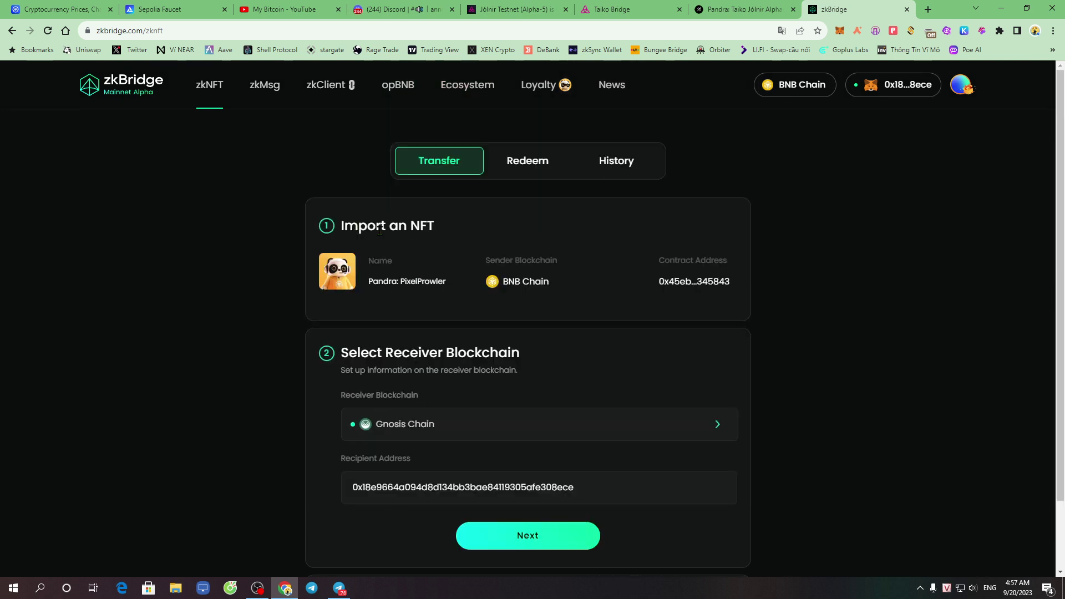
click(514, 173)
click(621, 161)
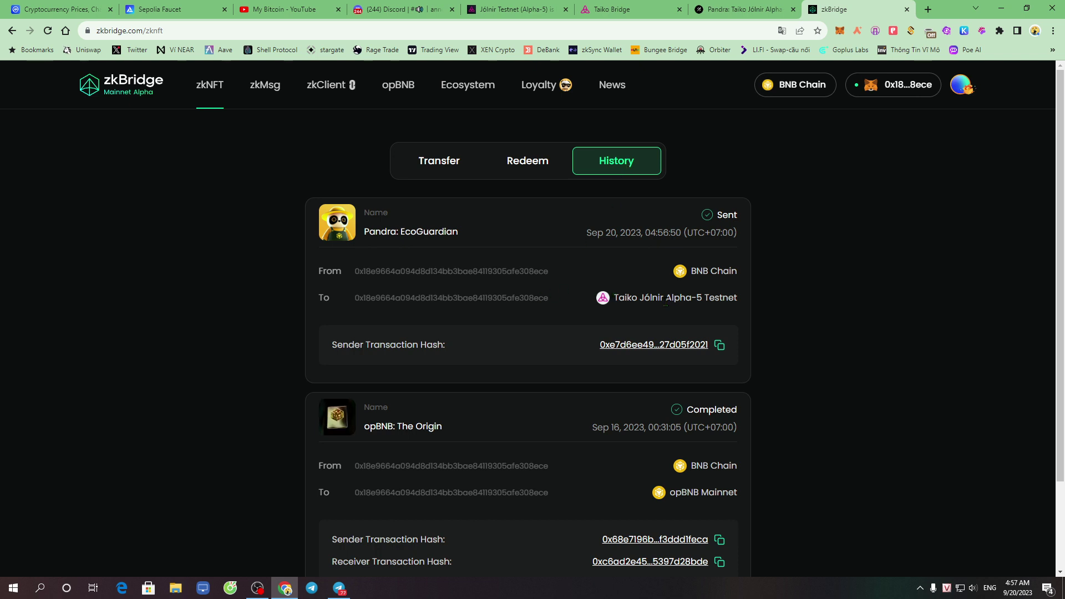
drag(321, 270, 553, 274)
click(664, 272)
drag(365, 231, 452, 233)
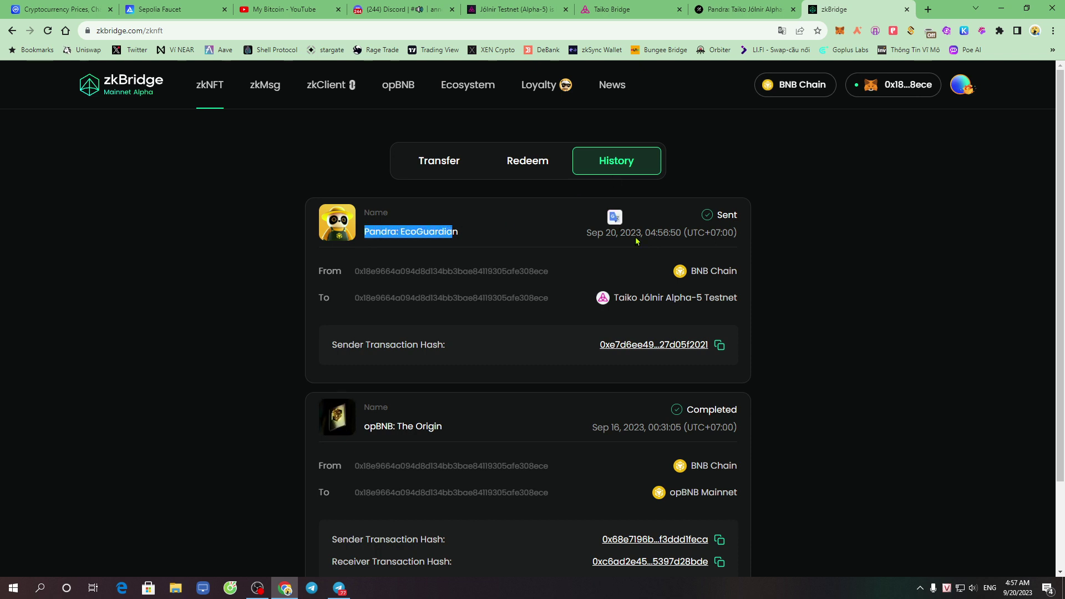
drag(665, 283, 738, 274)
drag(594, 302, 729, 299)
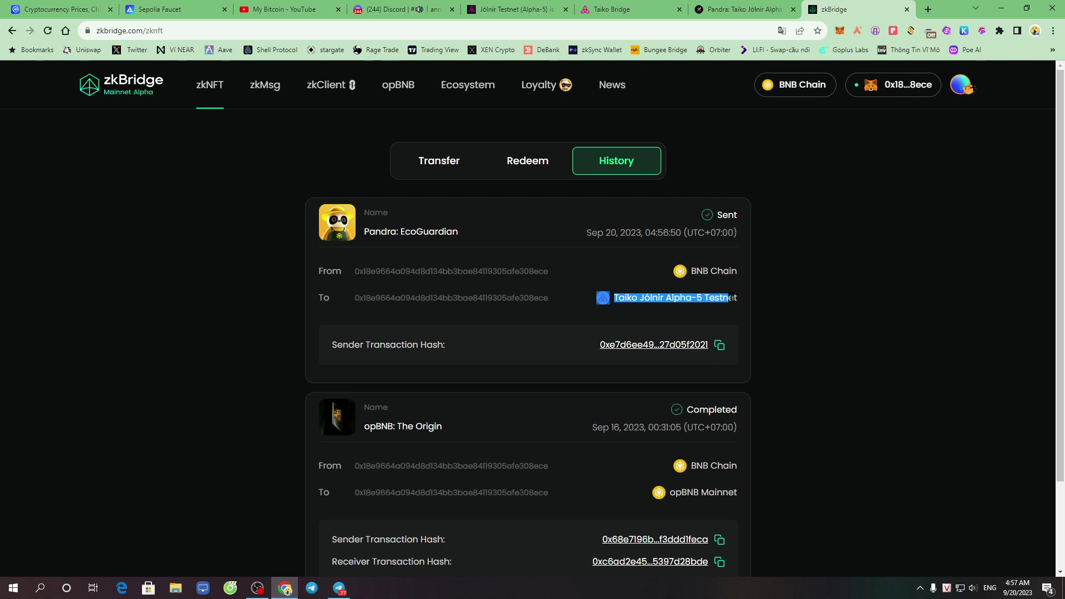
click(791, 302)
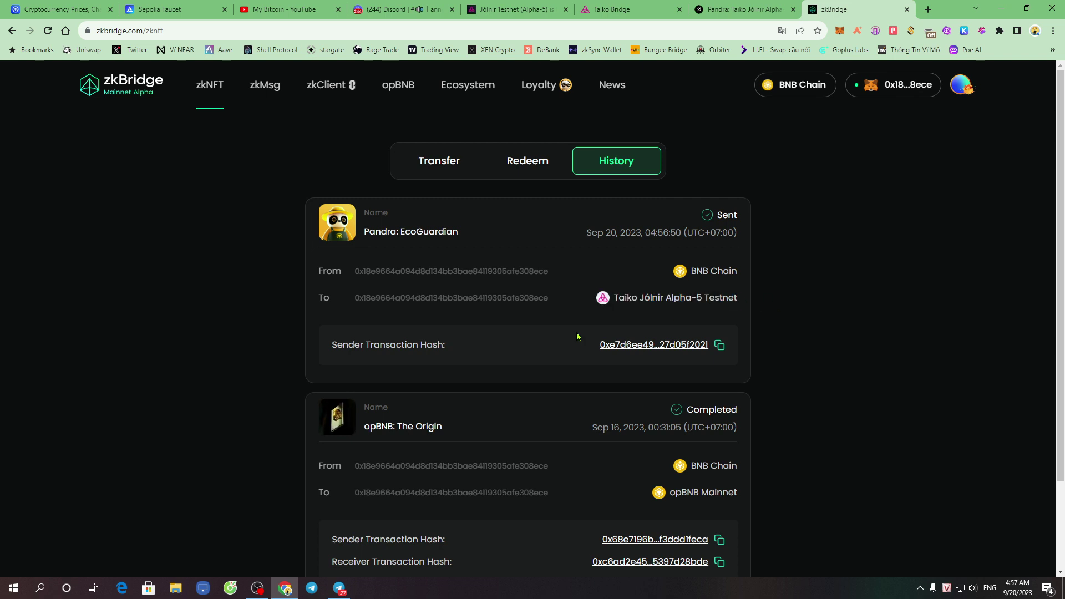
drag(330, 348, 460, 350)
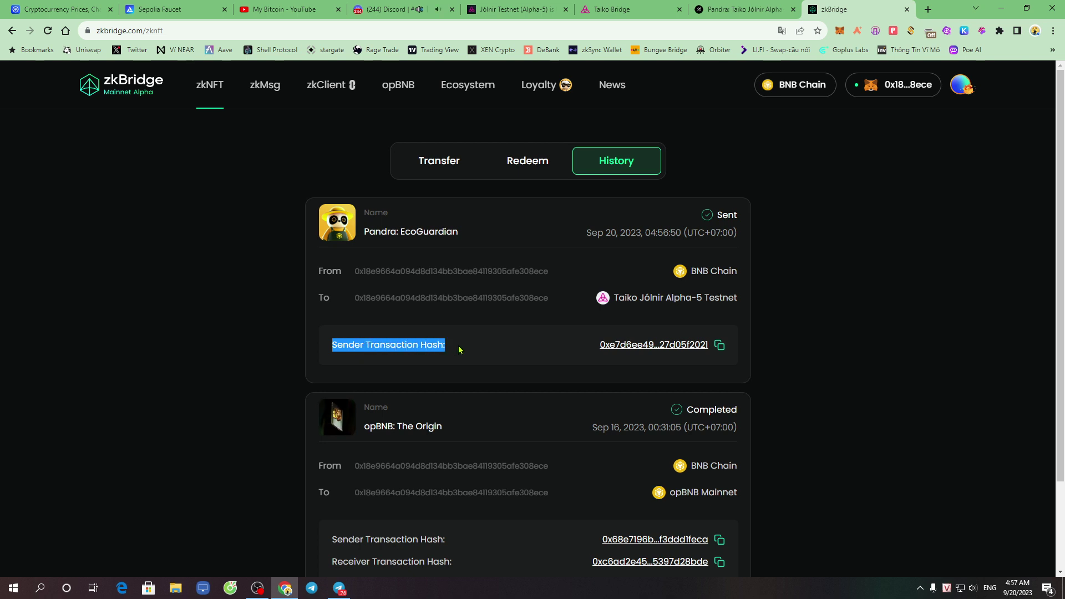
click(550, 351)
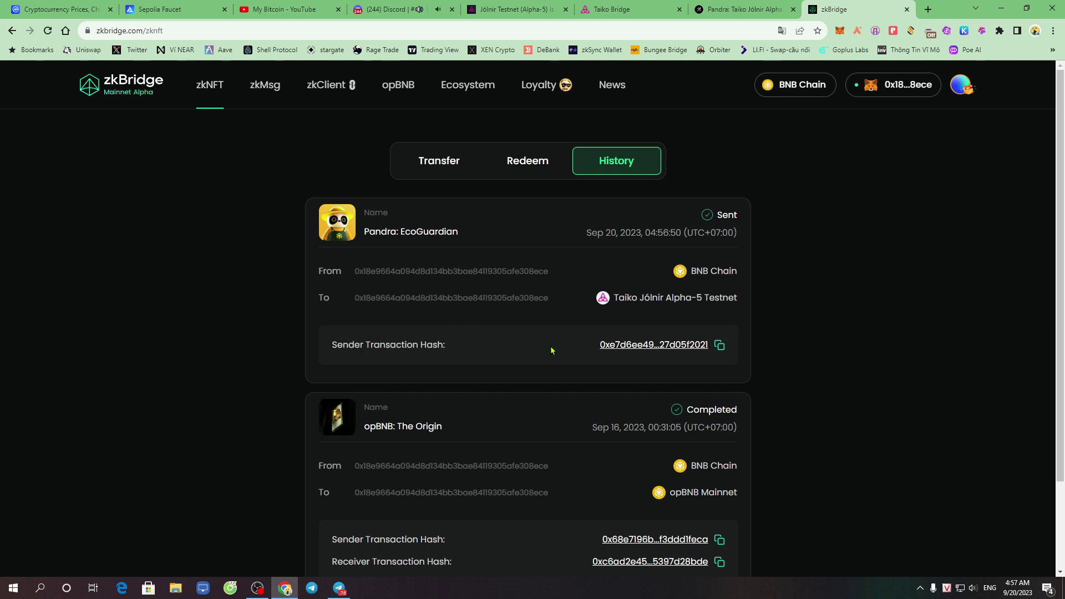
drag(586, 354, 743, 352)
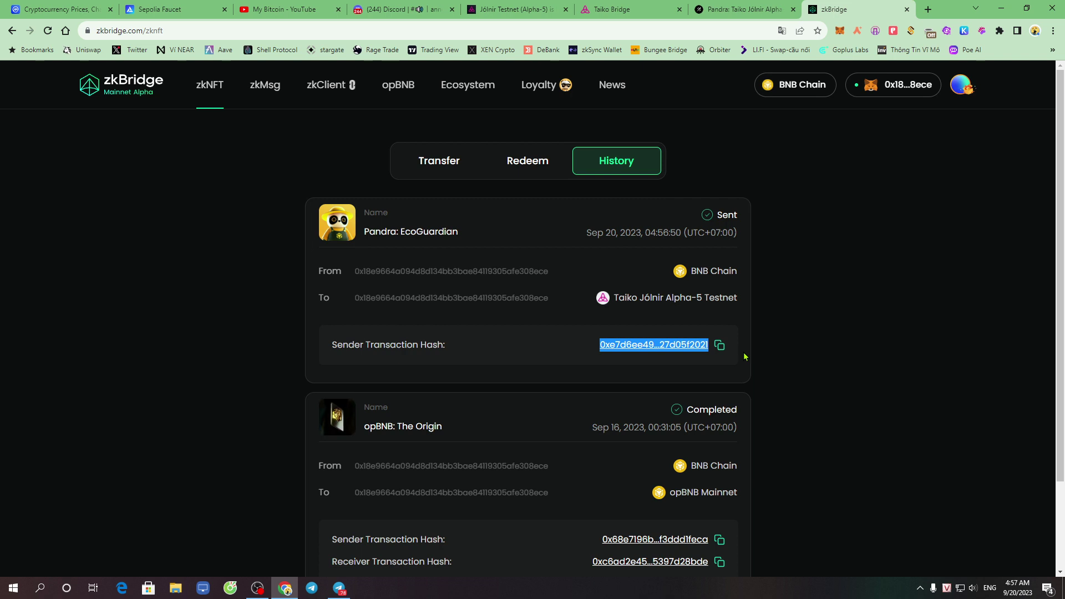
click(811, 356)
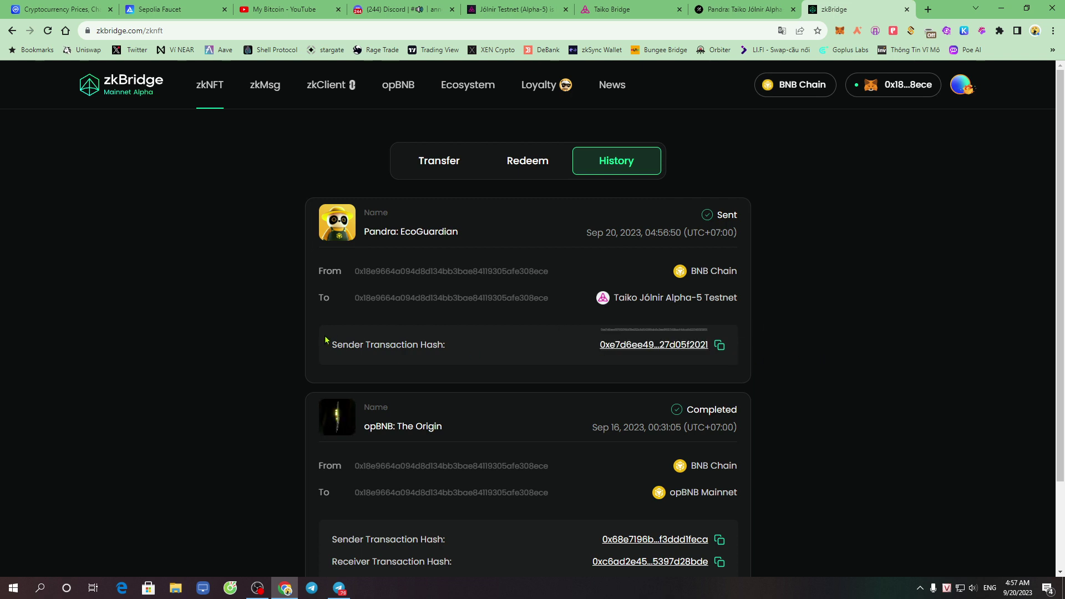
- Compare the transaction hash fields of the Pandra: EcoGuardian entry with those of opBNB: The Origin
drag(362, 222, 458, 235)
click(465, 339)
scroll(465, 338, down, 2)
drag(332, 454, 459, 456)
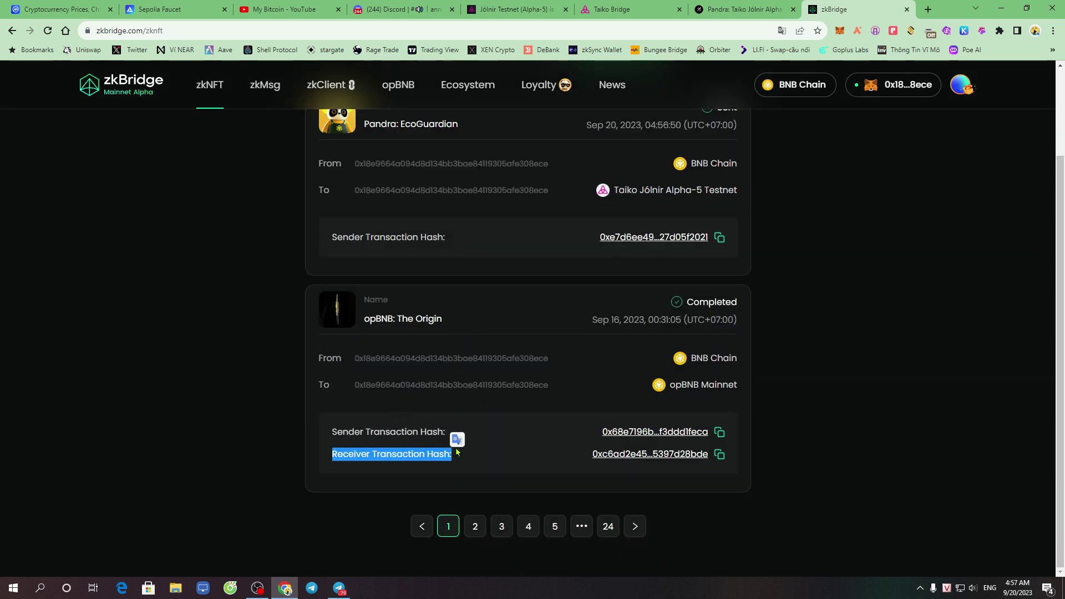
scroll(438, 439, up, 2)
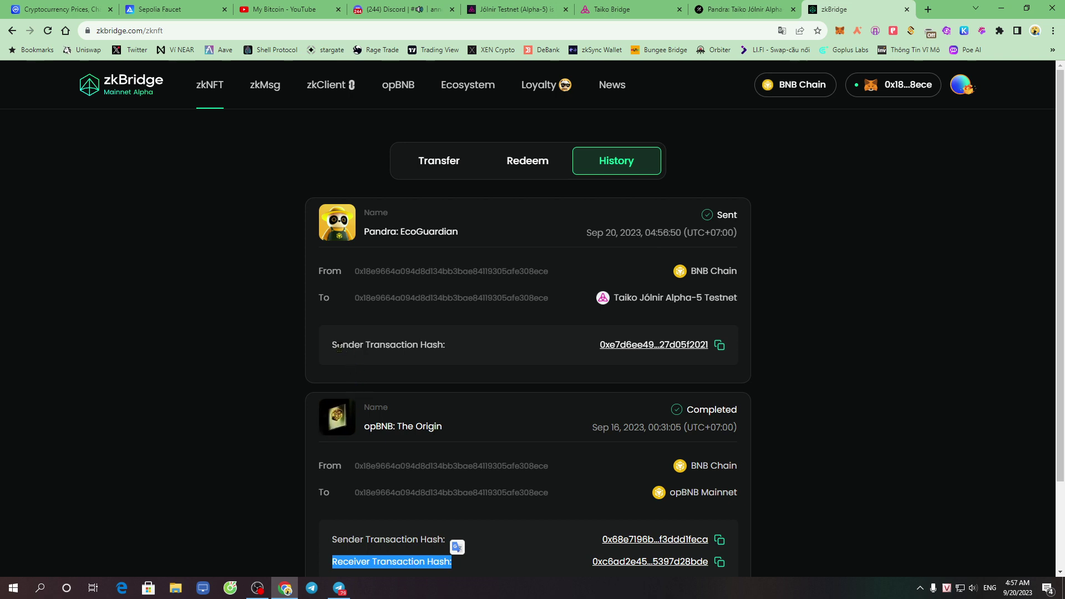
drag(333, 345, 468, 370)
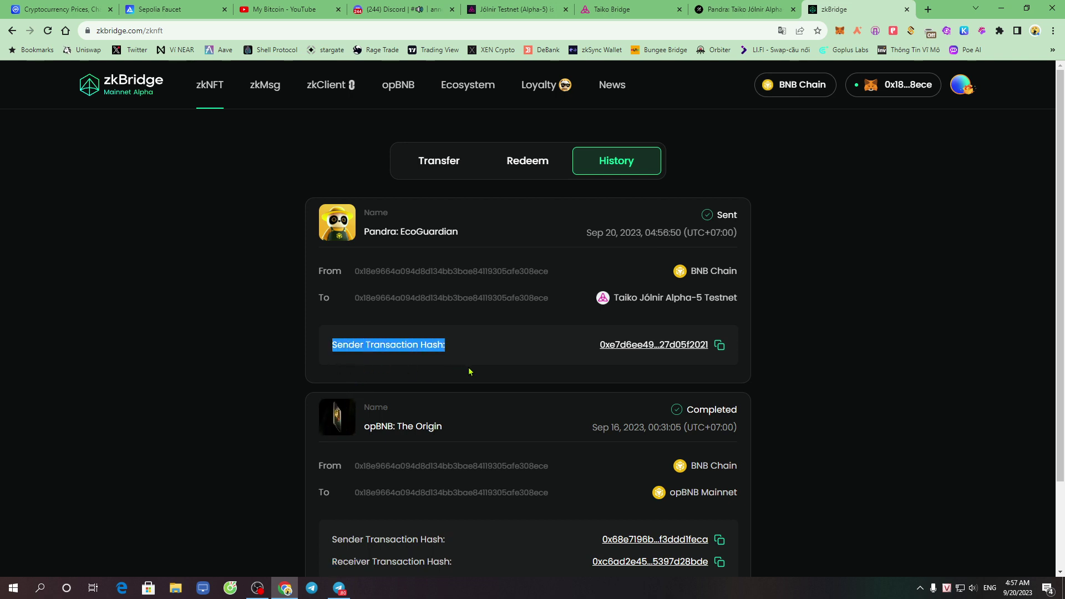
click(503, 353)
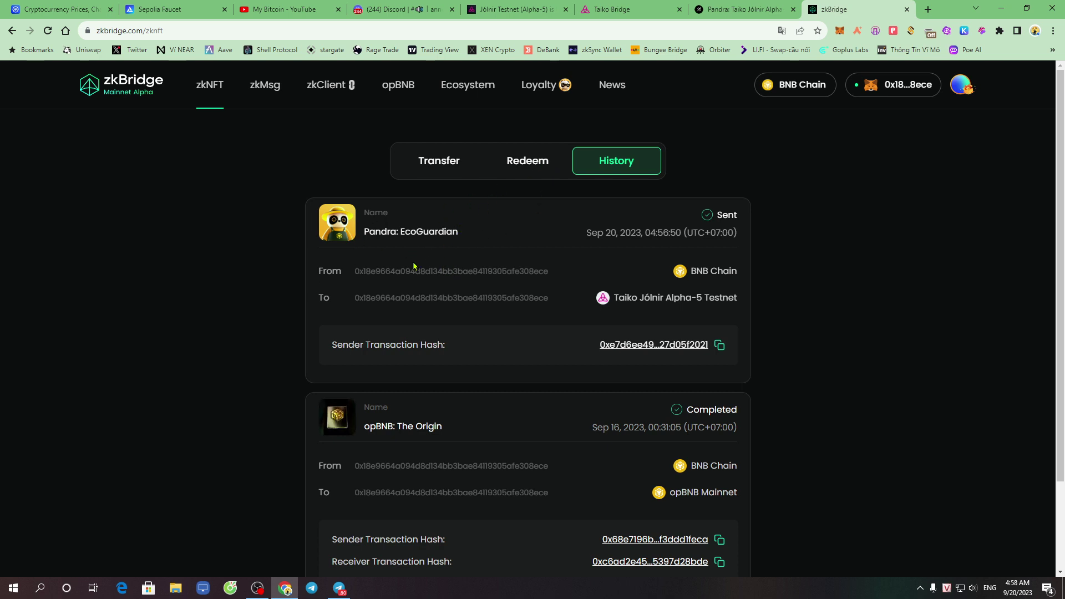
- Copy the Pandra: EcoGuardian sender transaction hash and search for it in LayerZero Scan from a new browser tab
click(720, 346)
click(928, 9)
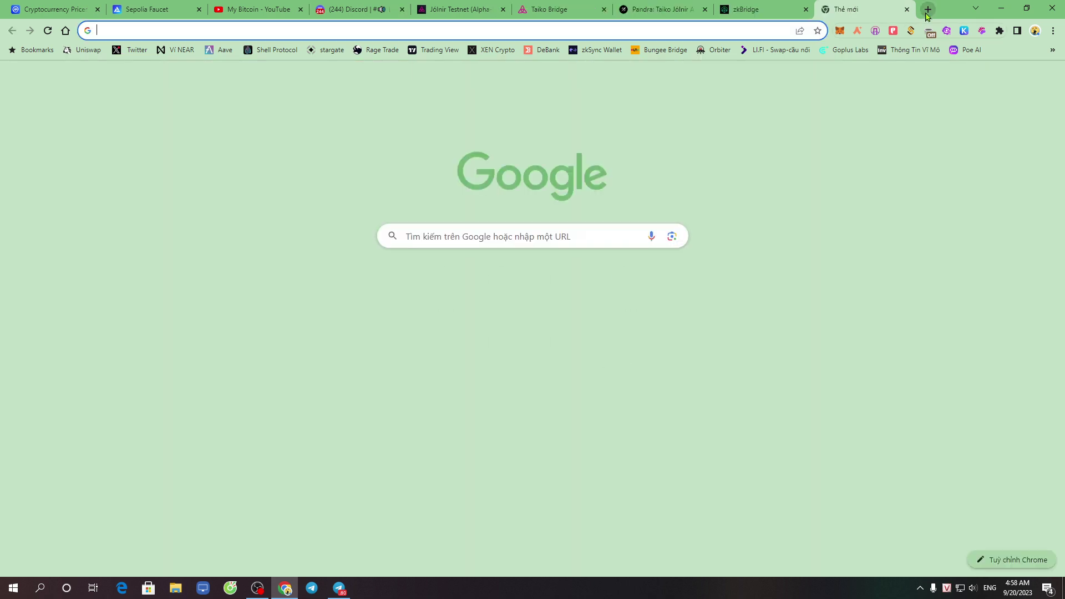
text(lay)
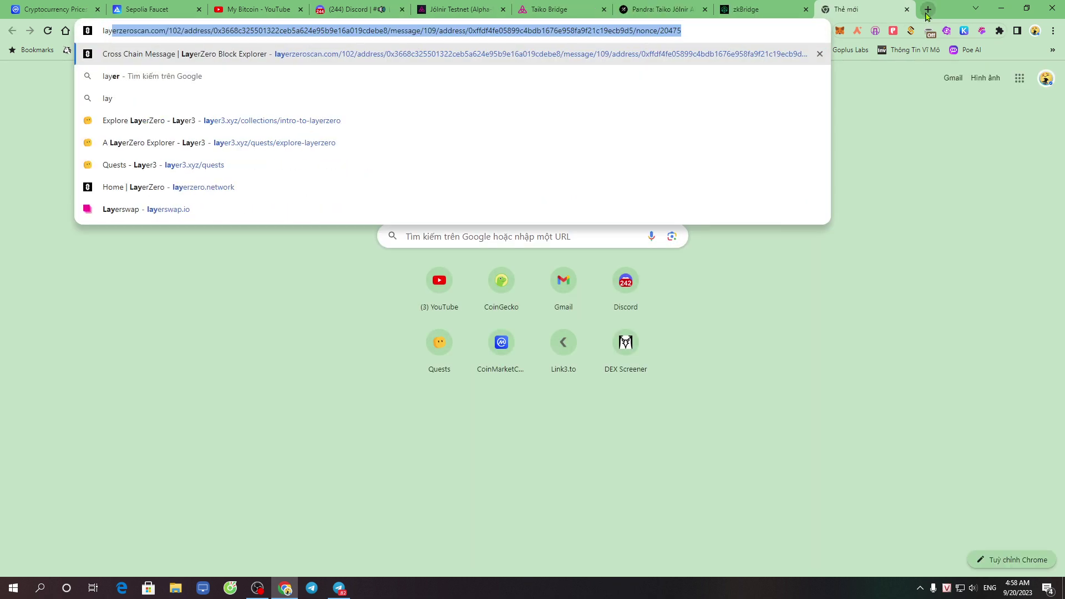
key(Return)
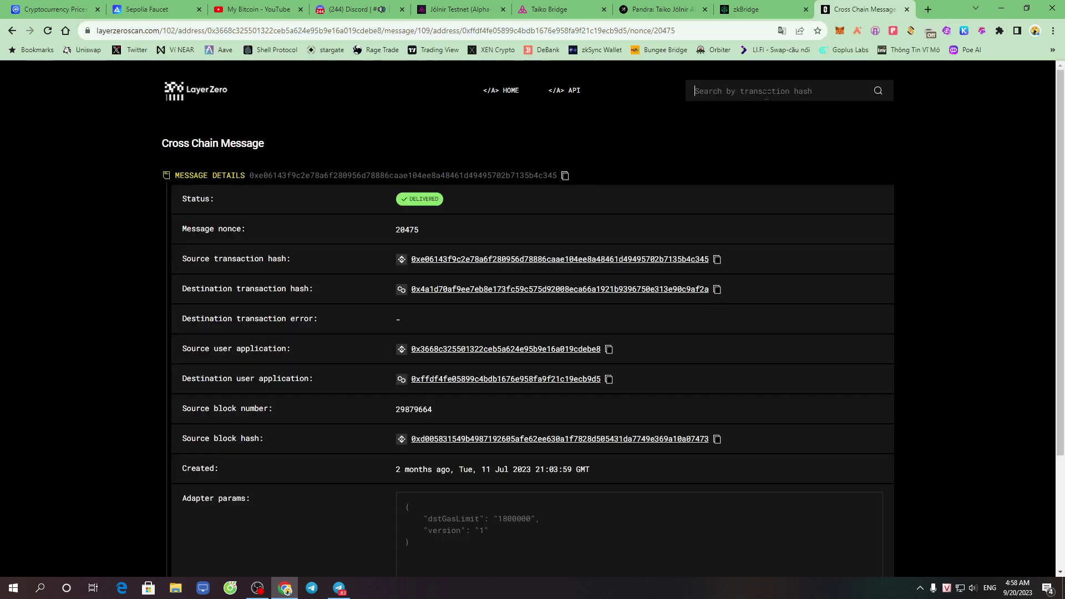
right_click(769, 97)
click(825, 171)
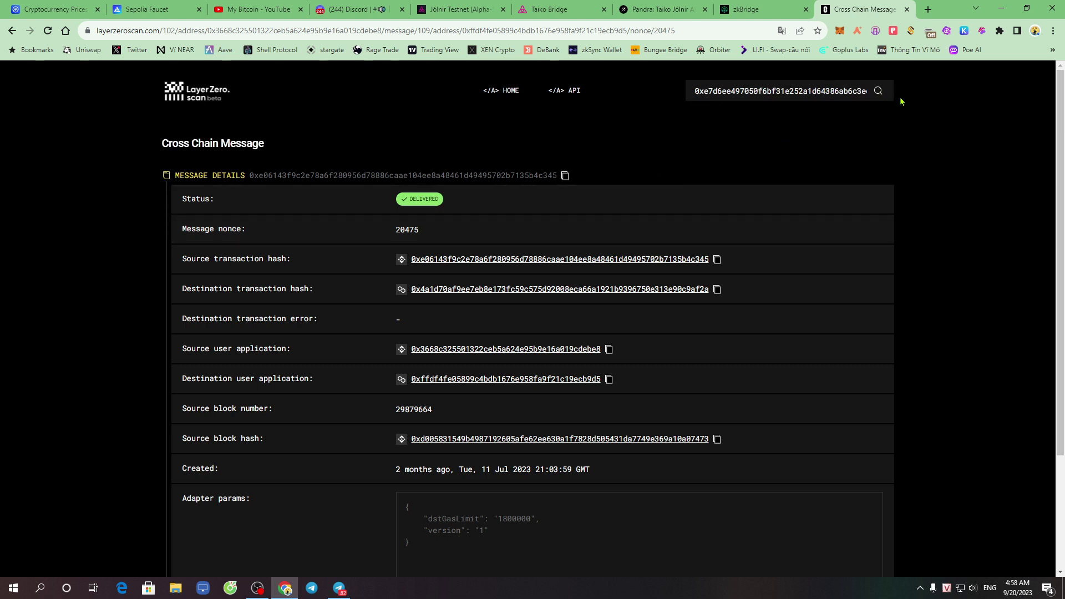
- Recopy the EcoGuardian sender transaction hash from zkBridge and search for it on the LayerZero Scan home page
click(746, 8)
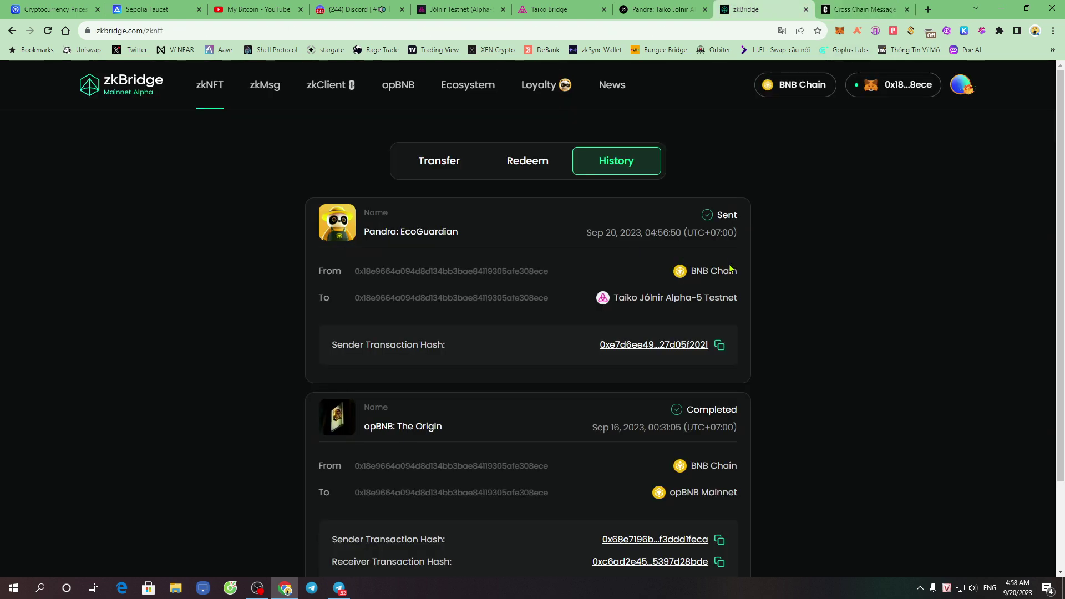
click(719, 345)
click(858, 7)
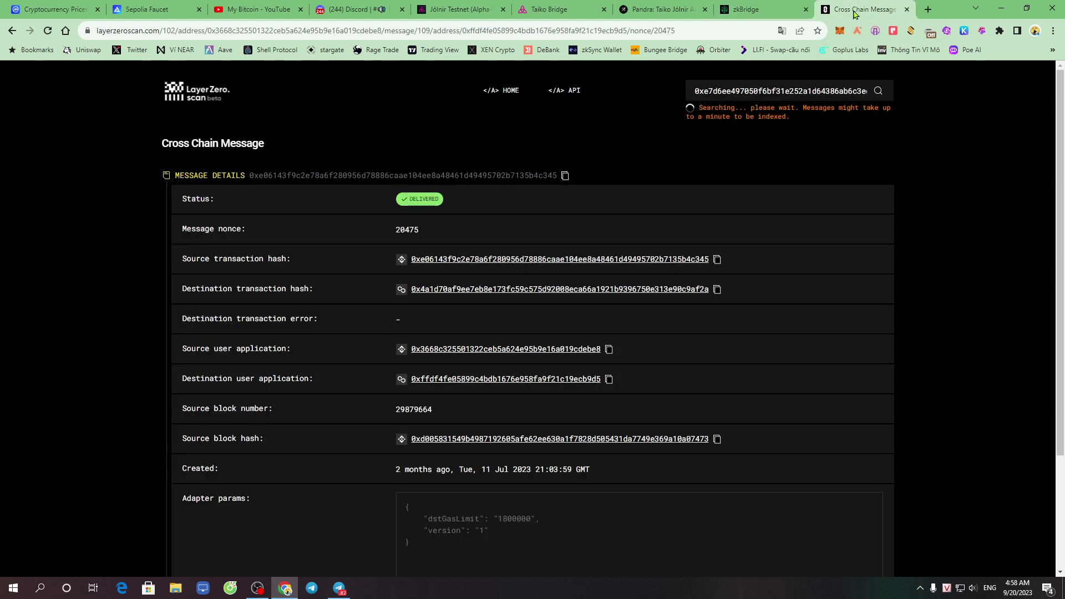
click(499, 90)
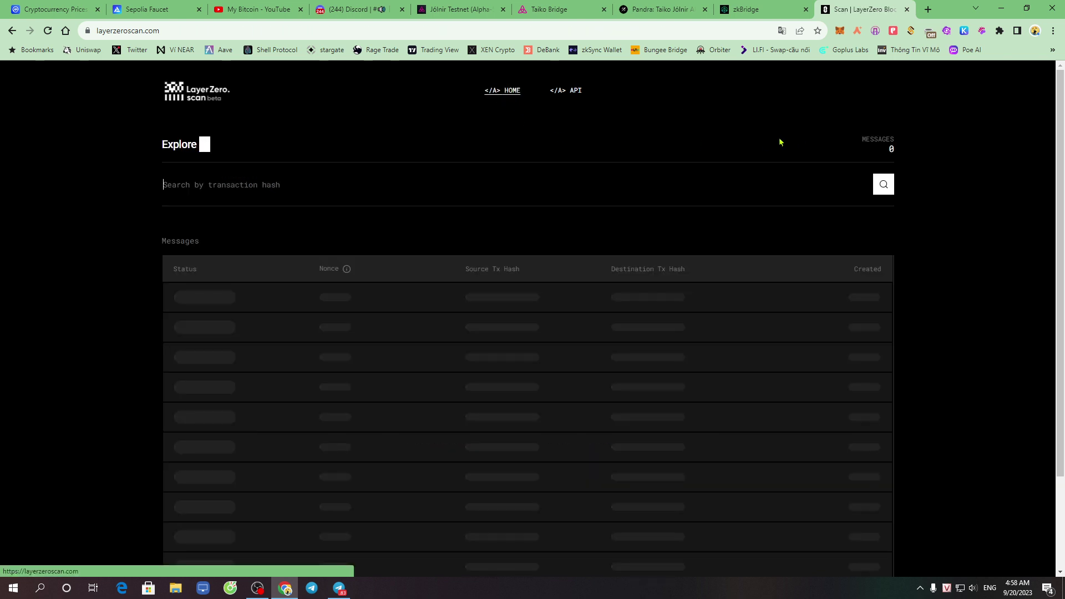
right_click(251, 182)
click(290, 260)
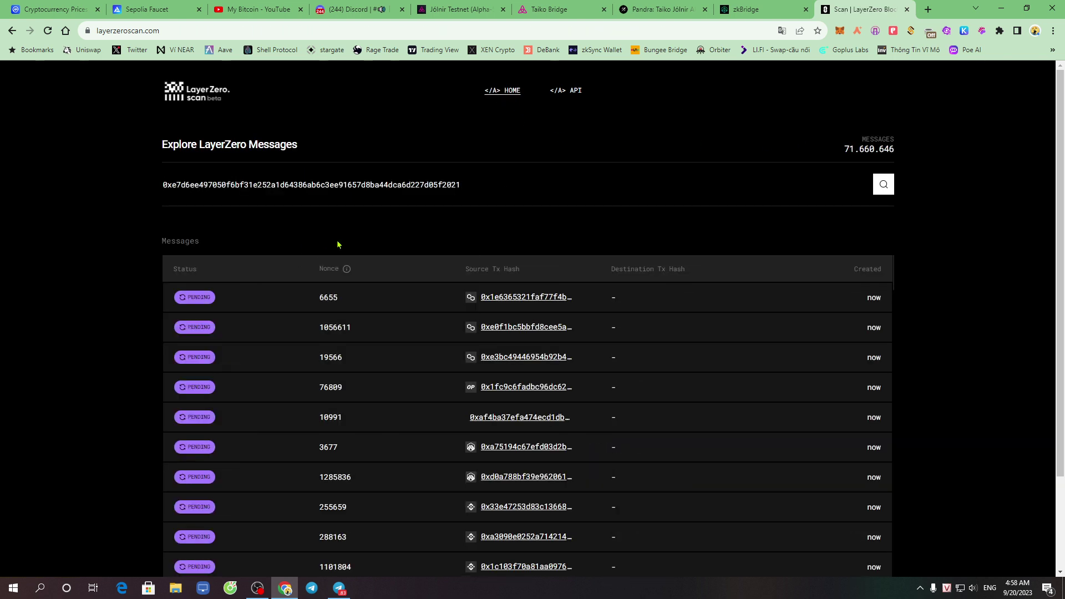
key(Return)
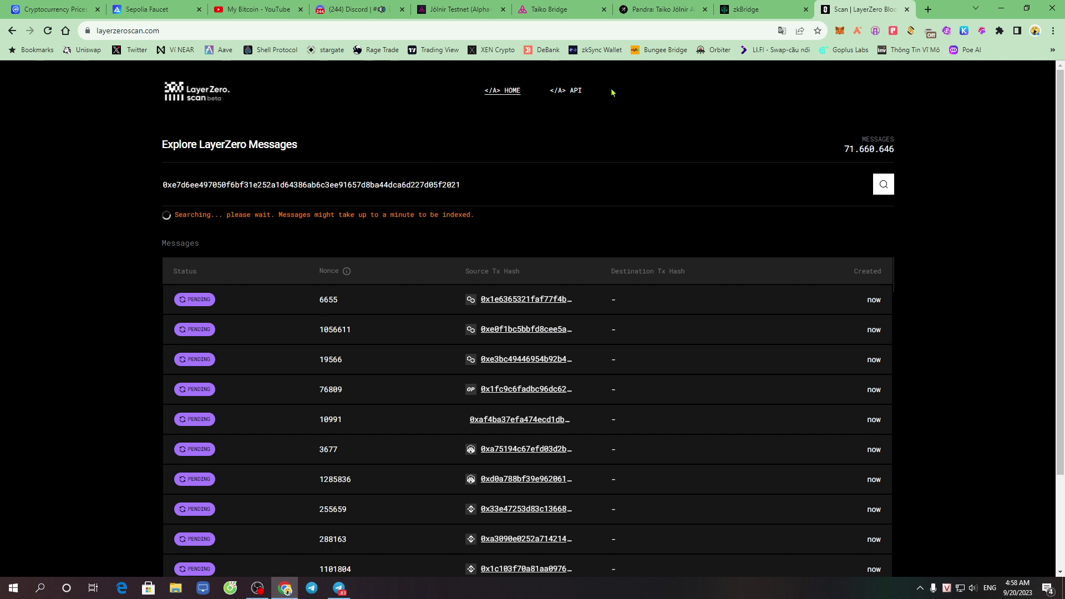
- Recover the Pandra: EcoGuardian transfer in zkBridge's Redeem form with BNB Chain and its sender transaction hash, and review the Claim stage
click(755, 9)
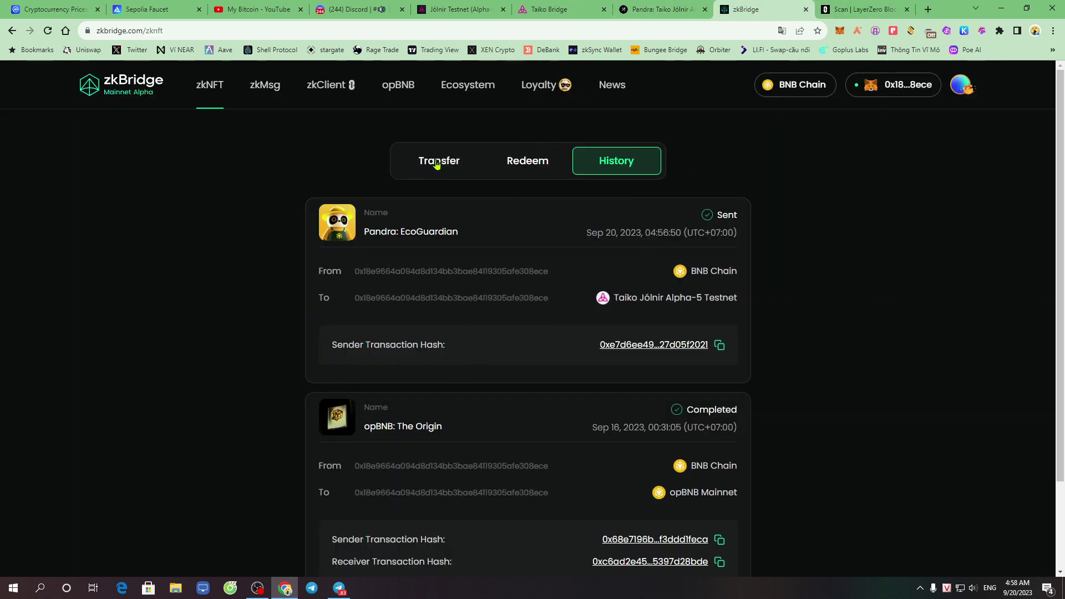
click(719, 345)
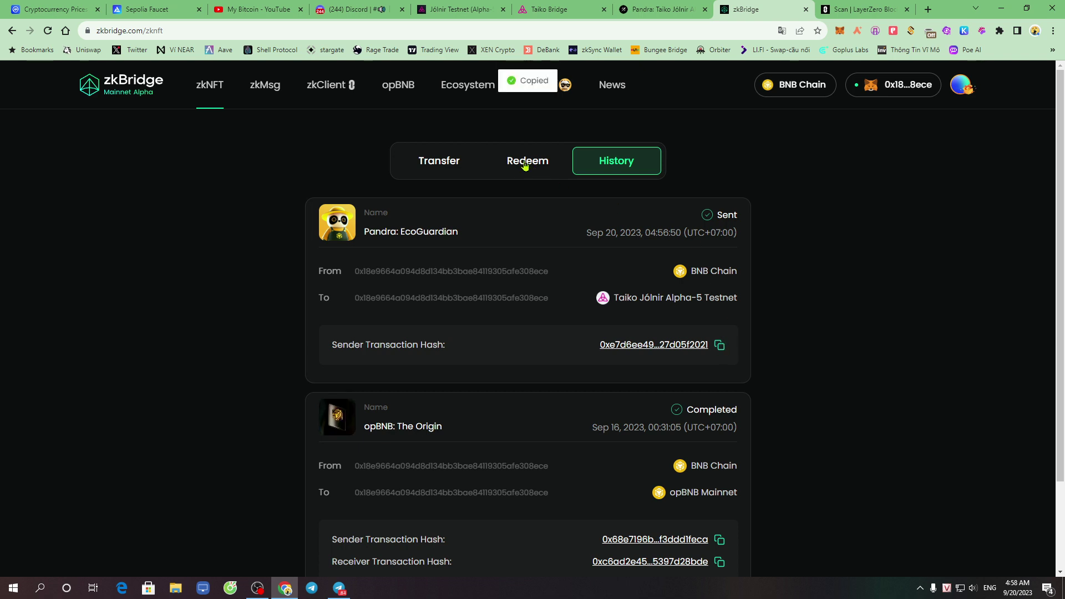
click(524, 166)
click(491, 294)
click(421, 344)
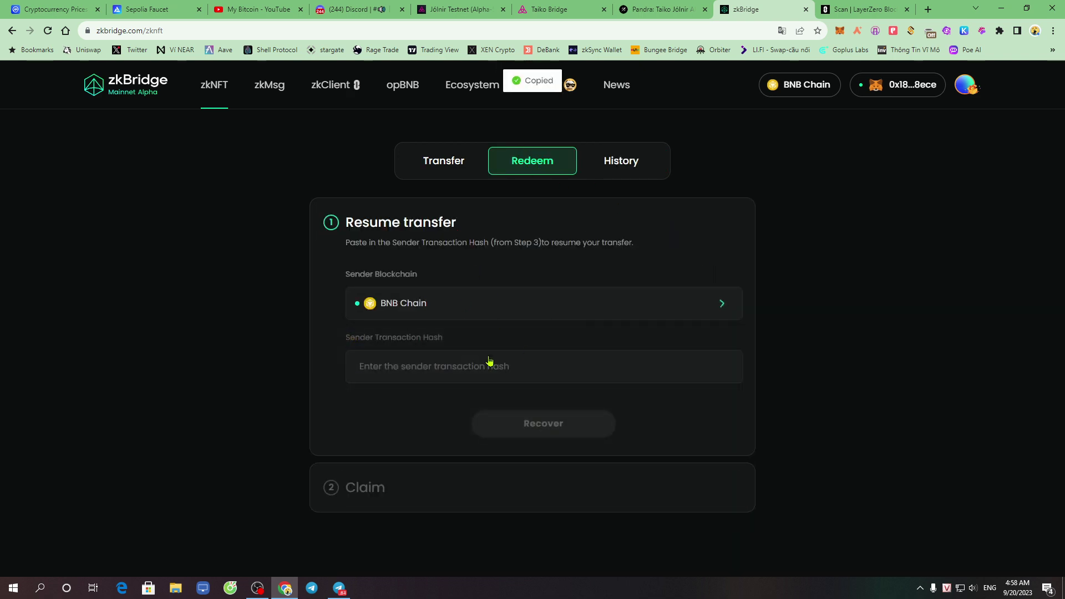
click(432, 367)
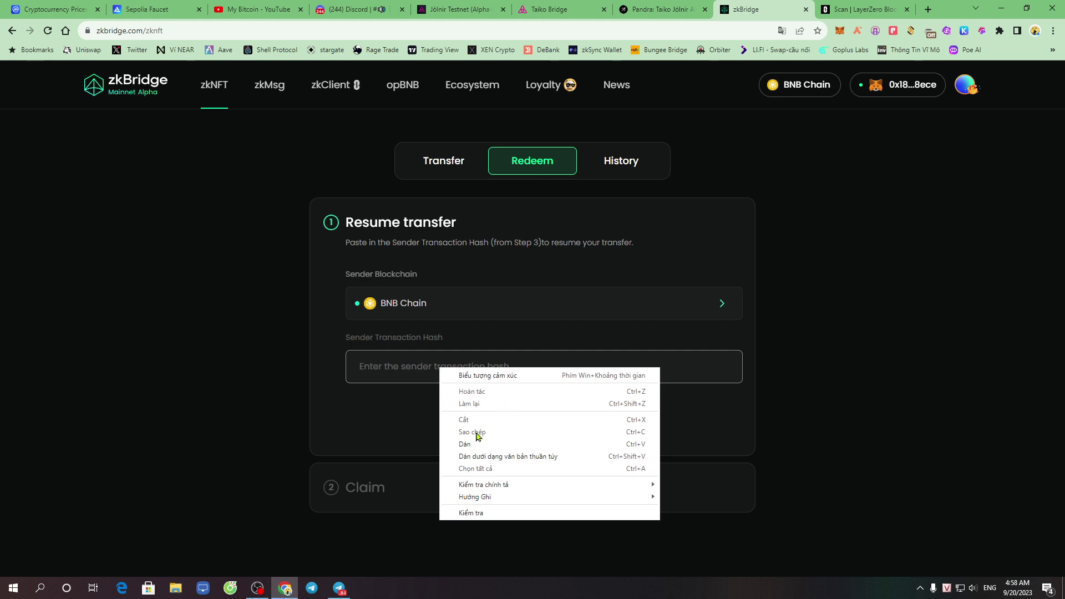
click(466, 444)
click(543, 424)
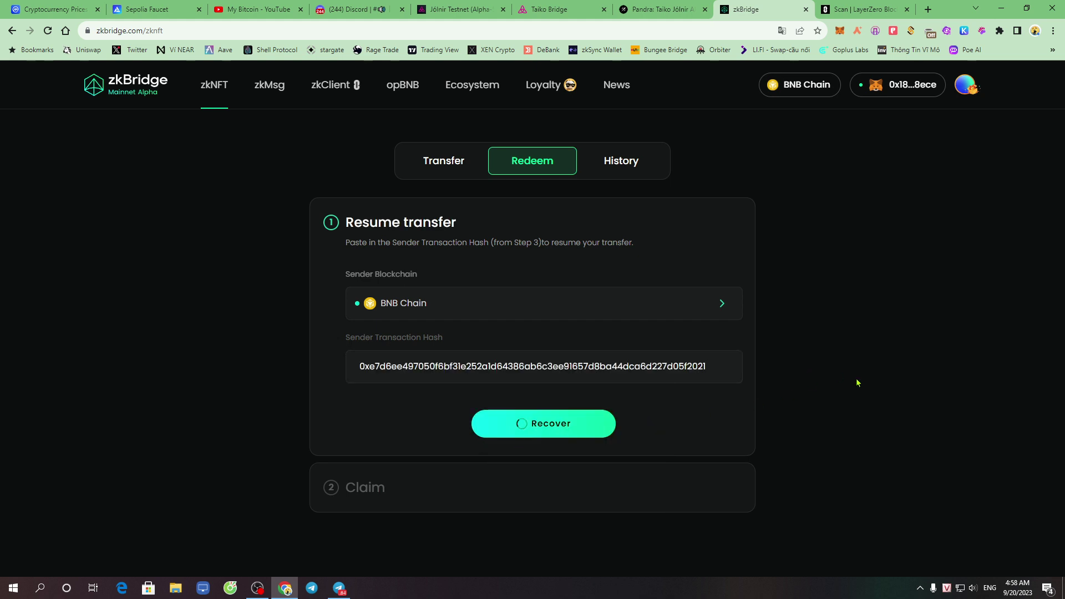
scroll(773, 371, down, 2)
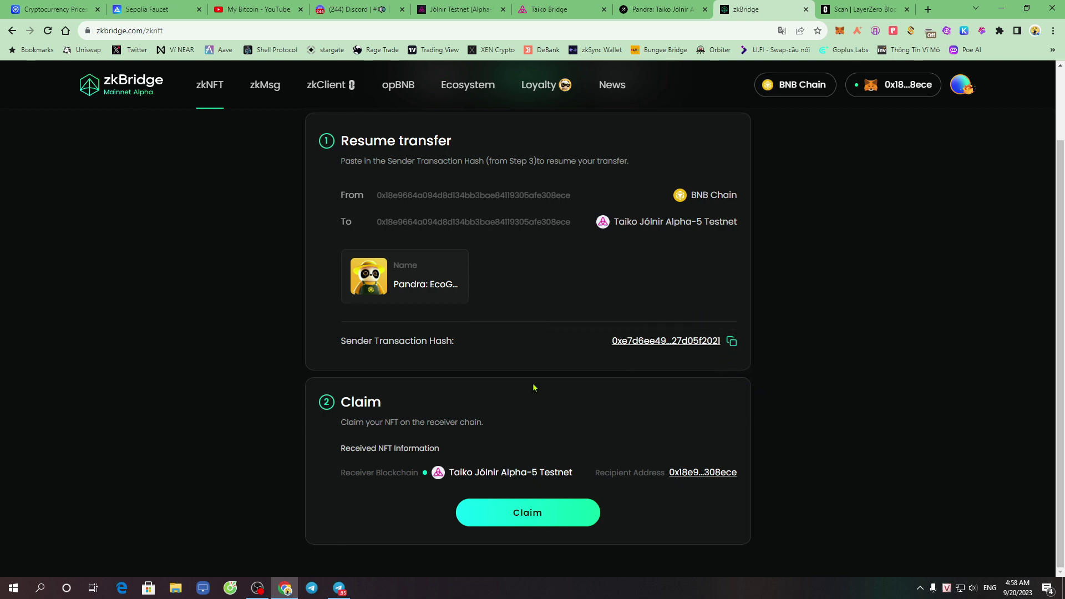
scroll(535, 388, up, 2)
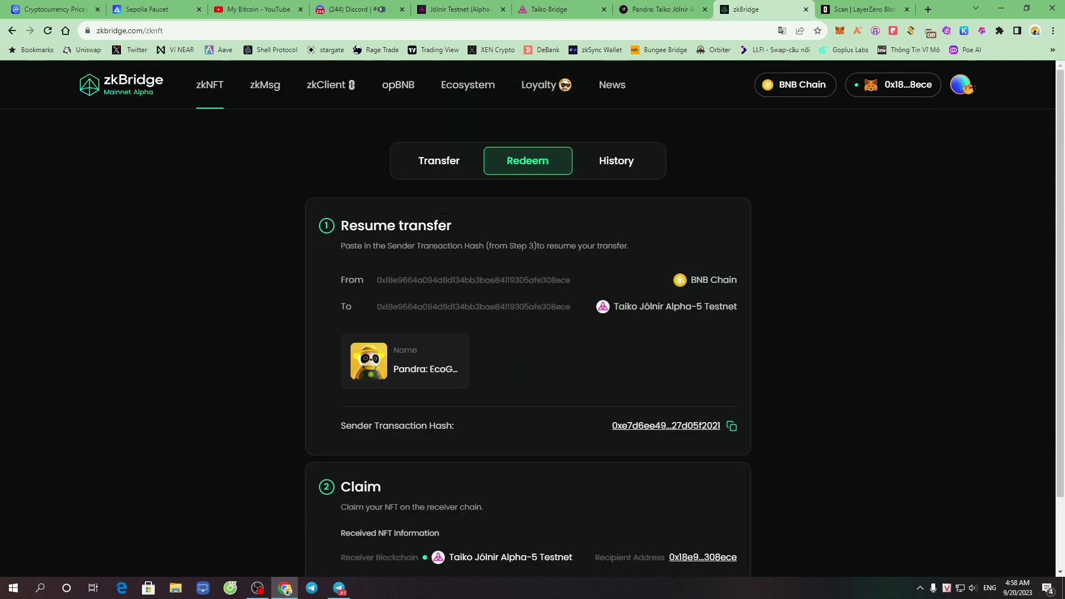
- Return to the Pandra: PixelProwler transfer form and set the receiver blockchain to Taiko Jólnir Alpha-5 Testnet
click(433, 164)
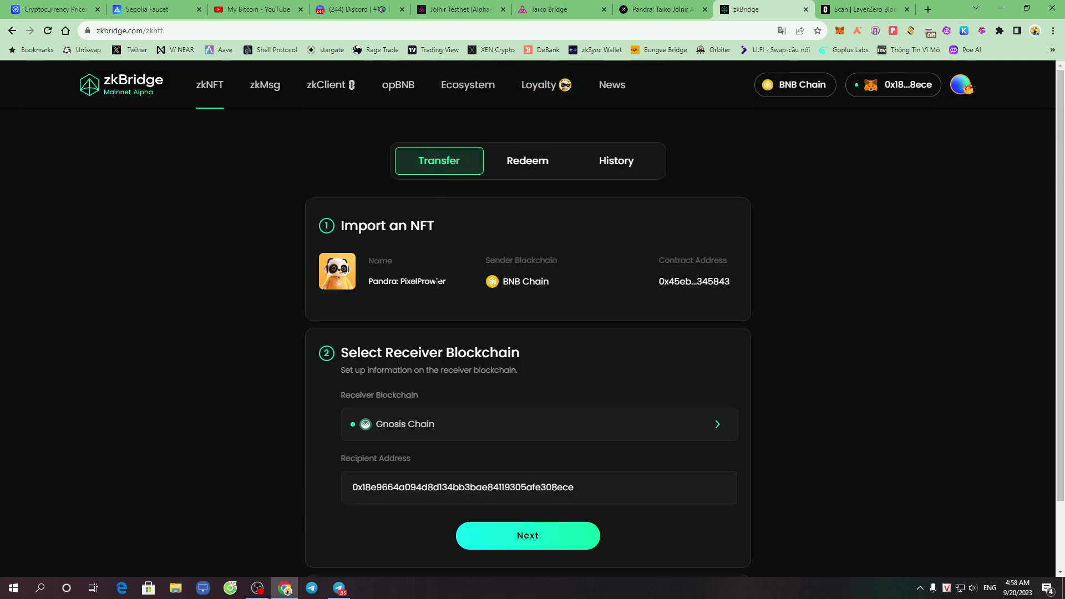
click(407, 432)
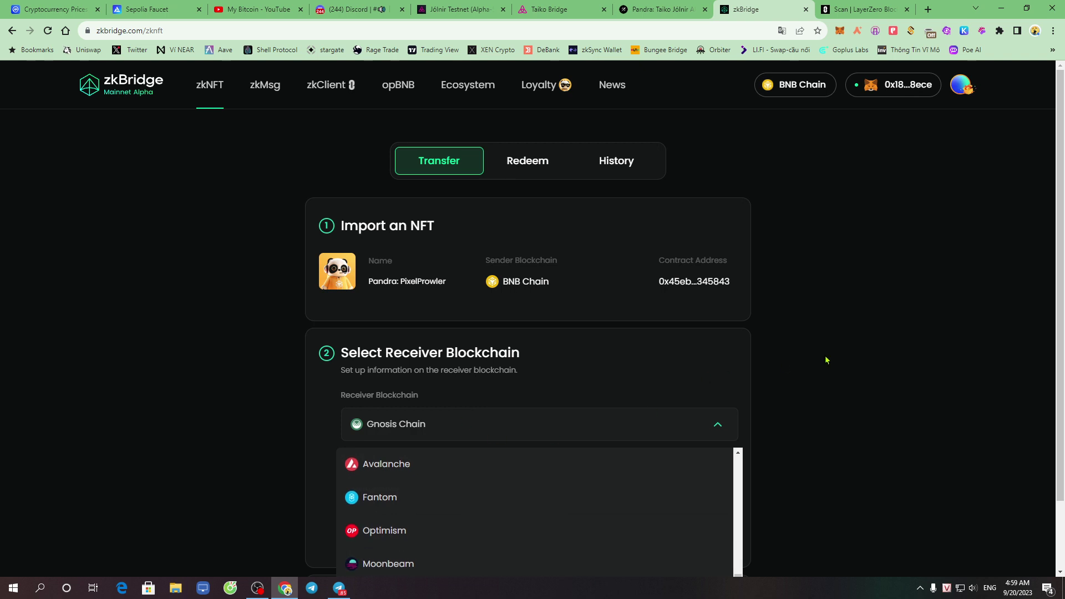
scroll(799, 347, down, 1)
drag(744, 518, 744, 464)
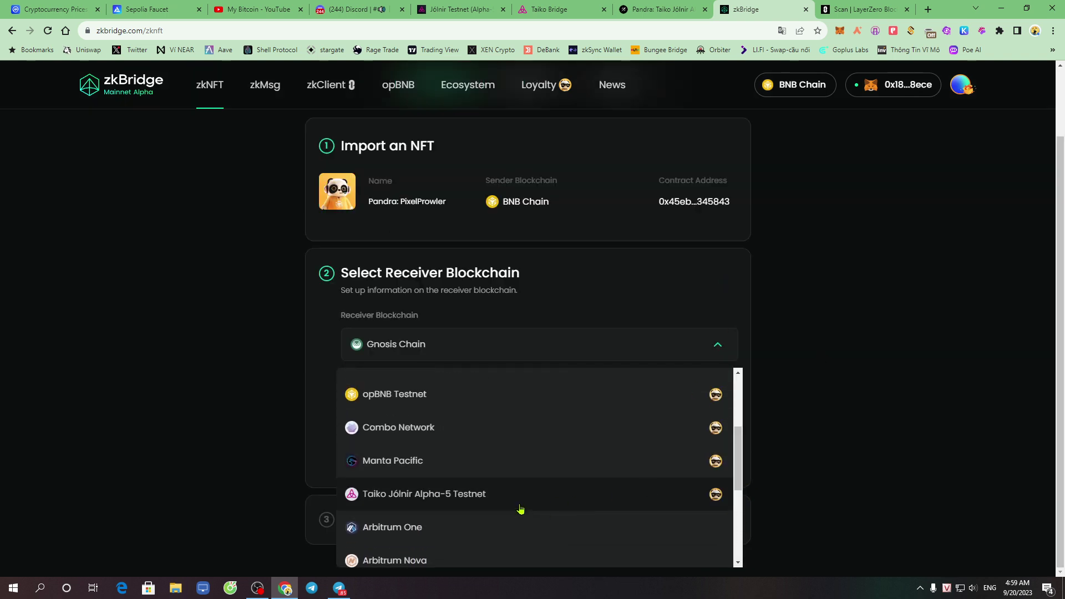
click(520, 499)
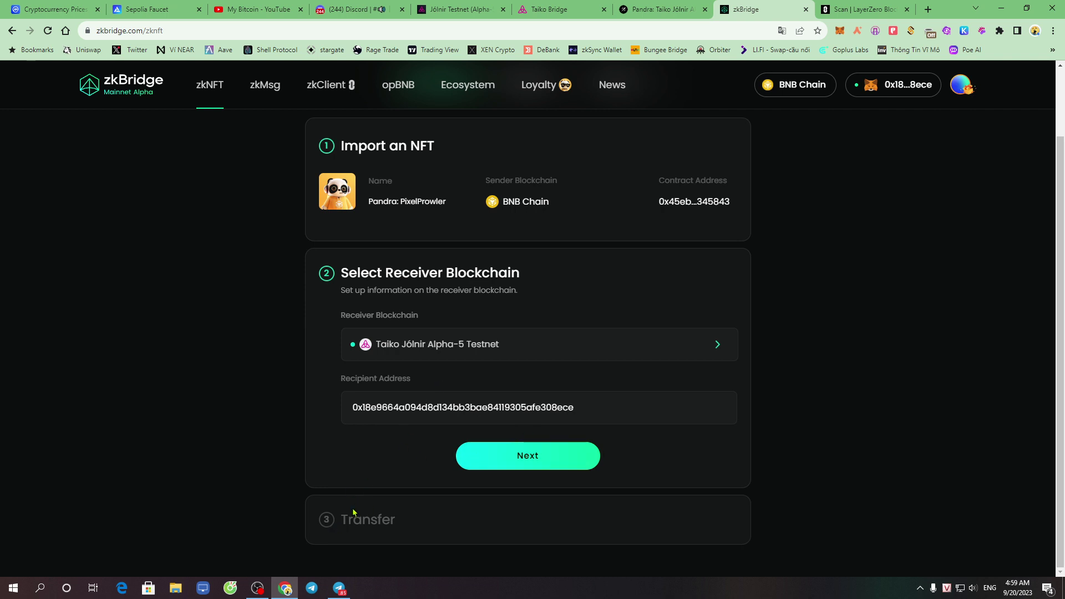
- Confirm the receiver blockchain and recipient address for the Pandra: PixelProwler transfer and proceed to its Transfer stage
drag(322, 558, 423, 561)
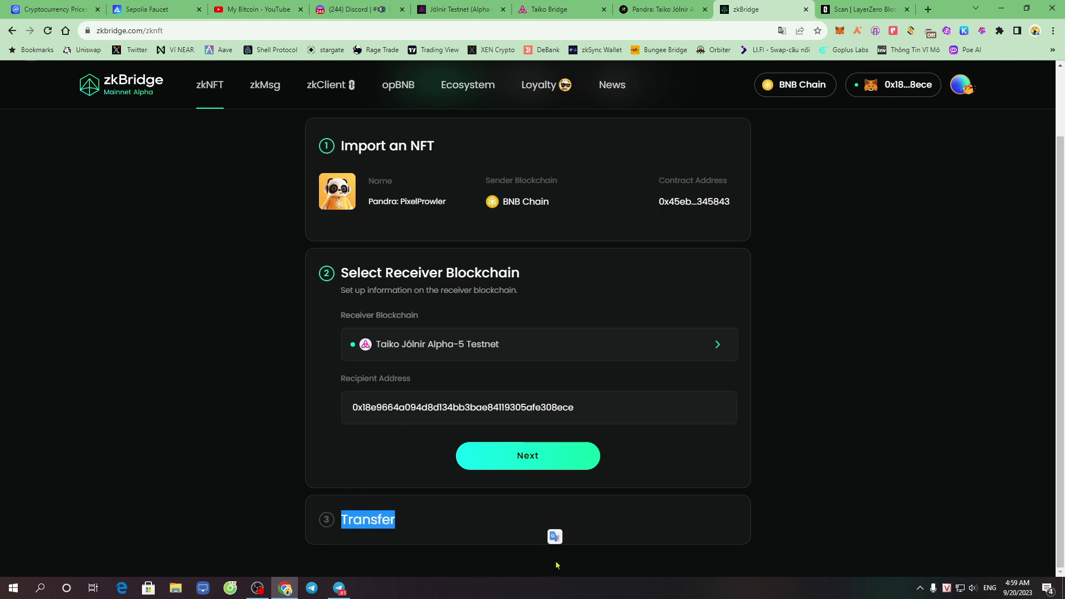
click(535, 464)
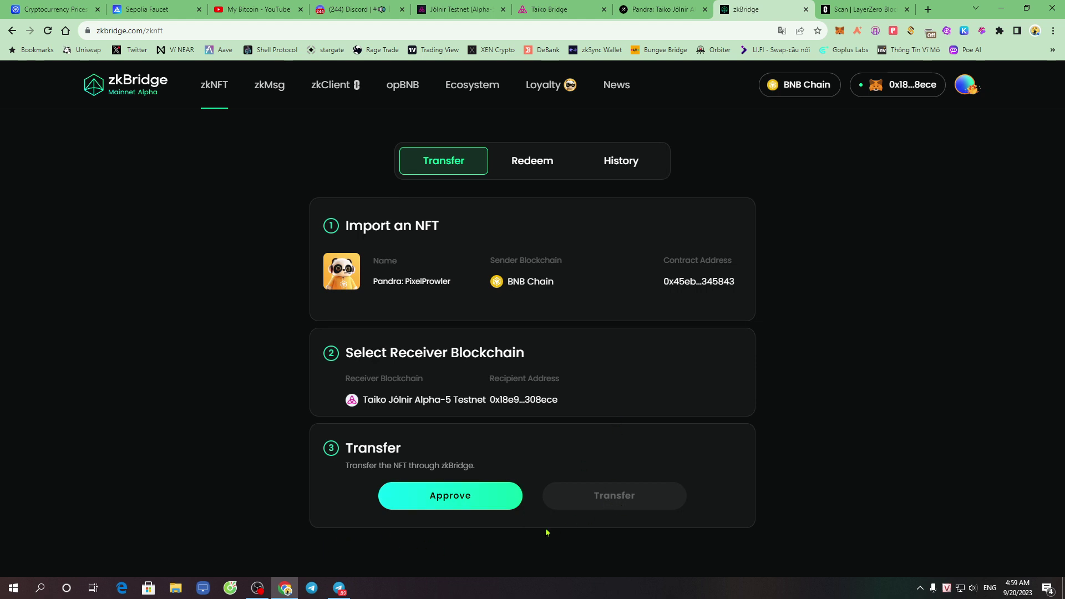
- Copy the Pandra: EcoGuardian sender transaction hash from the zkBridge transfer history
click(616, 162)
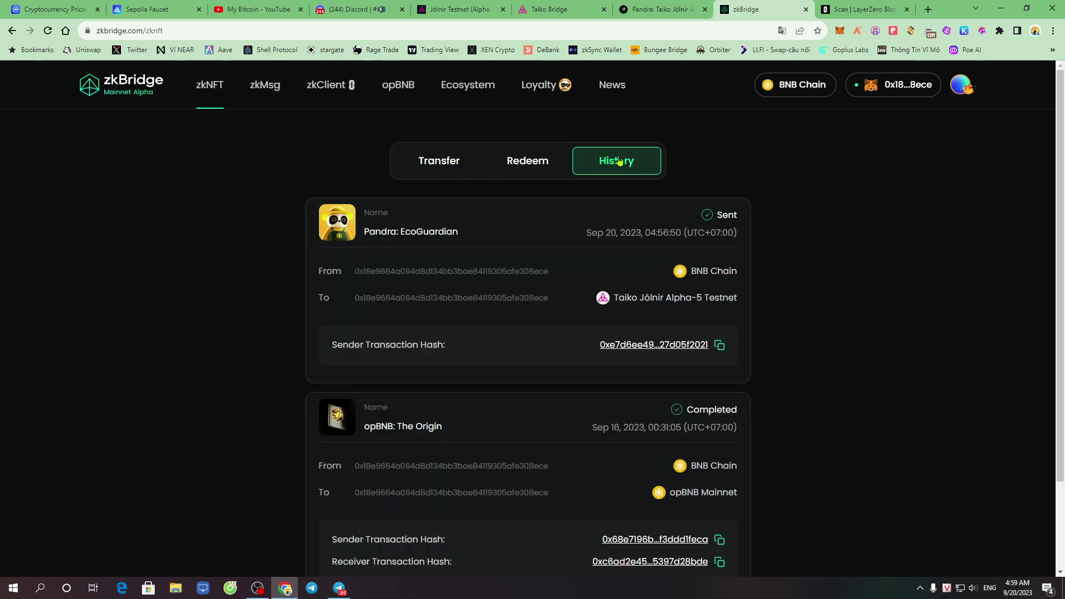
drag(364, 232, 464, 233)
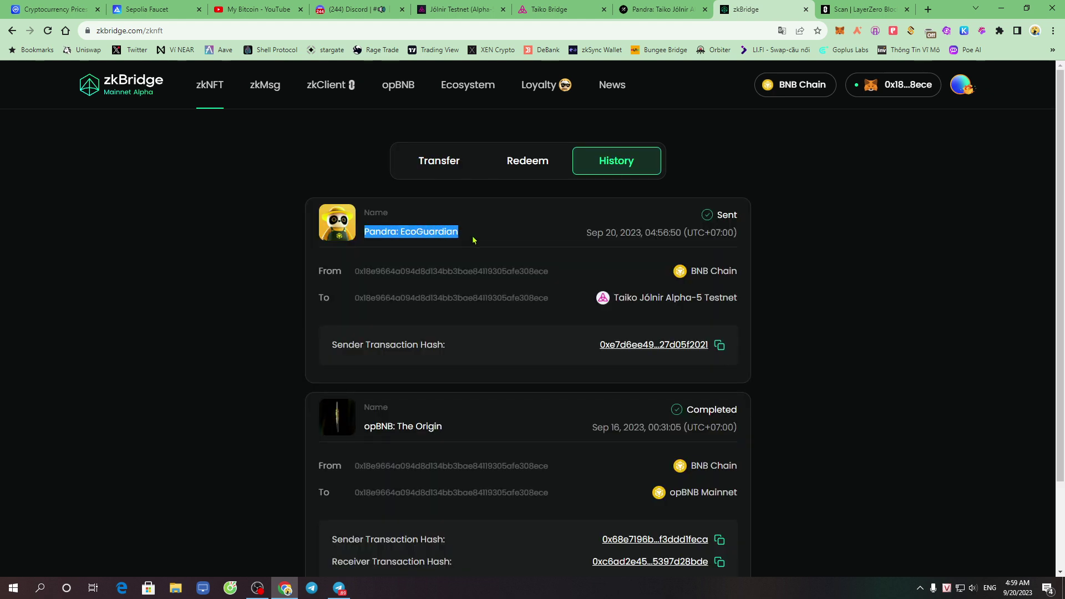
drag(329, 350, 453, 350)
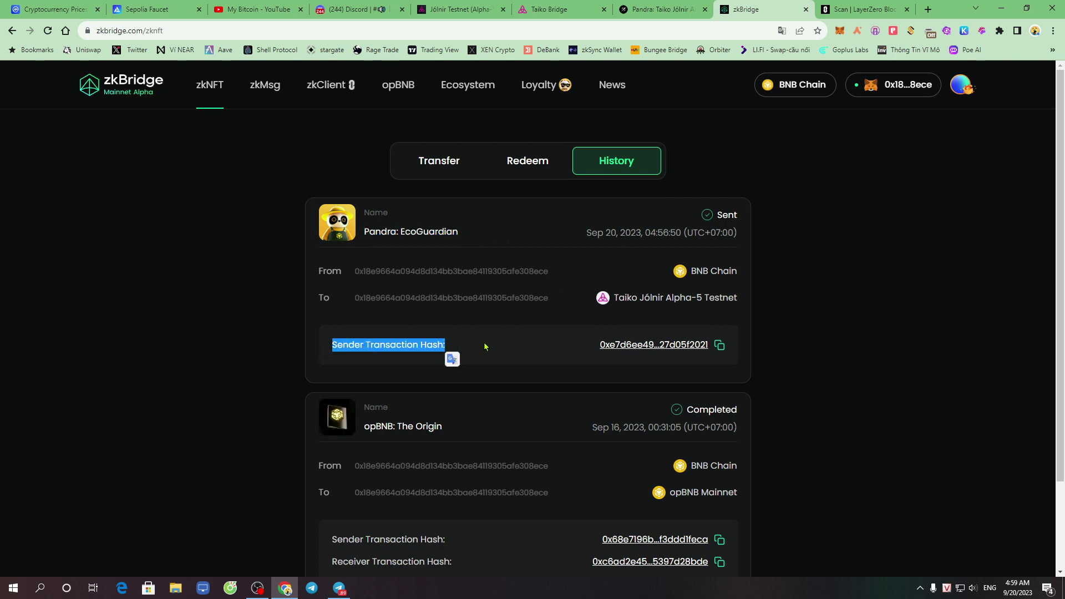
click(720, 346)
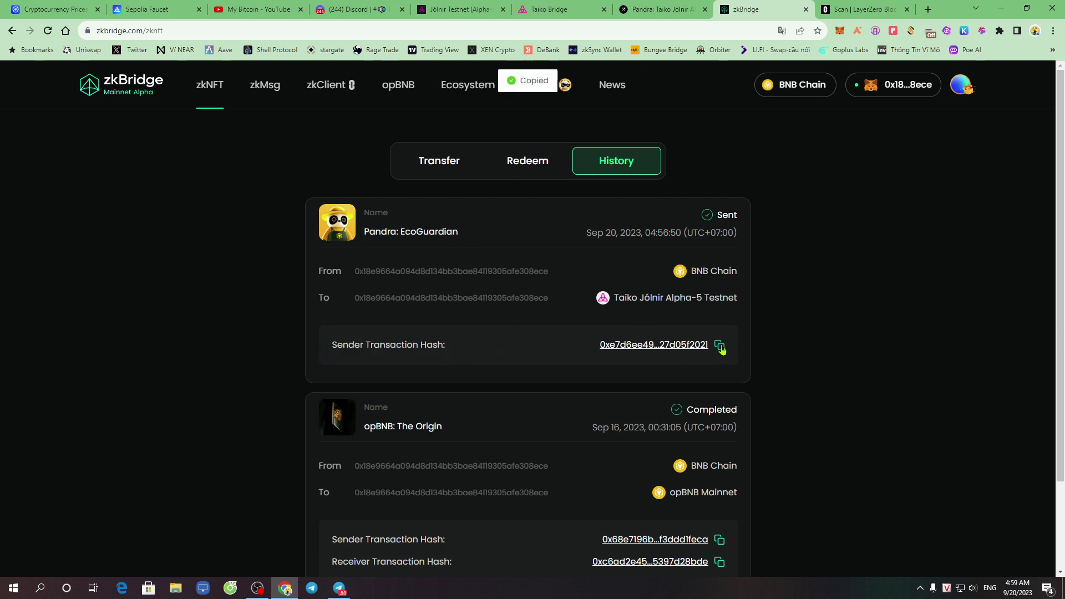
click(720, 346)
click(720, 347)
click(720, 347)
click(720, 347)
click(720, 347)
click(720, 347)
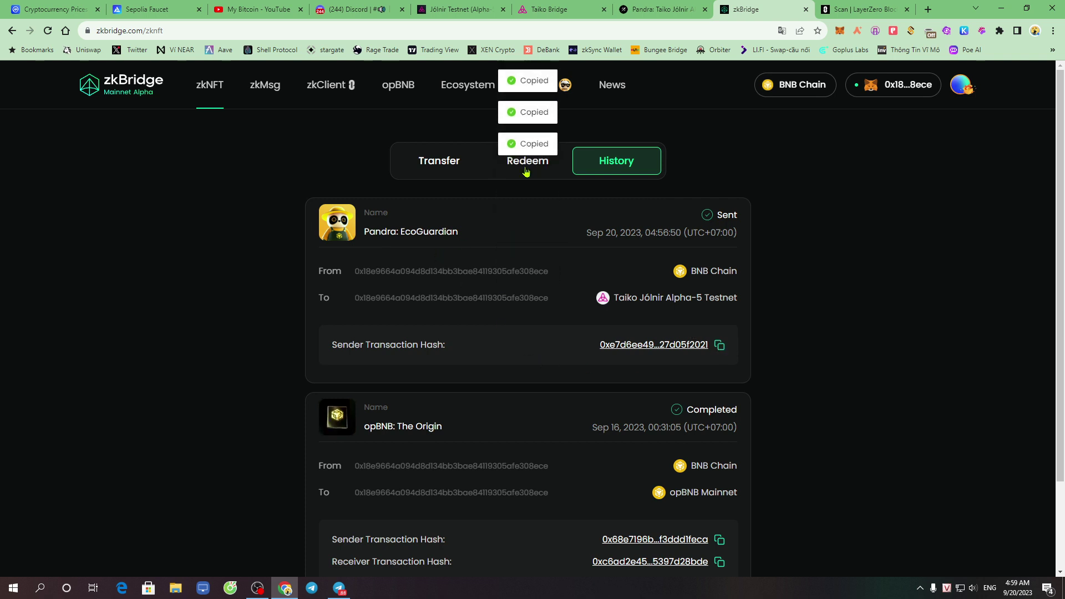
- Review the resumed Pandra: EcoGuardian transfer and its Claim stage, and reopen the zkNFT Redeem form
click(525, 167)
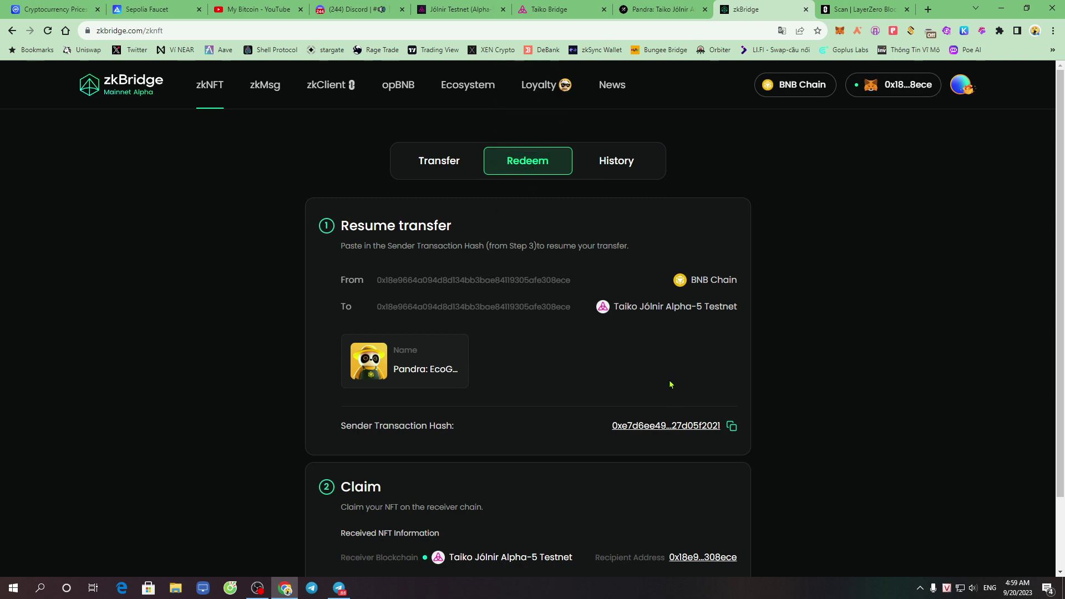
scroll(670, 383, down, 2)
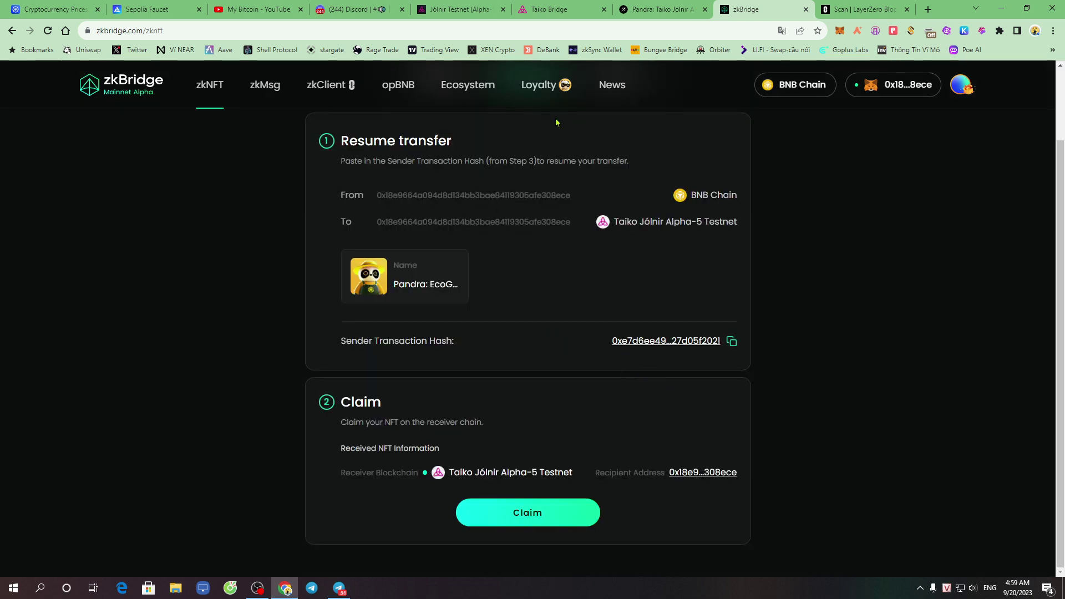
click(398, 85)
click(209, 84)
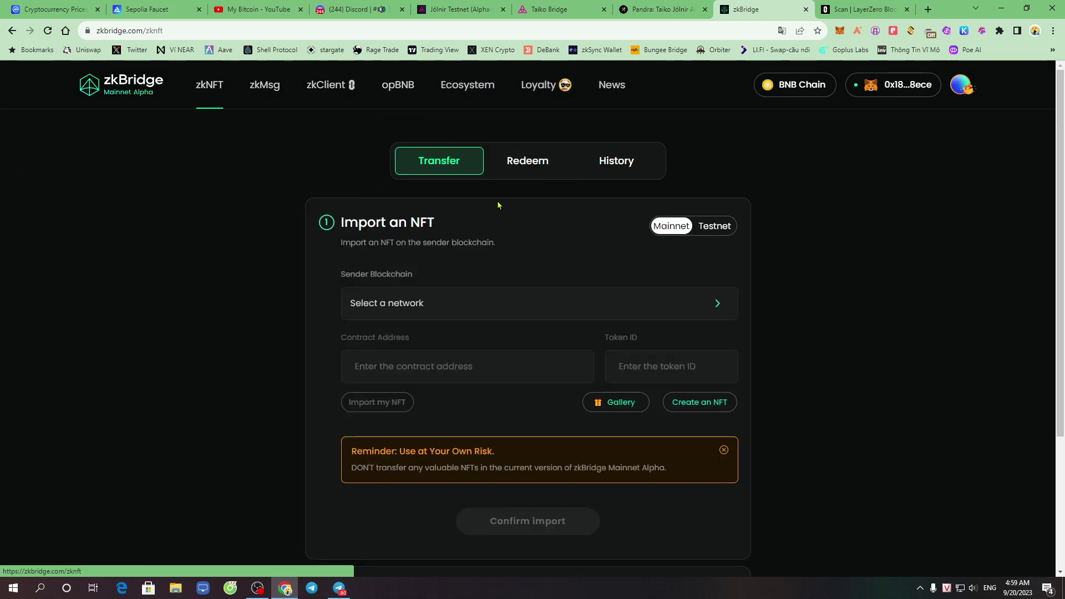
click(531, 161)
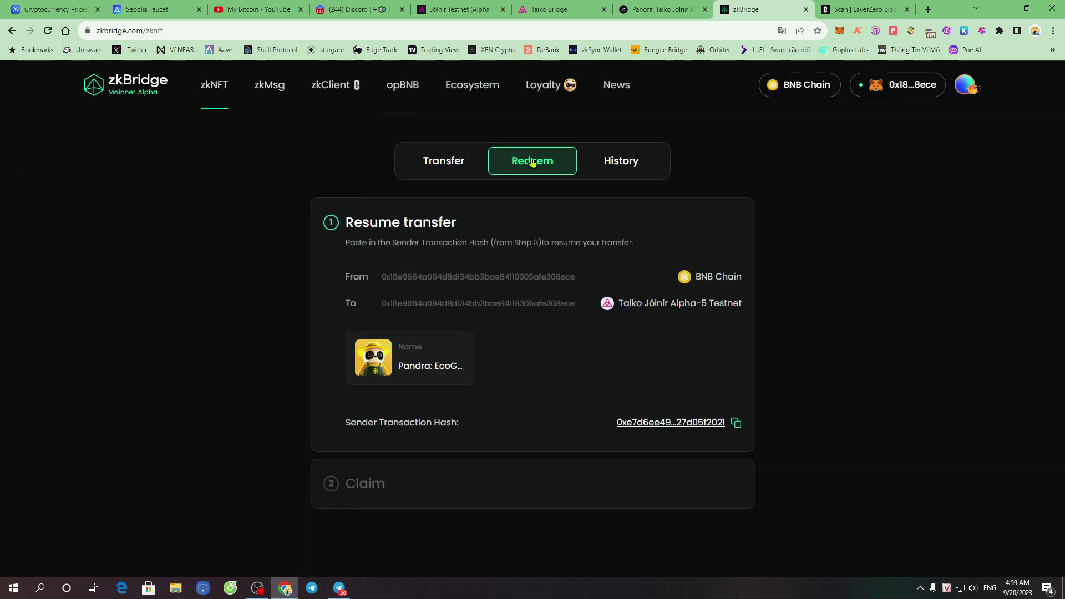
- Reload zkBridge and try to recover the EcoGuardian transfer in Redeem with BNB Chain and the copied sender transaction hash
click(47, 31)
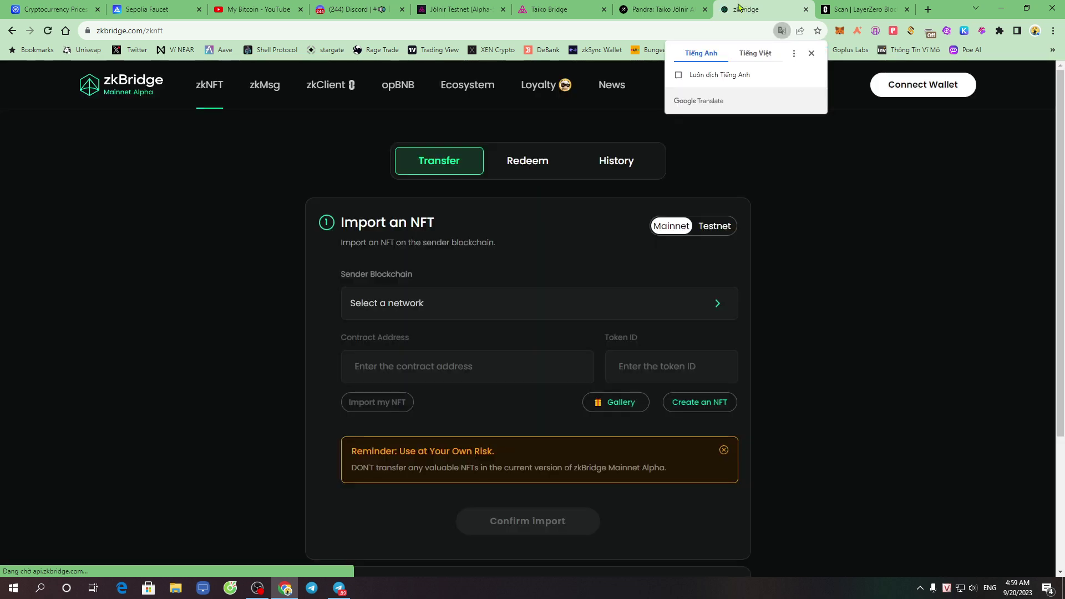
click(519, 166)
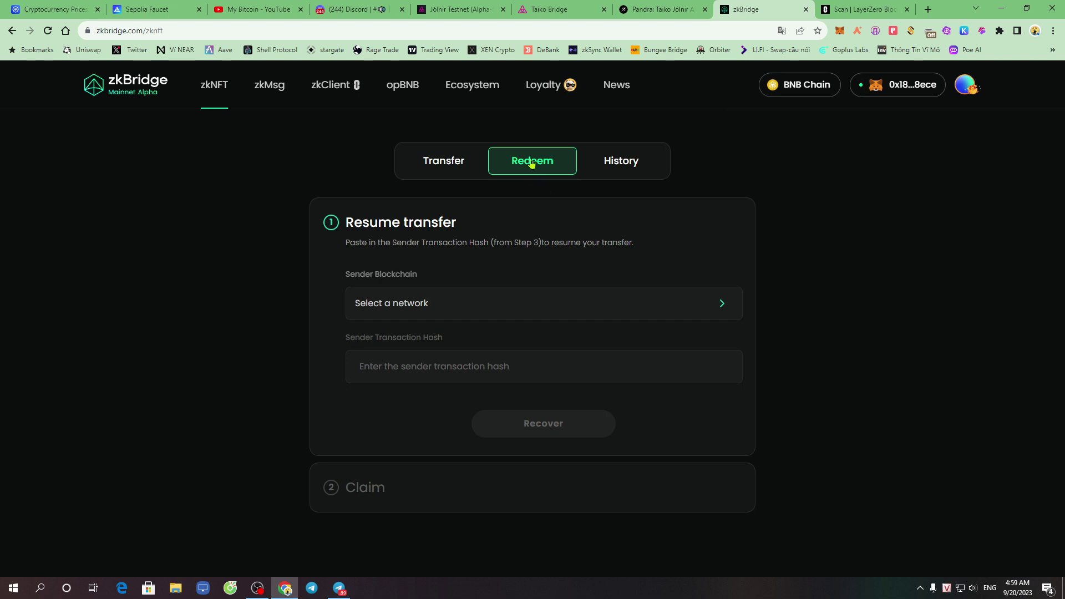
click(405, 308)
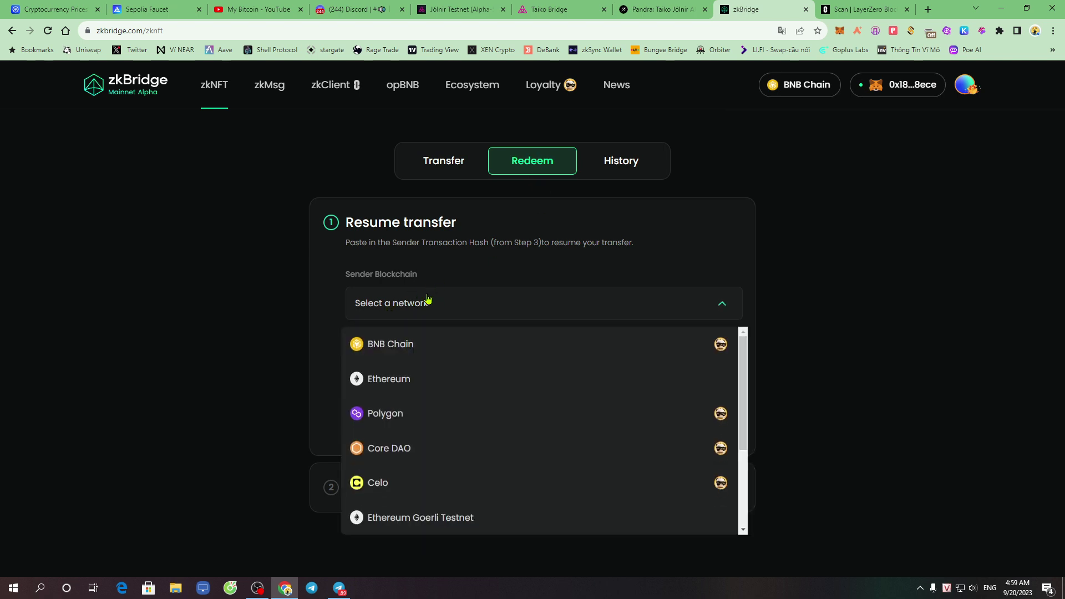
click(404, 351)
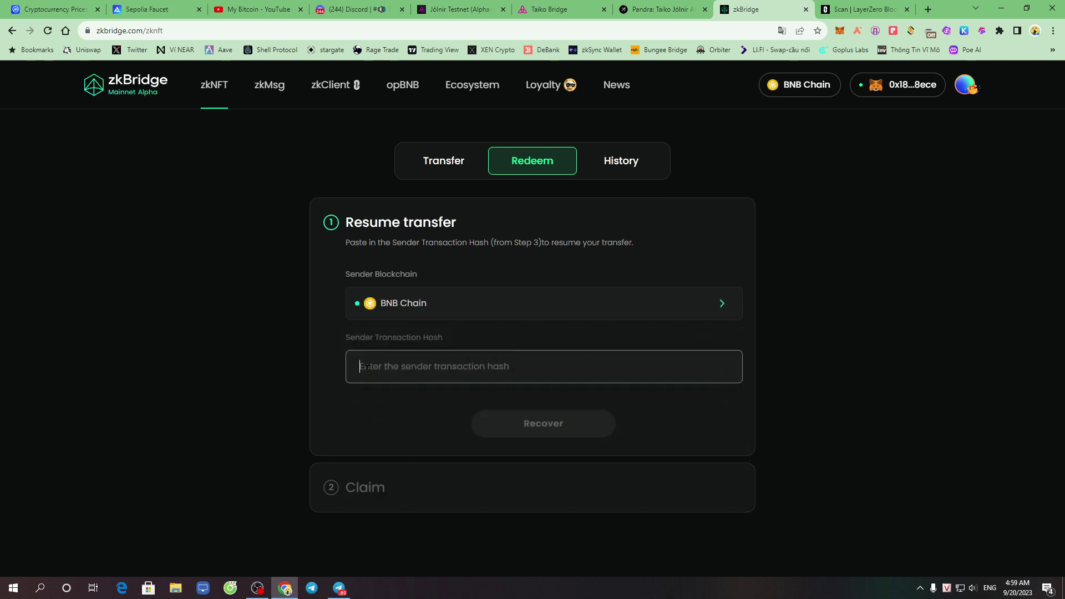
right_click(389, 368)
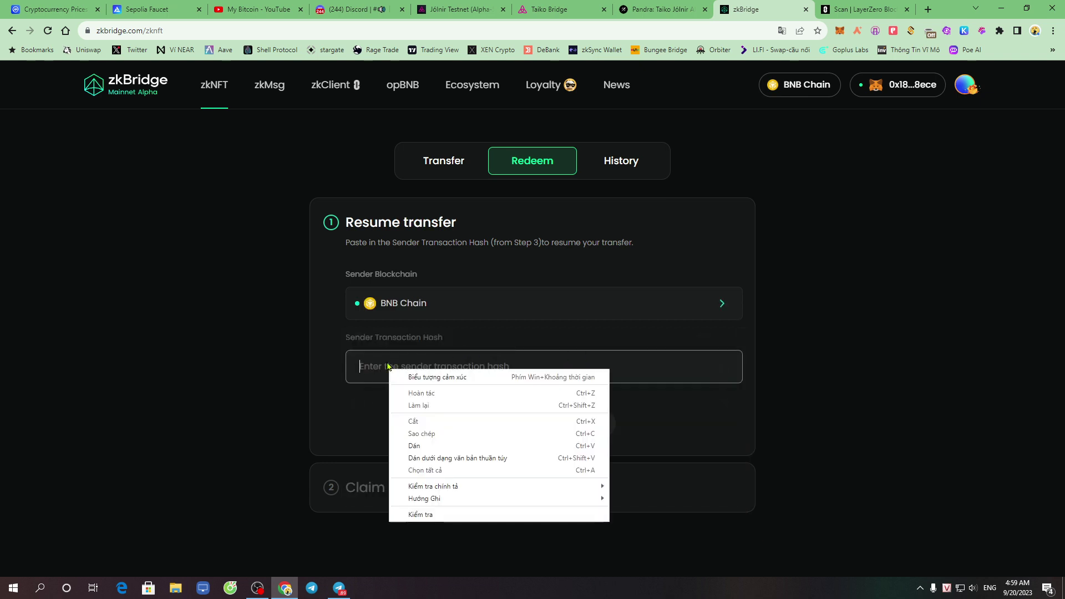
click(436, 446)
click(527, 431)
click(544, 433)
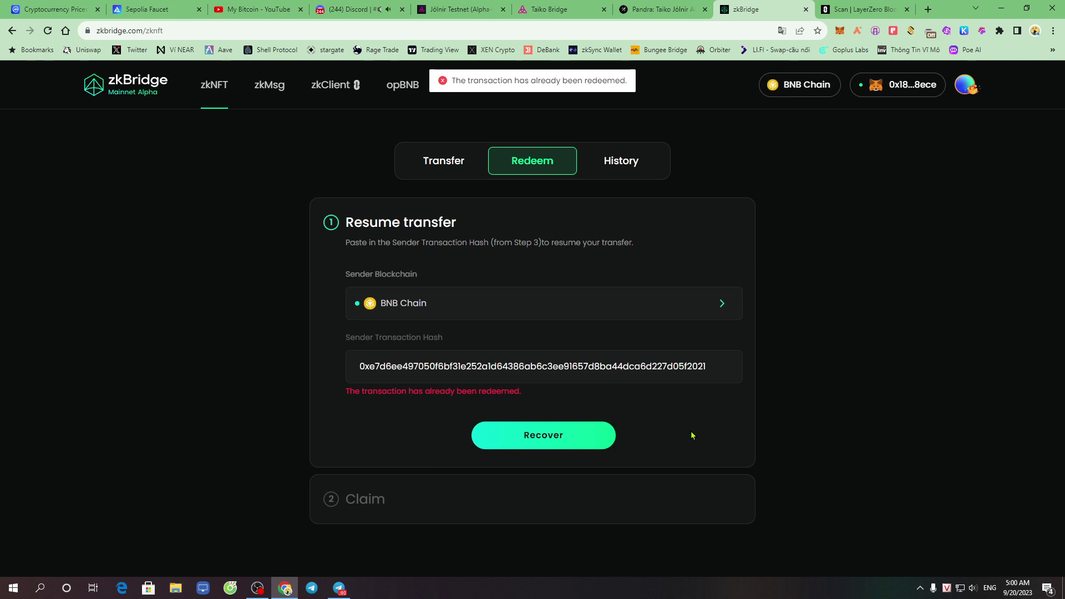
click(545, 436)
- Check the Pandra: EcoGuardian entry's status and receiver transaction hash in the transfer history
click(632, 160)
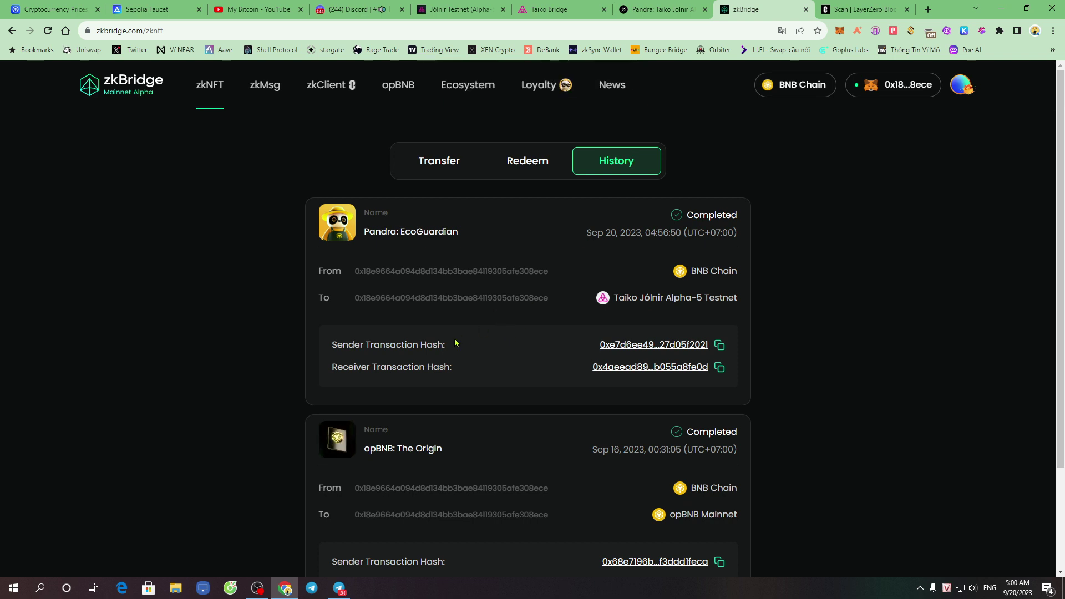
click(524, 176)
click(616, 172)
drag(332, 368, 466, 372)
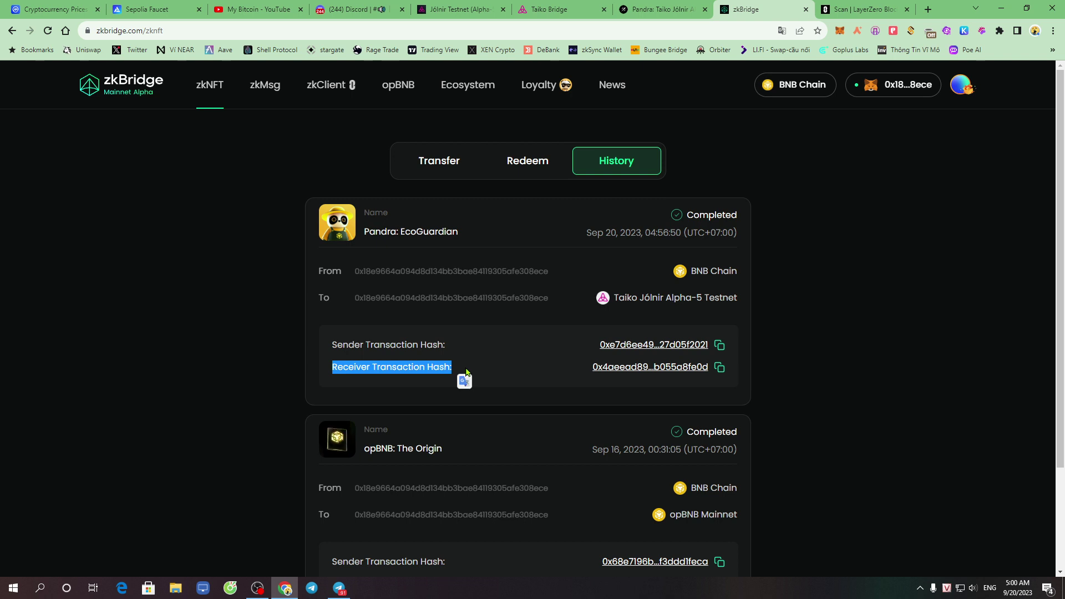
- Copy the EcoGuardian sender transaction hash, switch to LayerZero Scan and search for it
click(719, 345)
click(863, 9)
key(ctrl+v)
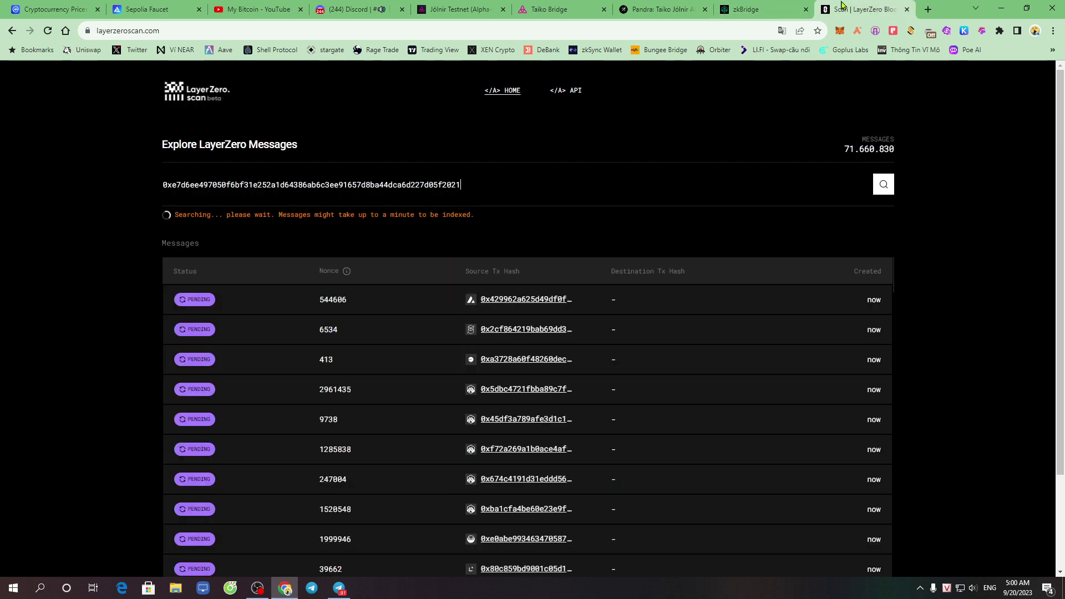
key(Return)
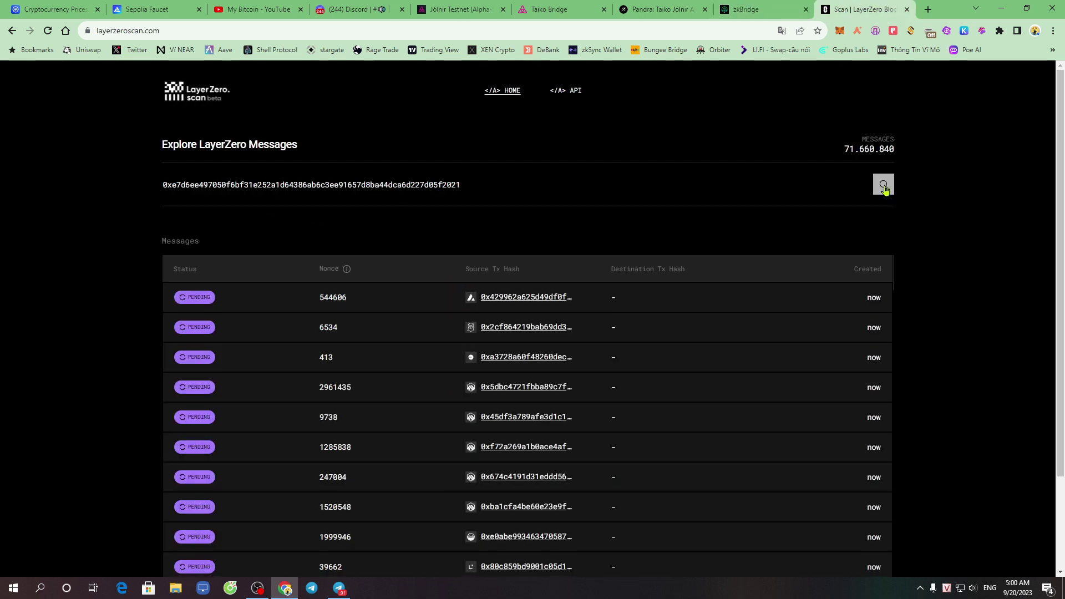
click(884, 186)
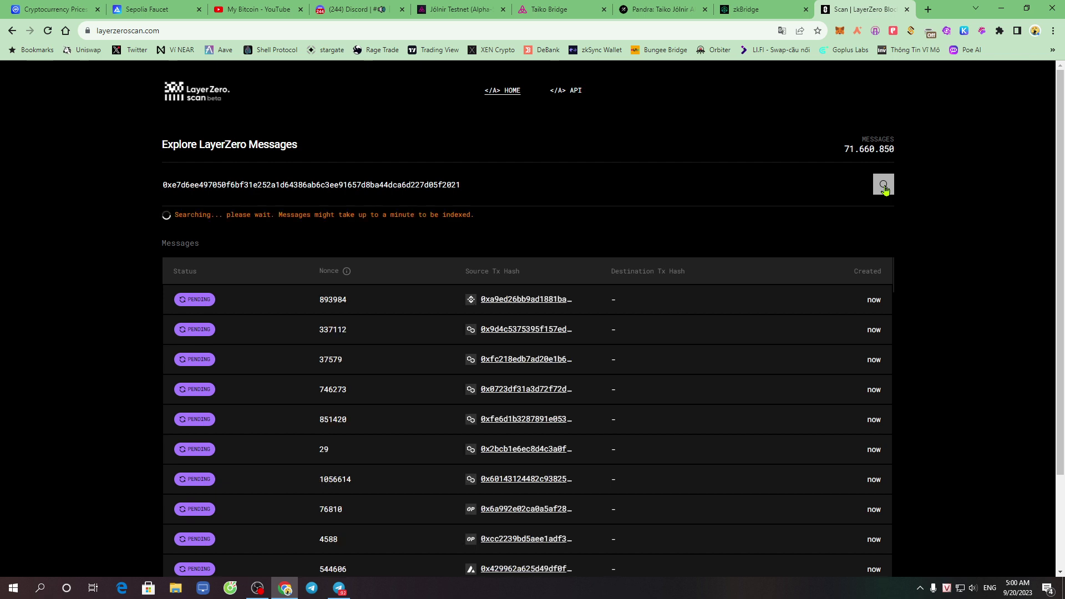
- Re-enter the sender transaction hash in the LayerZero Scan search field and run the search again
double_click(588, 184)
key(ctrl+x)
right_click(511, 185)
click(528, 257)
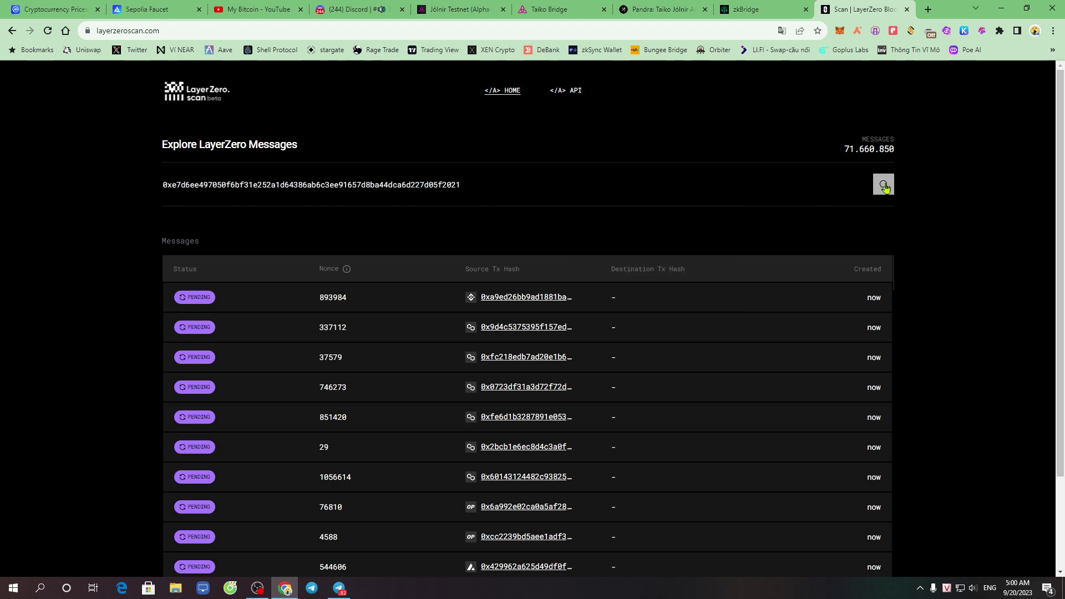
click(884, 185)
click(773, 8)
click(850, 4)
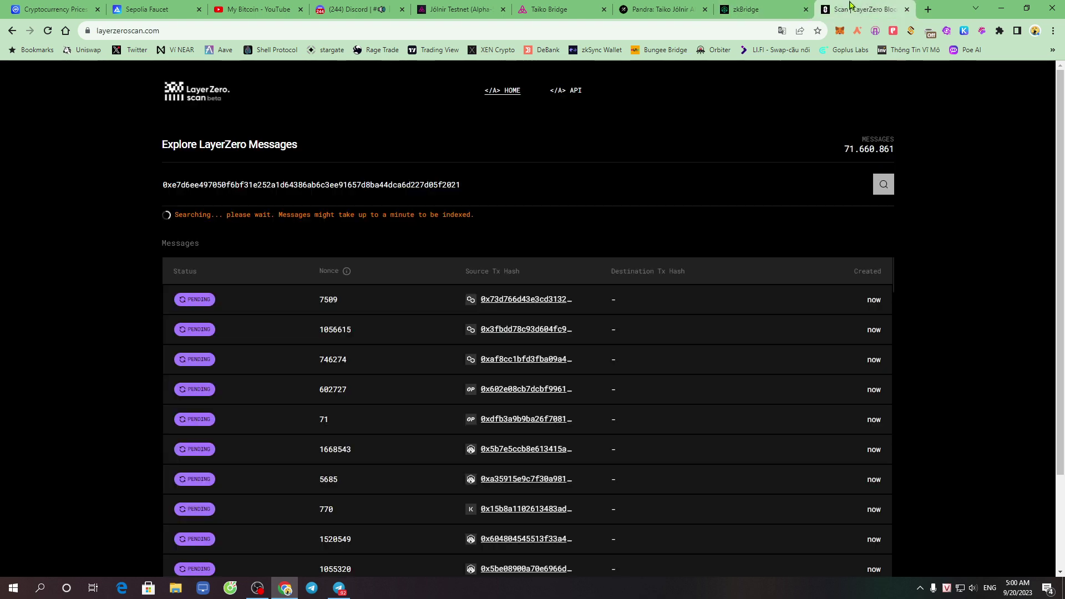
- Return to zkBridge and examine the EcoGuardian receiver transaction hash in the transfer history again
click(765, 9)
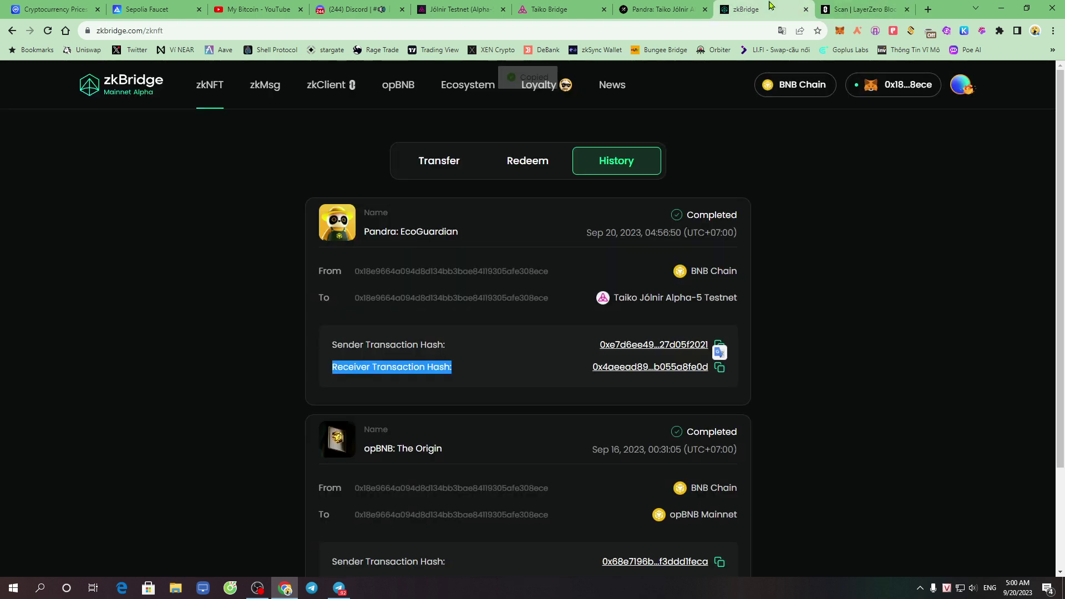
click(439, 169)
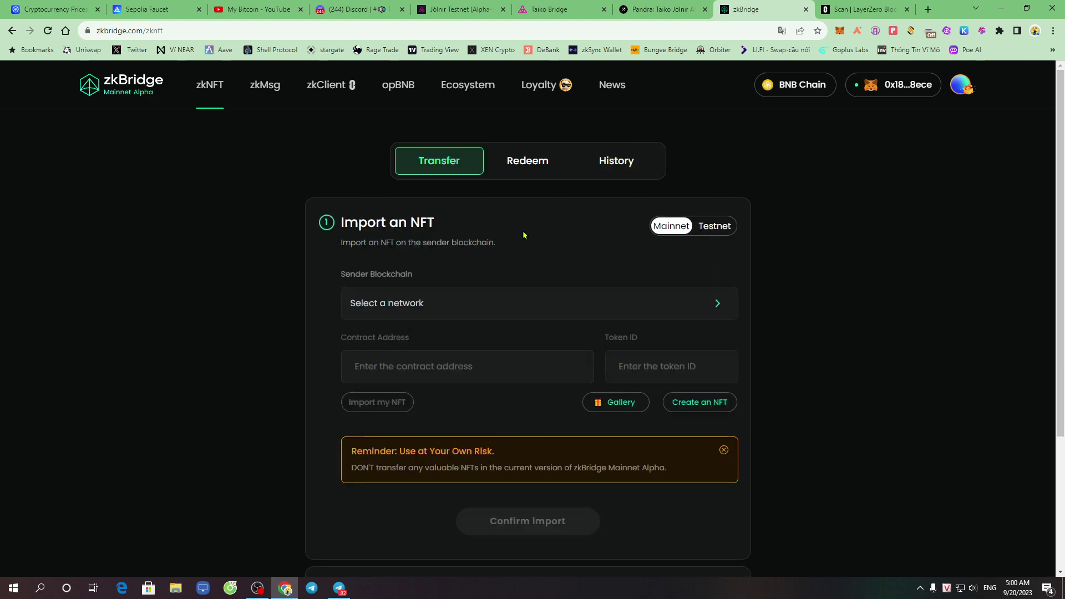
click(606, 165)
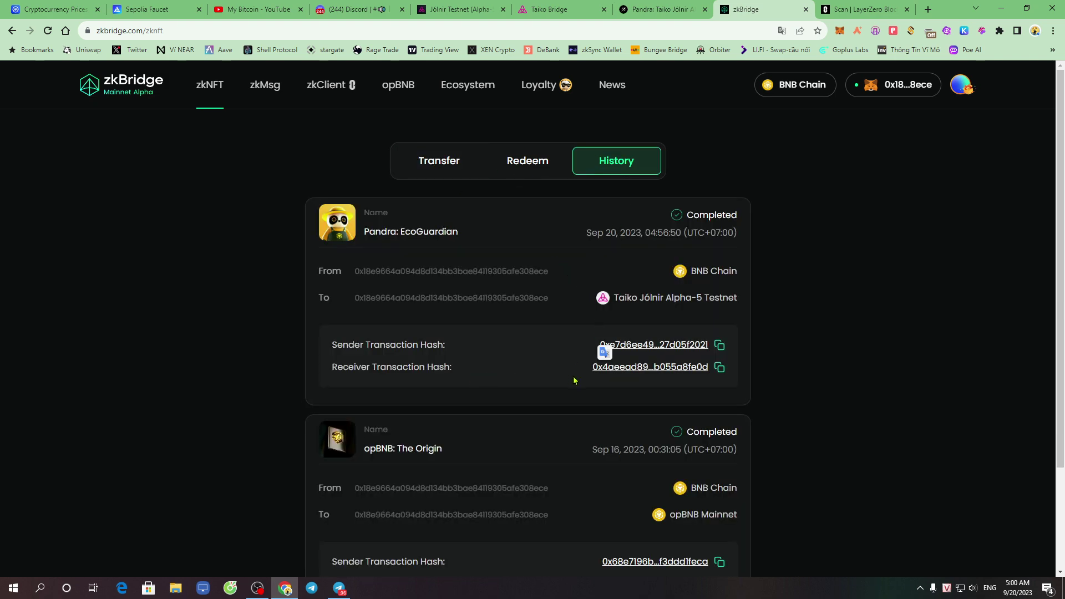
drag(331, 367, 467, 373)
drag(574, 368, 716, 352)
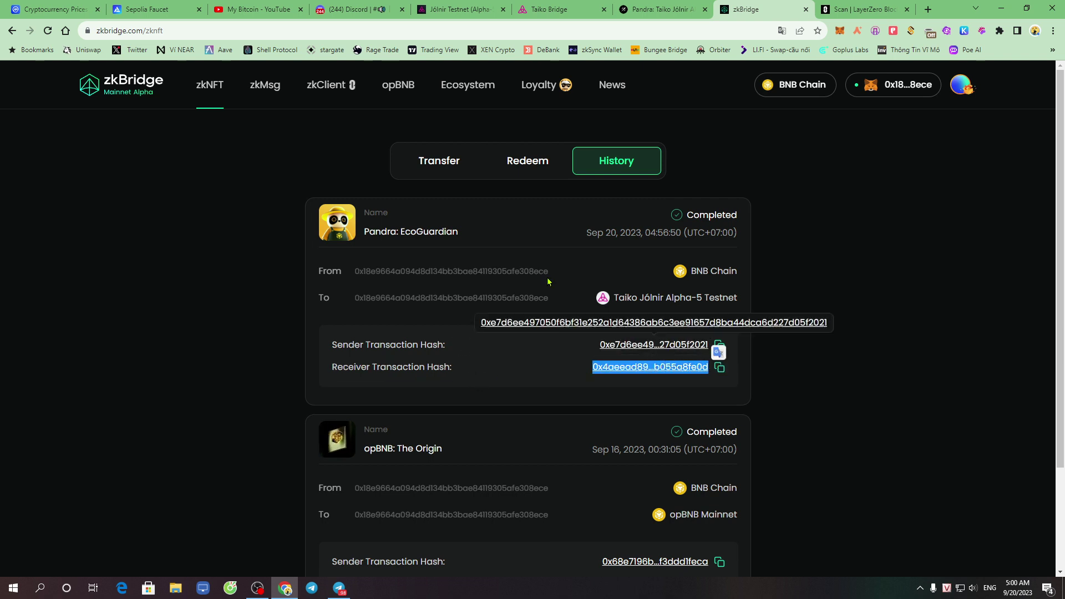
- Switch the NFT import form to Testnet and look through the available sender blockchains
click(444, 169)
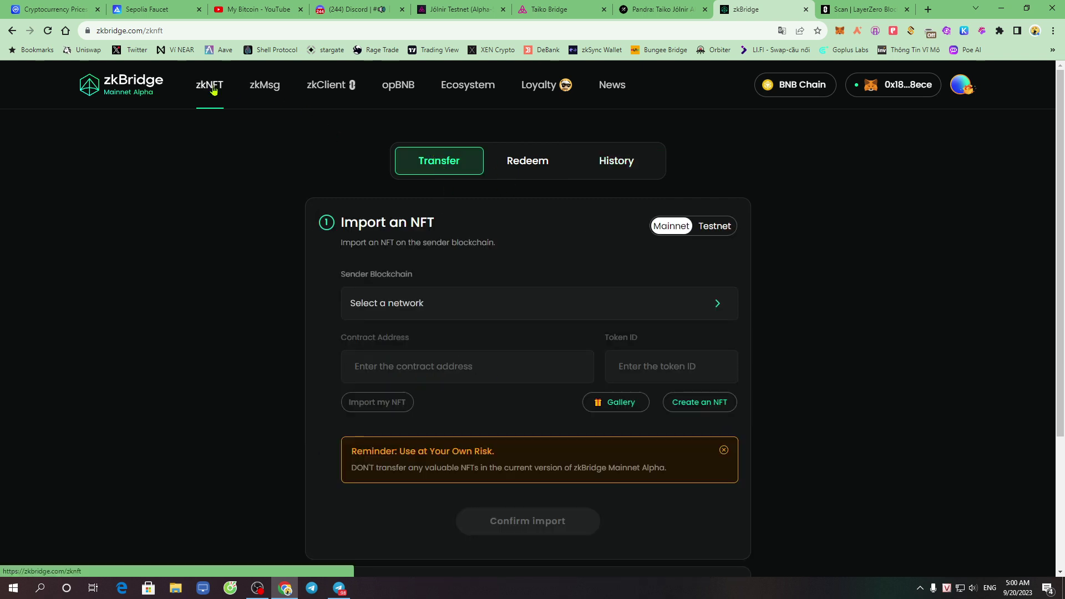
click(716, 229)
click(526, 311)
scroll(506, 418, down, 4)
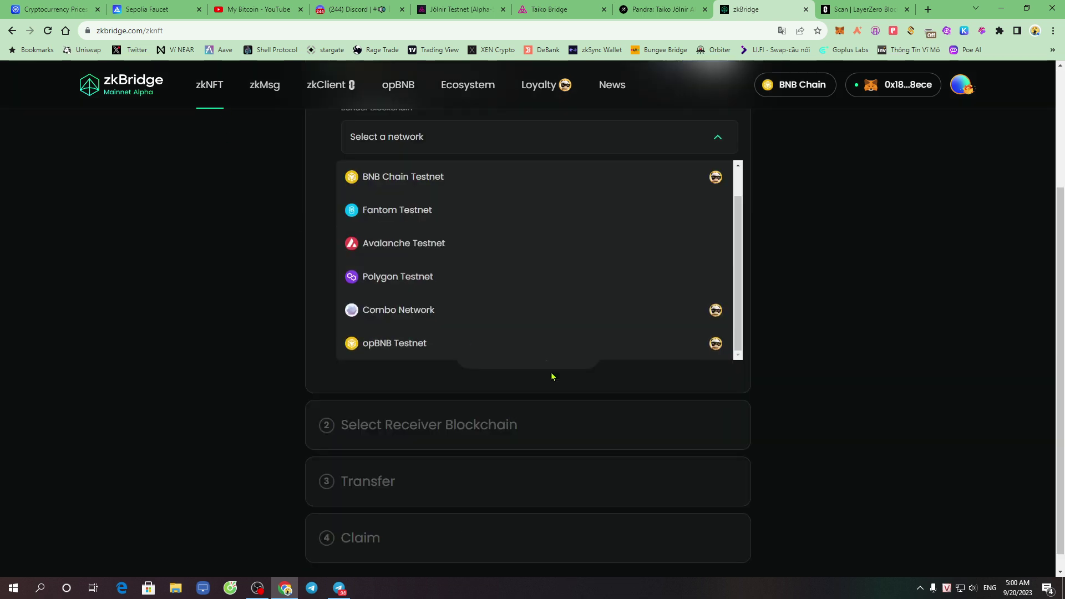
scroll(611, 322, up, 3)
scroll(564, 395, up, 1)
scroll(528, 399, down, 1)
click(797, 340)
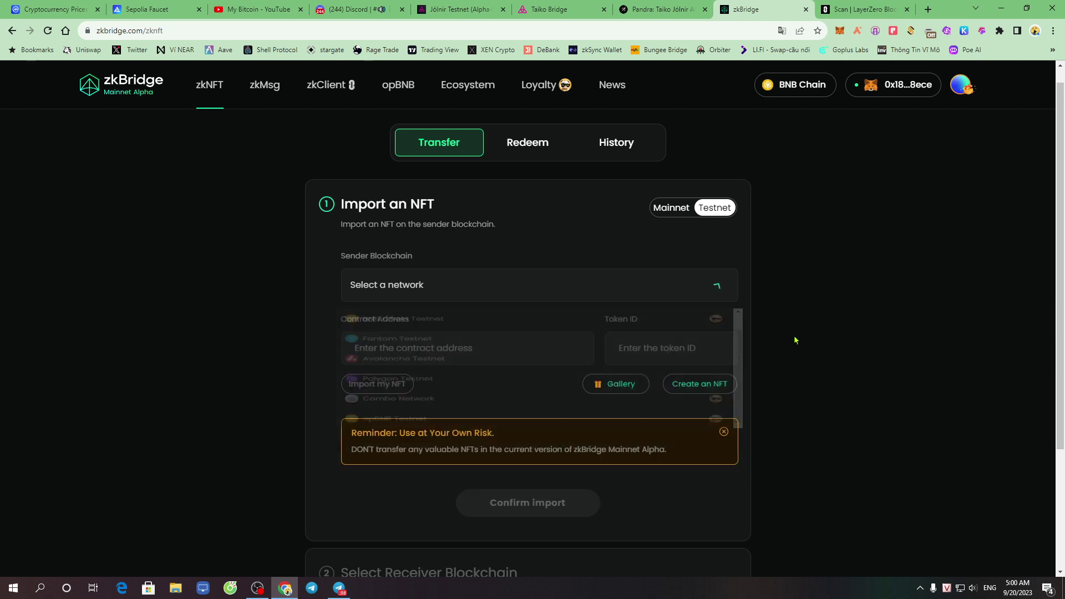
- Set the NFT import form back to Mainnet and look through its sender blockchains
click(670, 211)
click(687, 286)
scroll(550, 416, down, 3)
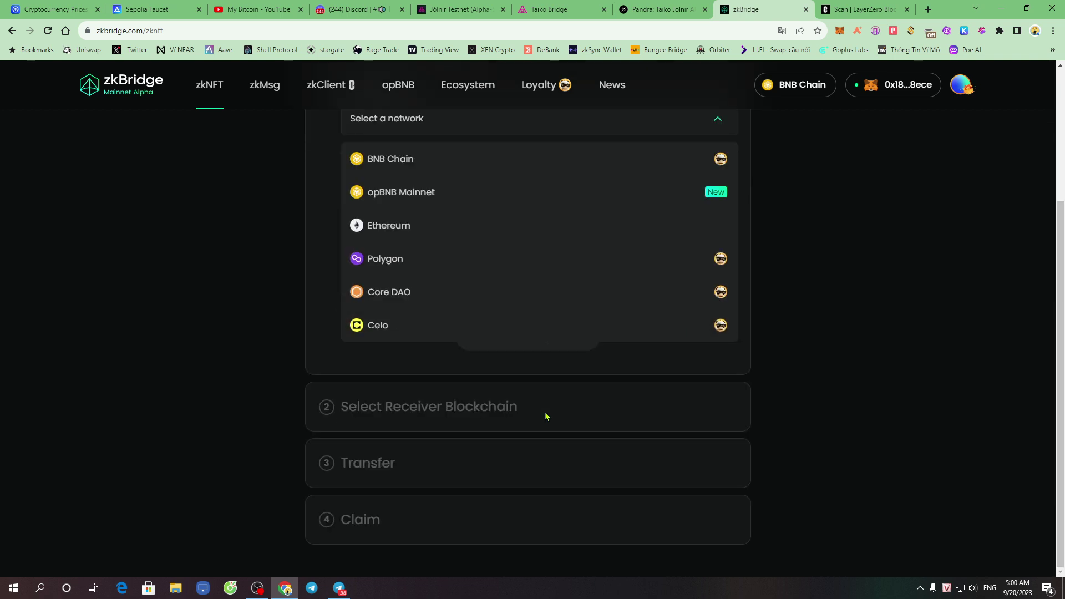
scroll(618, 307, up, 3)
click(835, 290)
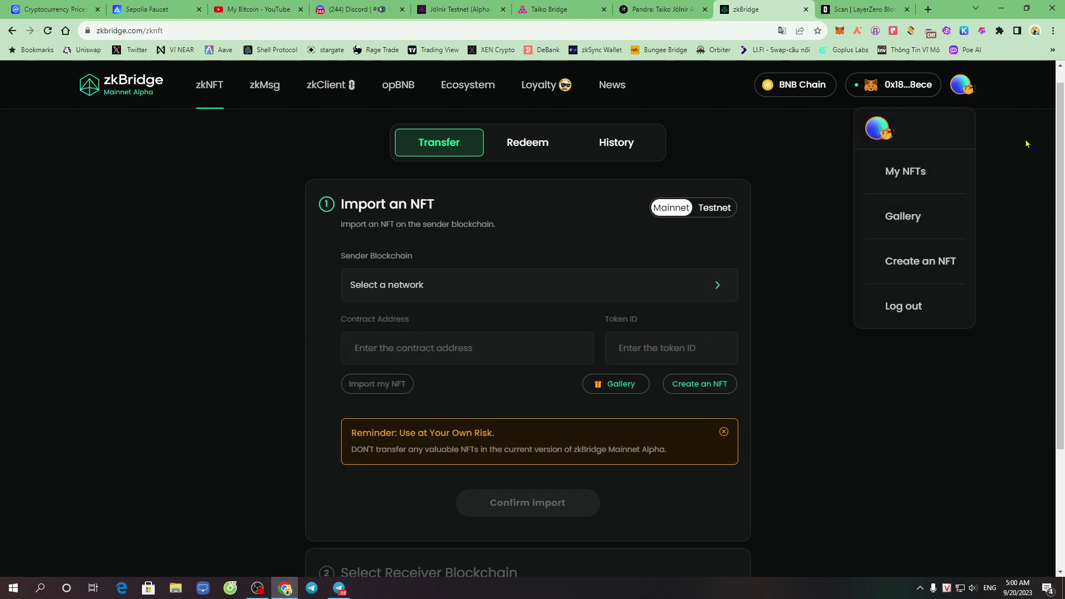
- Open the account's My NFTs page in zkBridge and look for the bridged Pandra: EcoGuardian NFT
mouse_move(959, 90)
click(902, 175)
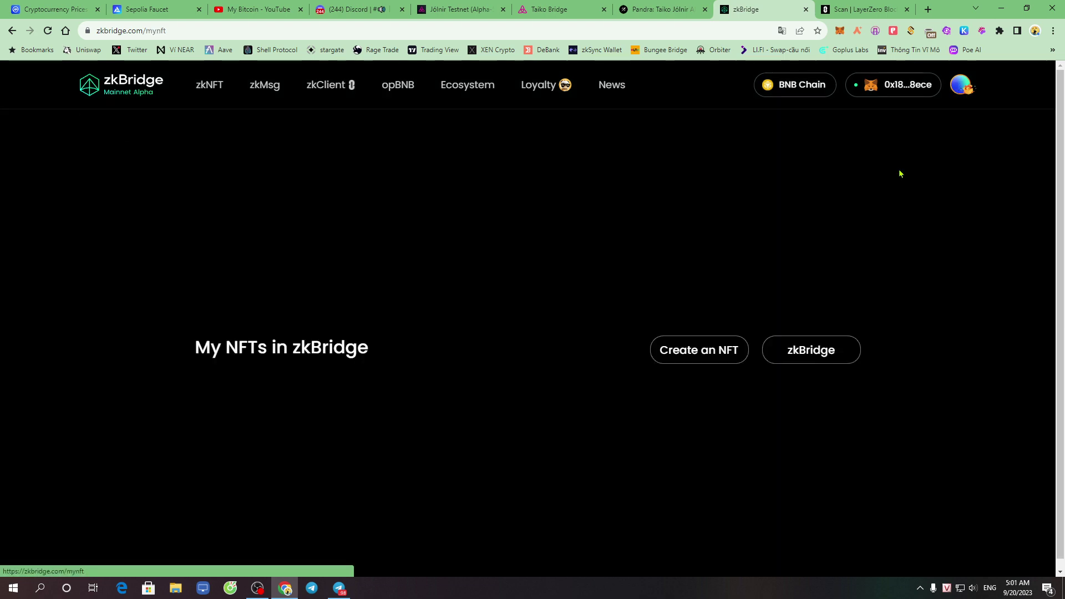
scroll(660, 383, down, 3)
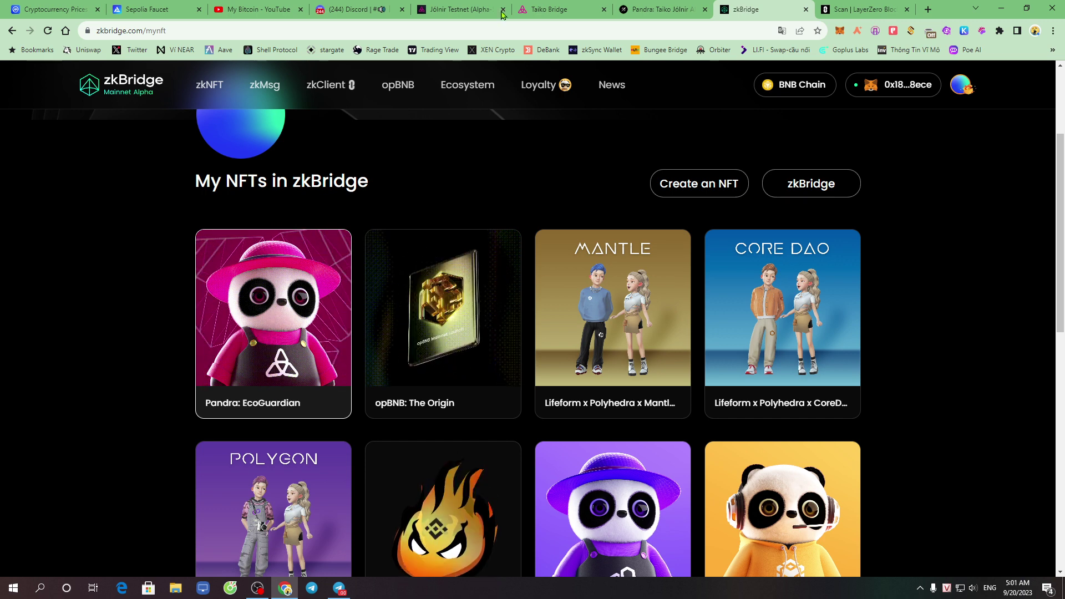
click(553, 6)
click(488, 7)
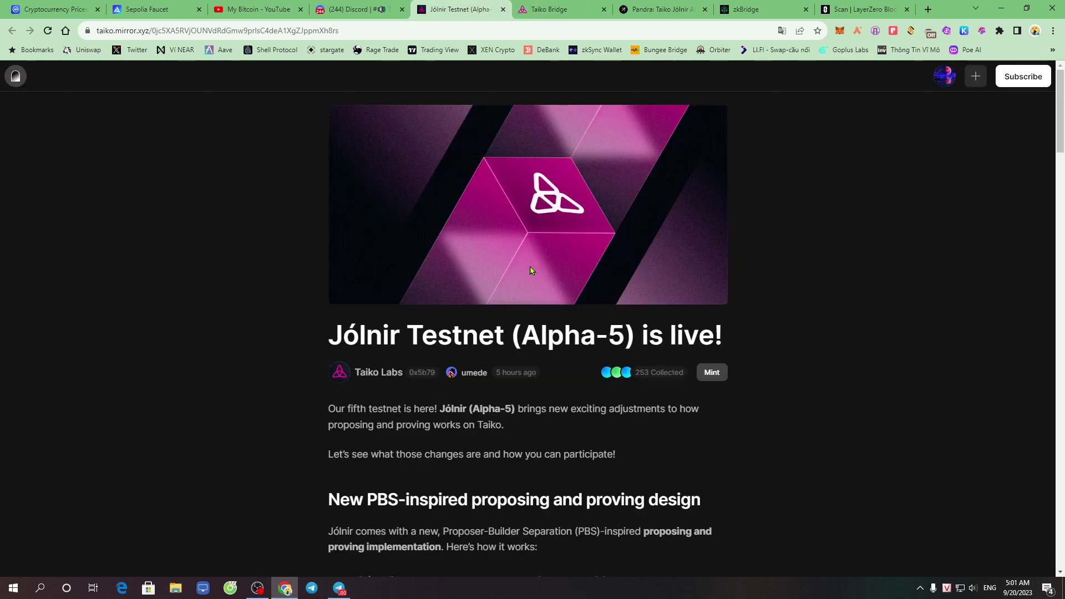
click(863, 9)
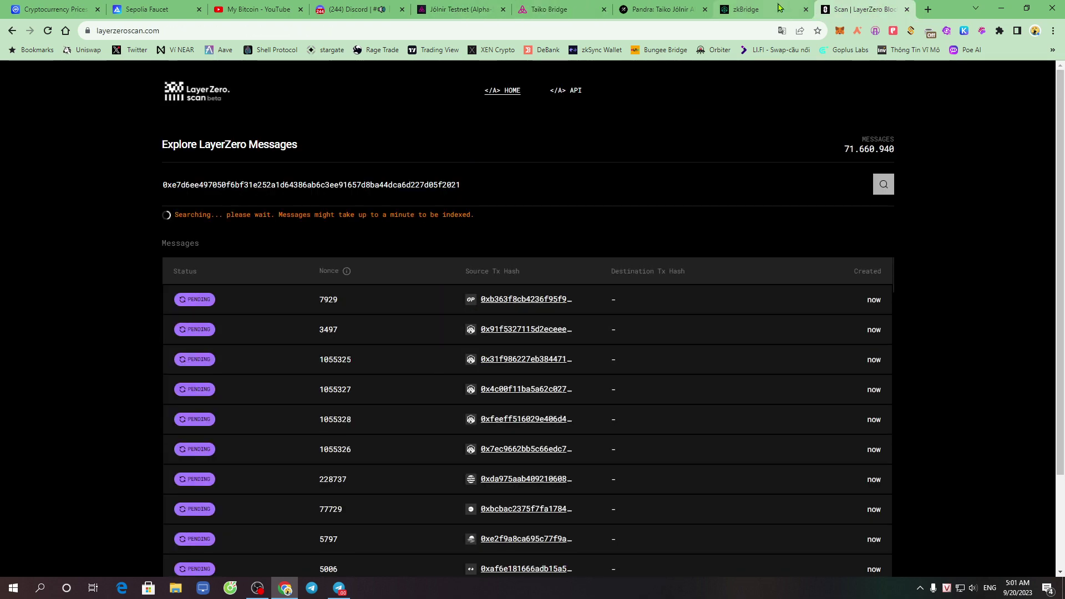
click(760, 9)
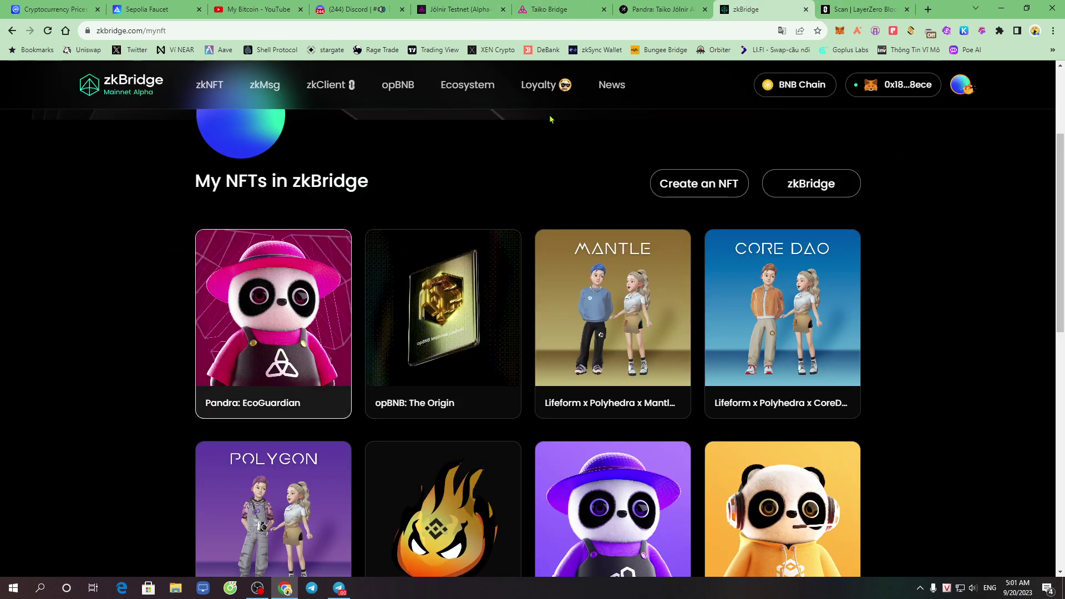
- Return to the Galxe campaign, recheck the Pandra: Taiko Jólnir Alpha-5 Testnet task and reread its cross-chain transfer requirement
click(661, 9)
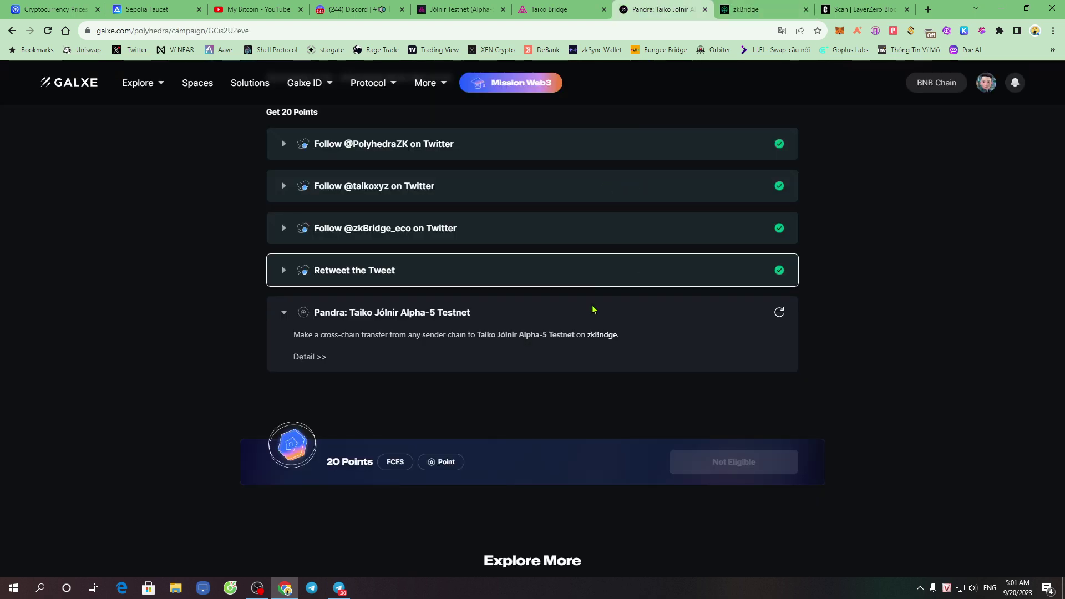
click(780, 314)
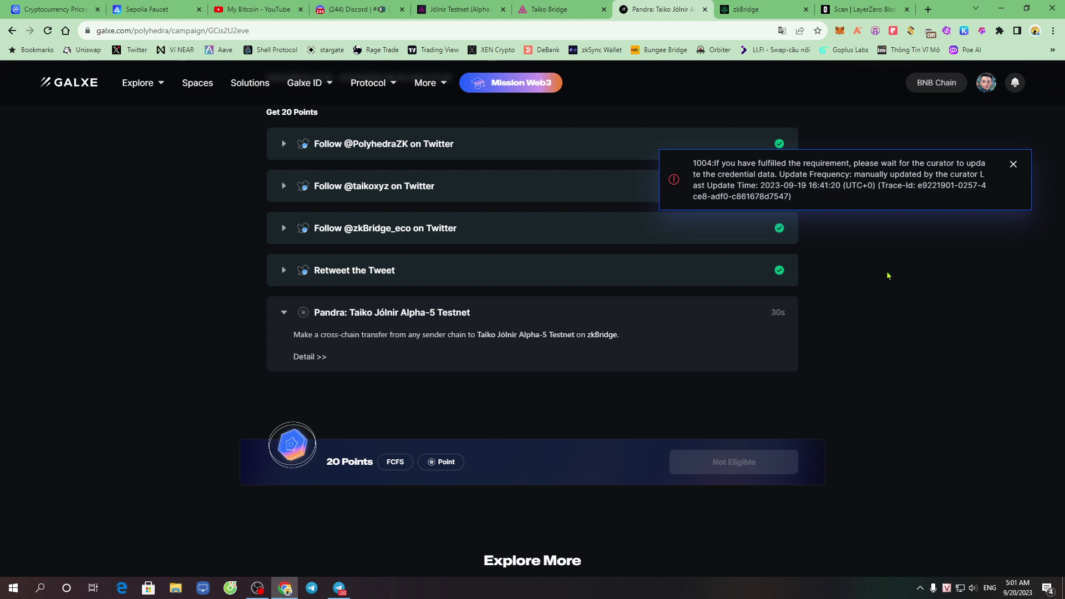
drag(292, 335, 649, 335)
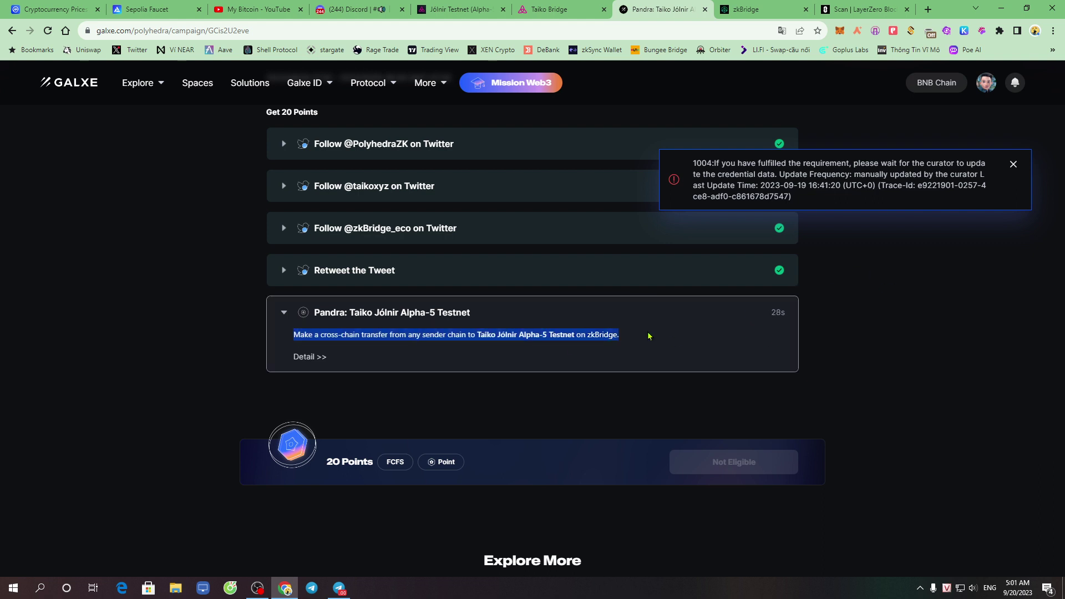
click(904, 325)
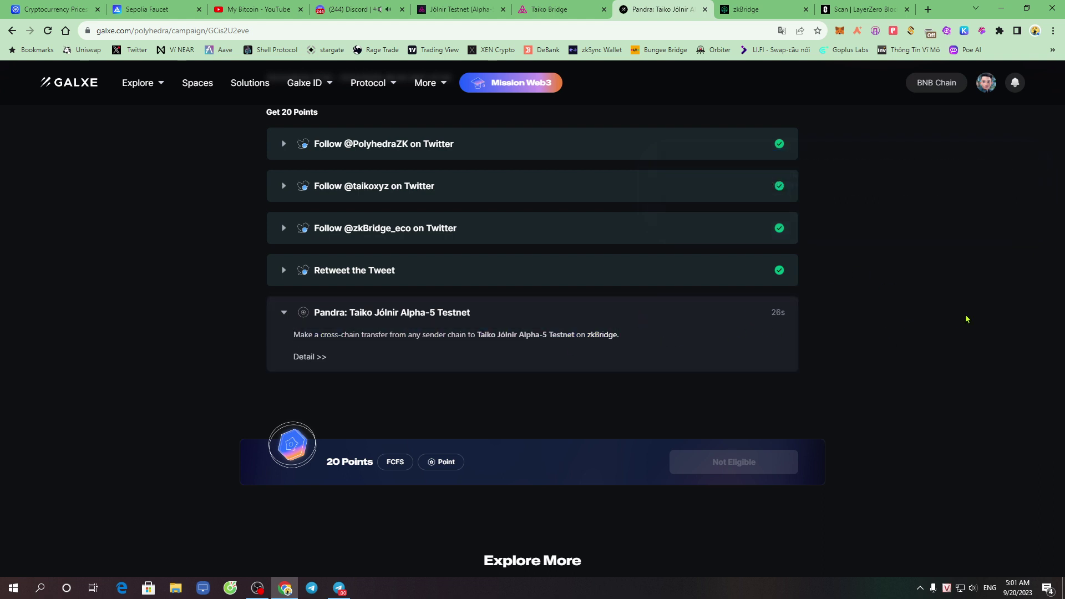
click(382, 33)
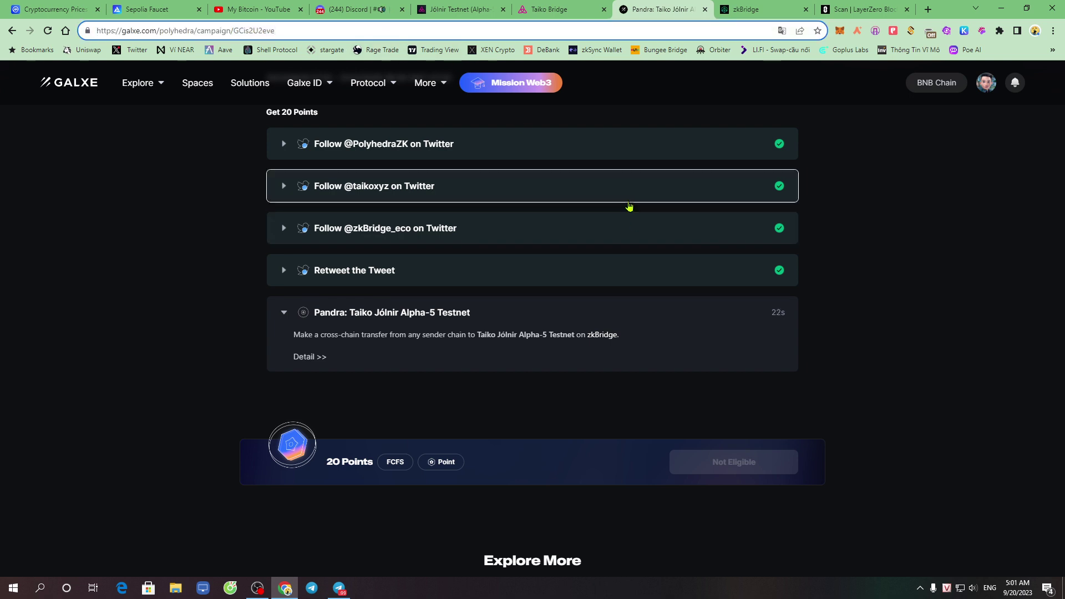
scroll(716, 315, up, 3)
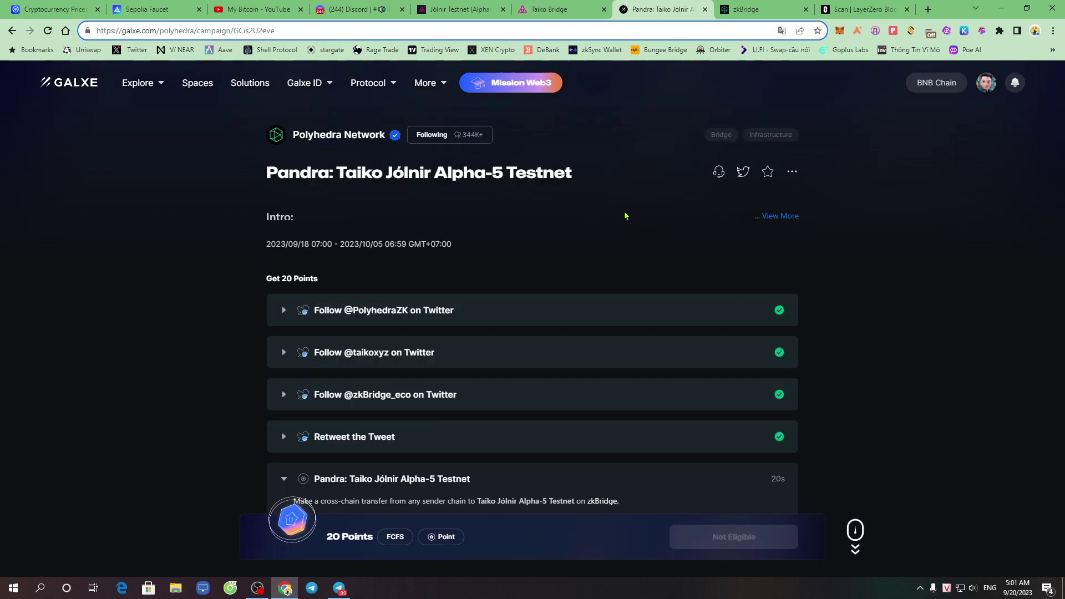
scroll(627, 221, down, 3)
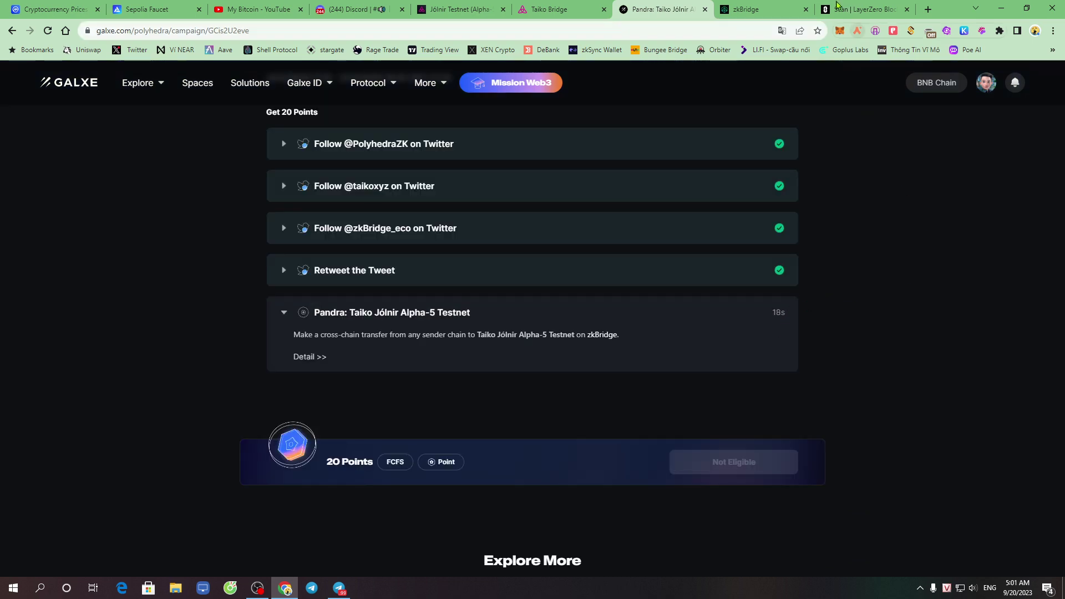
- Switch to the Taiko Bridge page and change the wallet's network to Jolnir, approving the switch in MetaMask
click(759, 5)
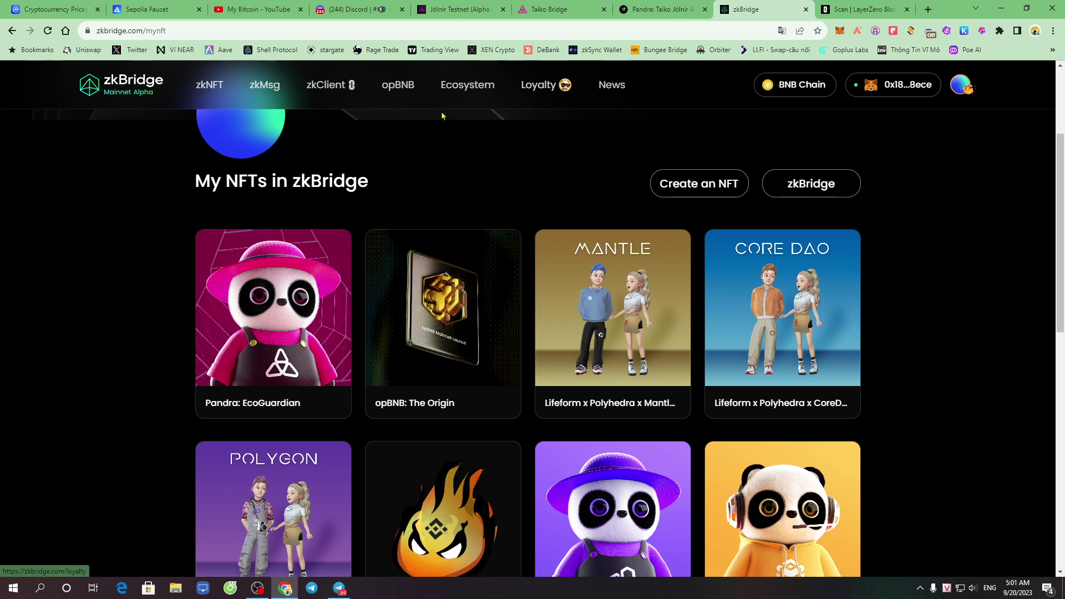
click(555, 8)
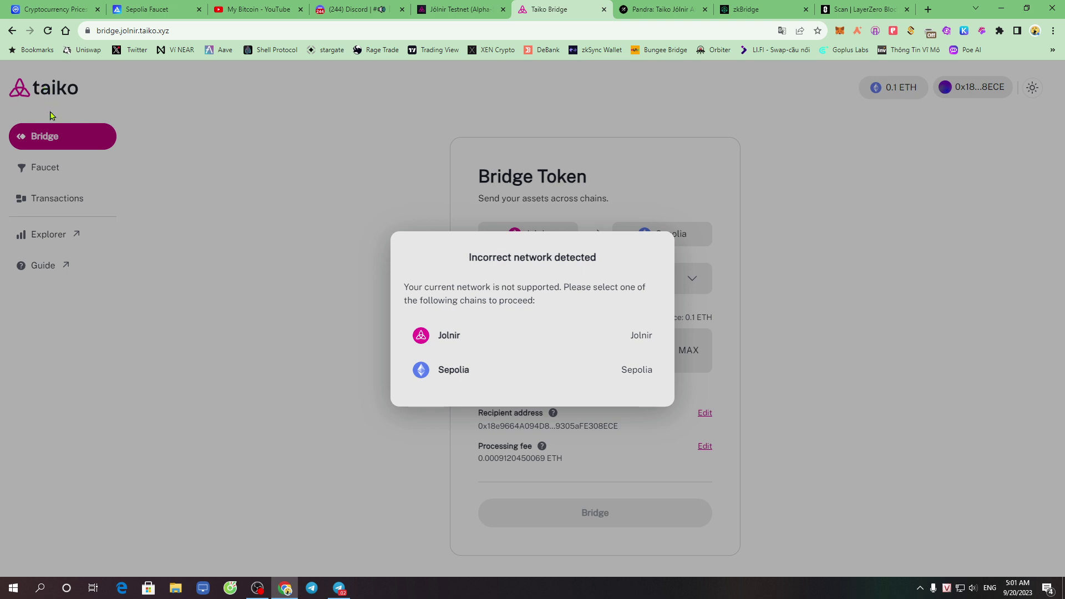
click(482, 345)
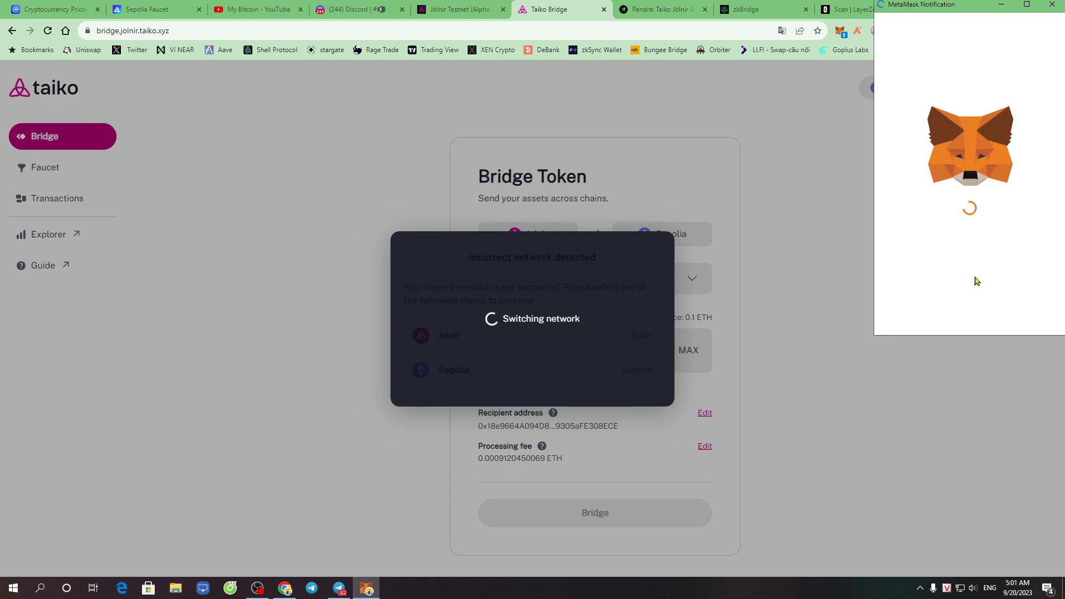
click(1010, 314)
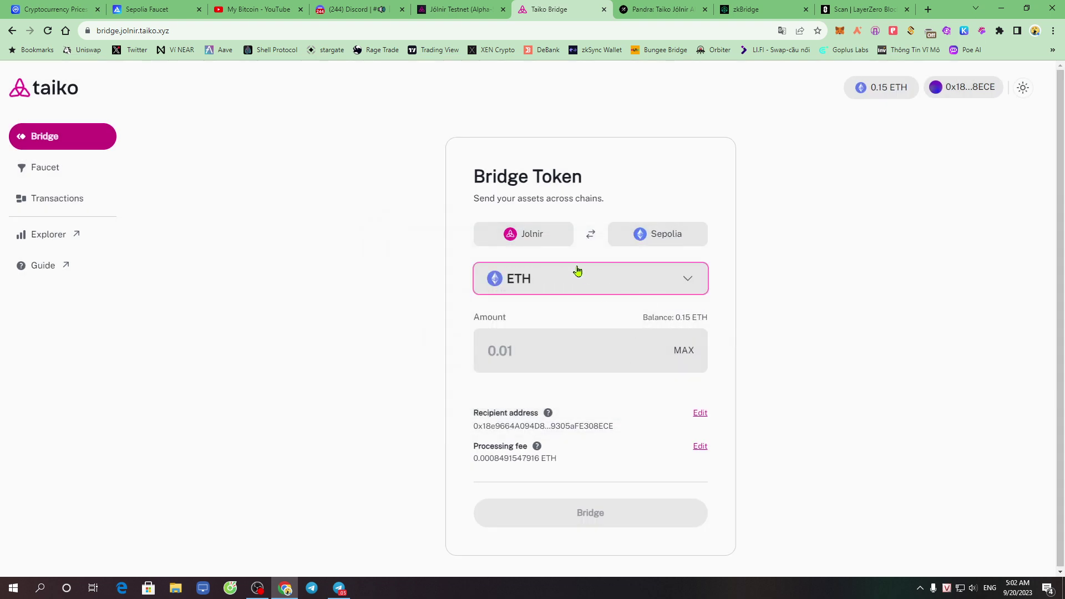
- Look through the tokens available for bridging from Jolnir to Sepolia and check the bridge's transaction history
click(594, 362)
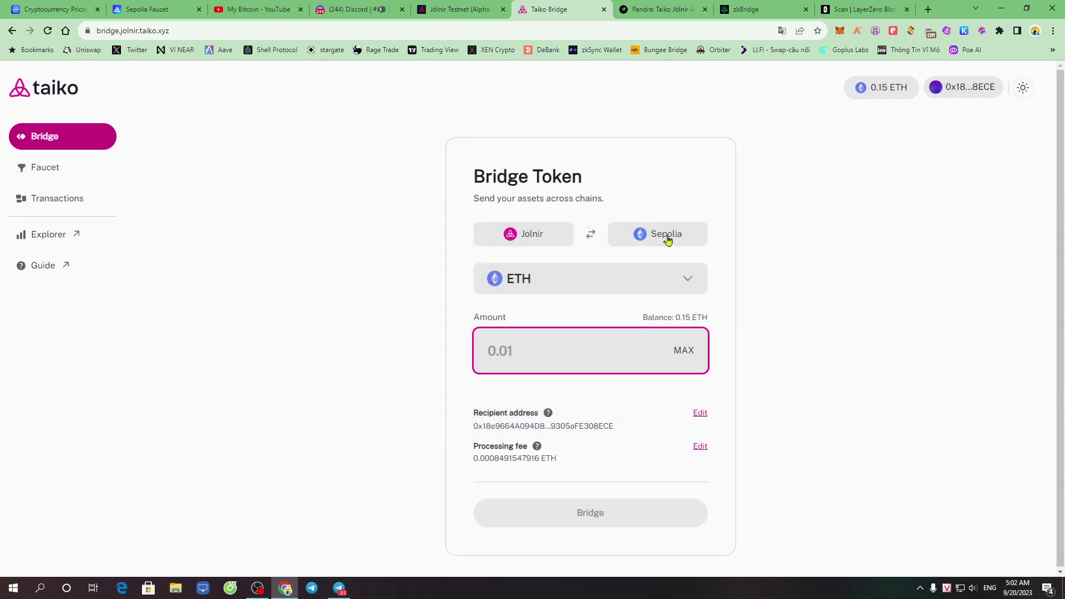
click(686, 285)
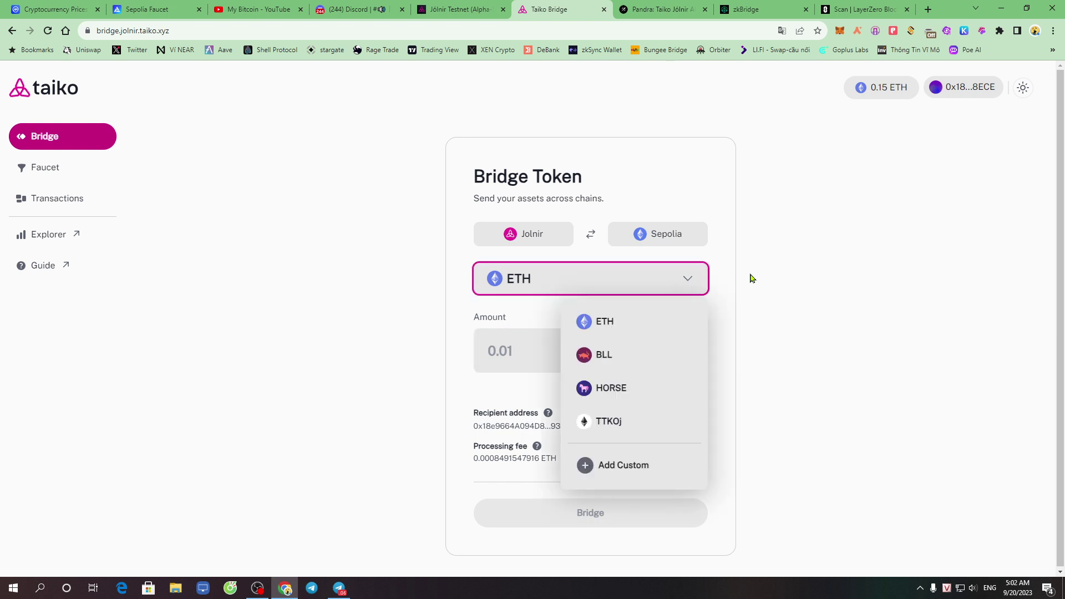
click(796, 272)
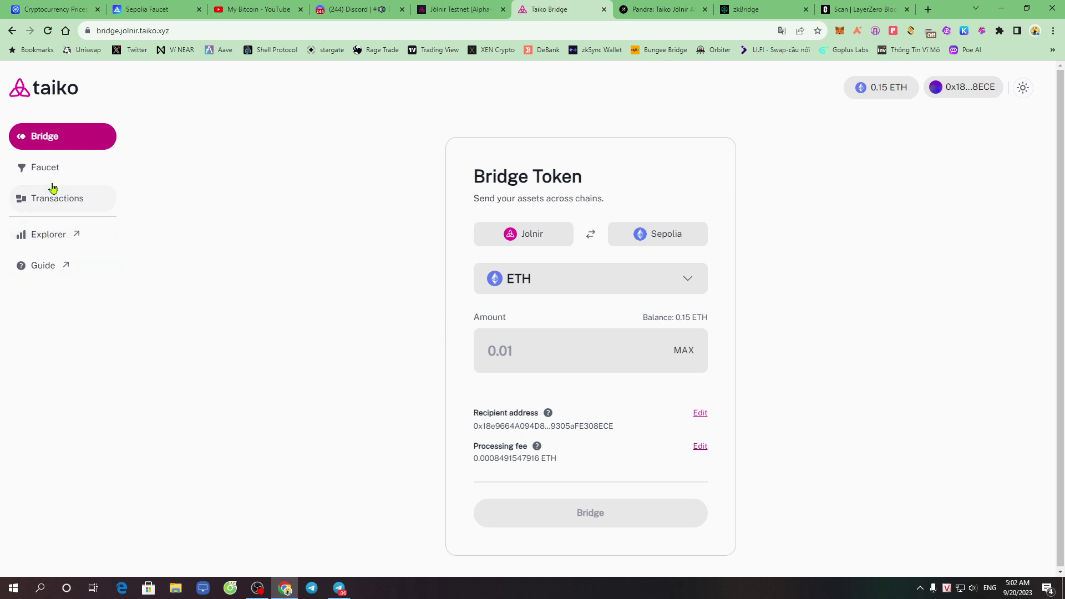
click(63, 203)
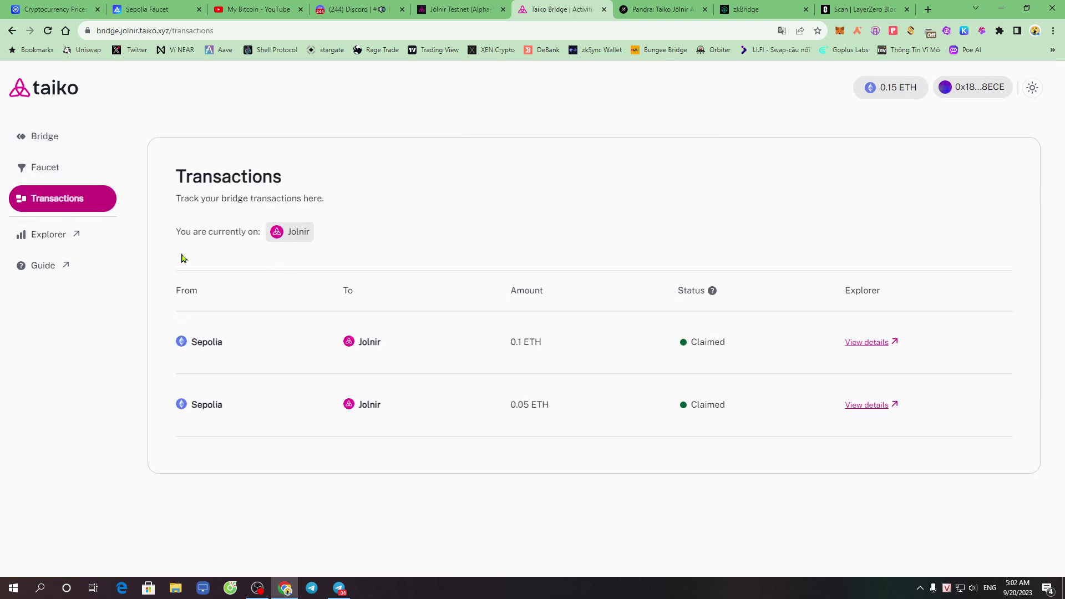
- Open the Taiko Jolnir L2 explorer and examine its daily transactions chart, latest blocks and latest transactions
click(75, 238)
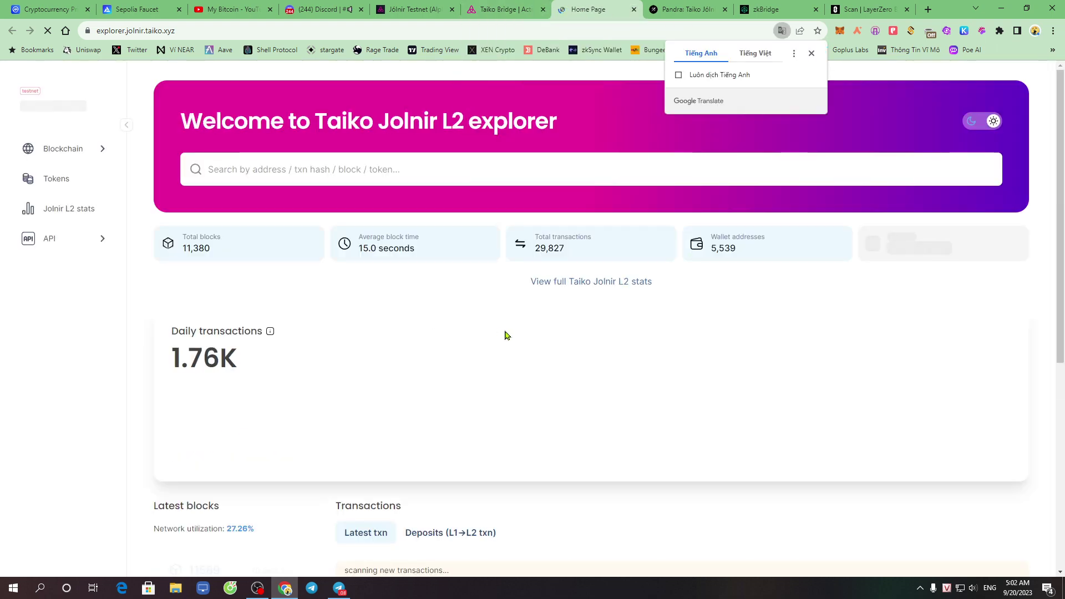
scroll(505, 335, down, 6)
scroll(505, 336, up, 3)
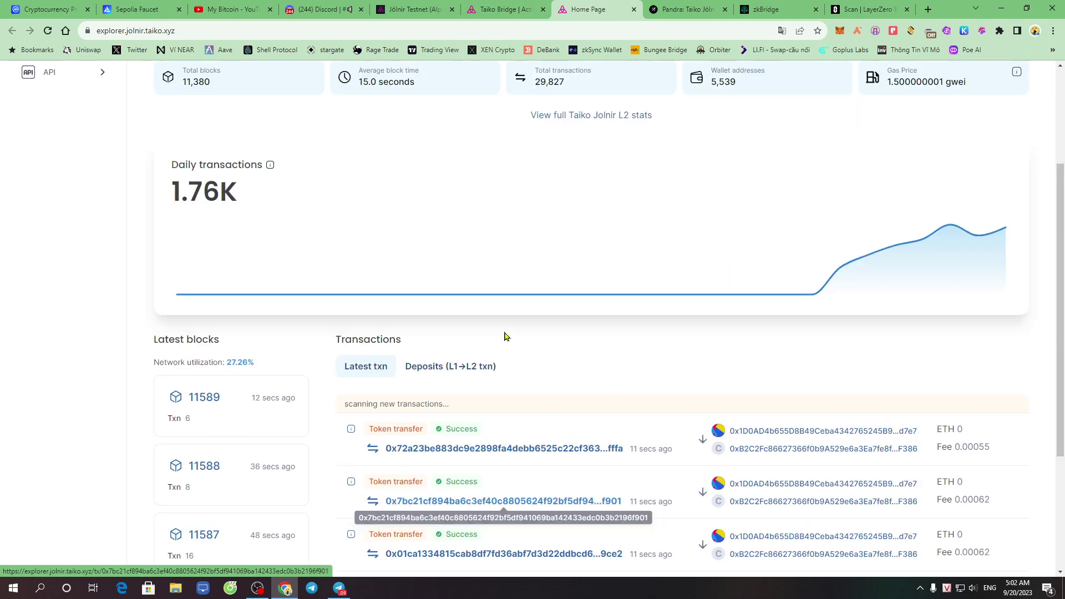
drag(248, 198, 161, 192)
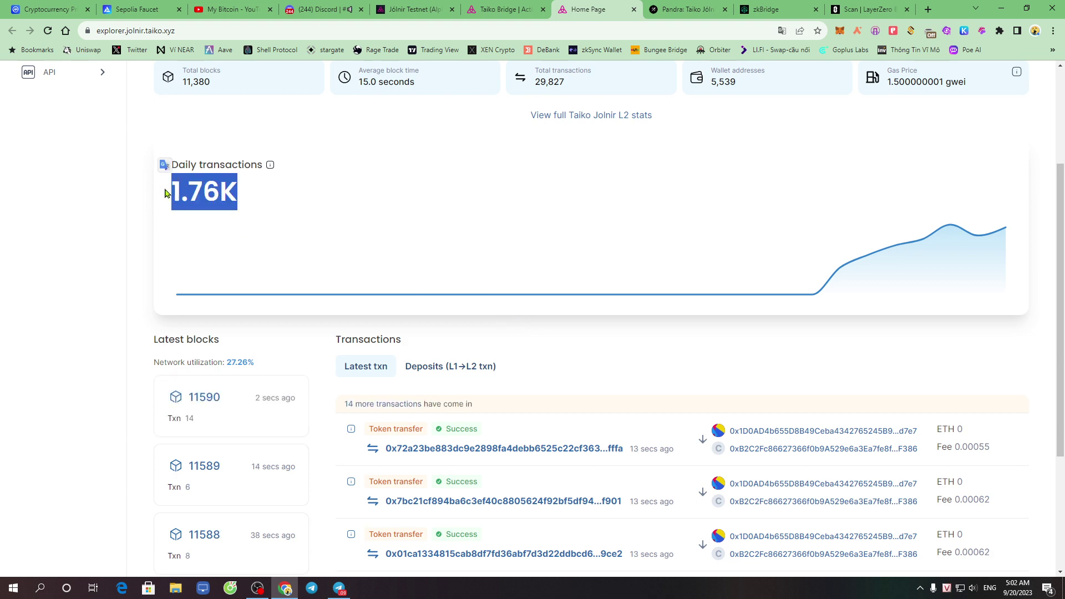
scroll(583, 279, down, 3)
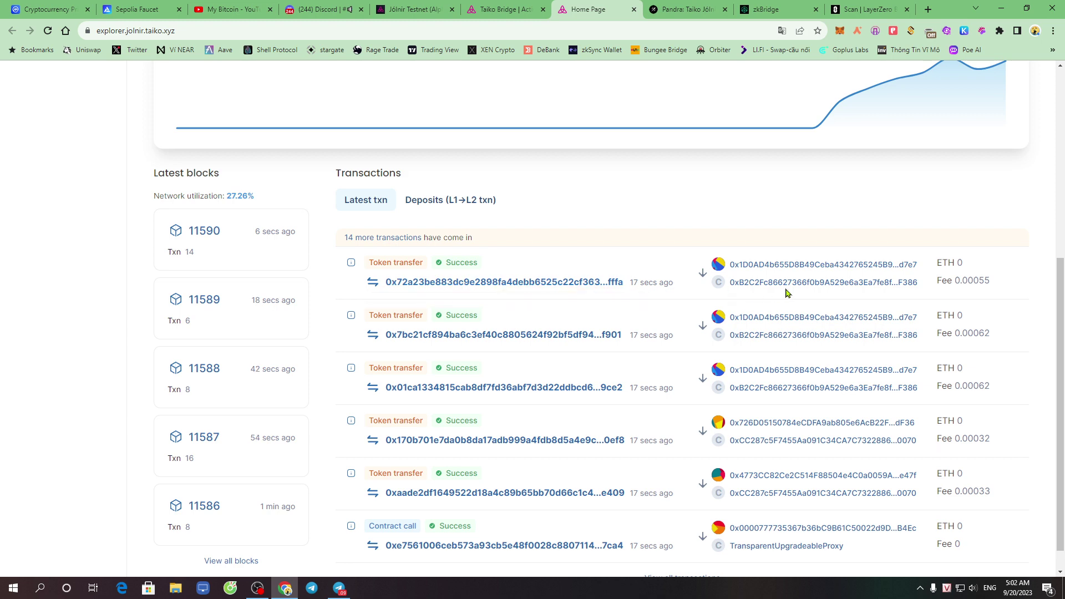
scroll(753, 303, down, 1)
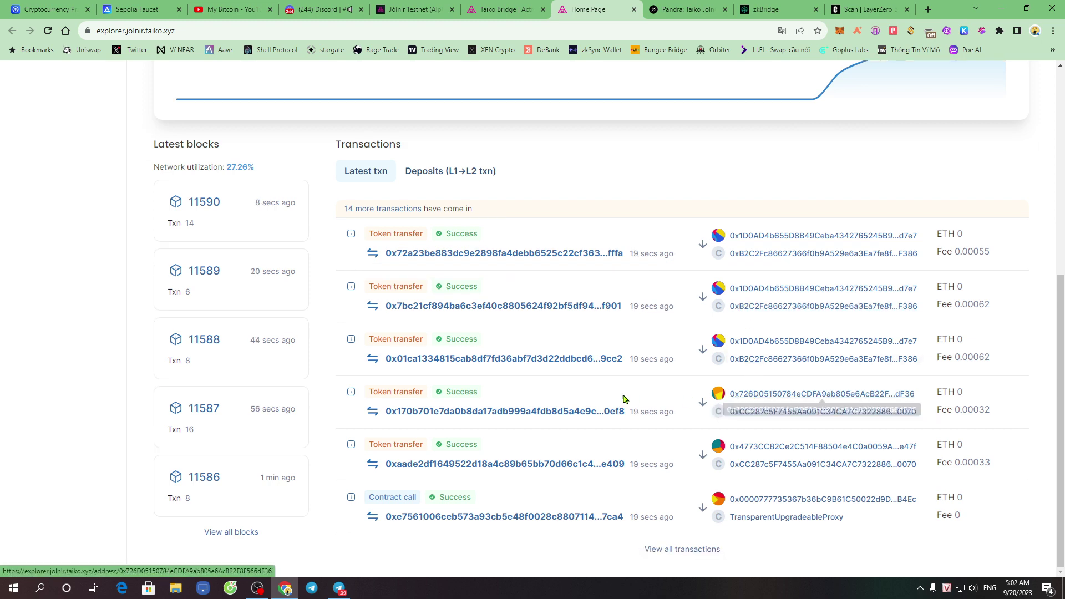
scroll(506, 386, up, 6)
- From the Taiko Bridge guide, go to the Swap tokens guide and open its Swap dapp
click(502, 9)
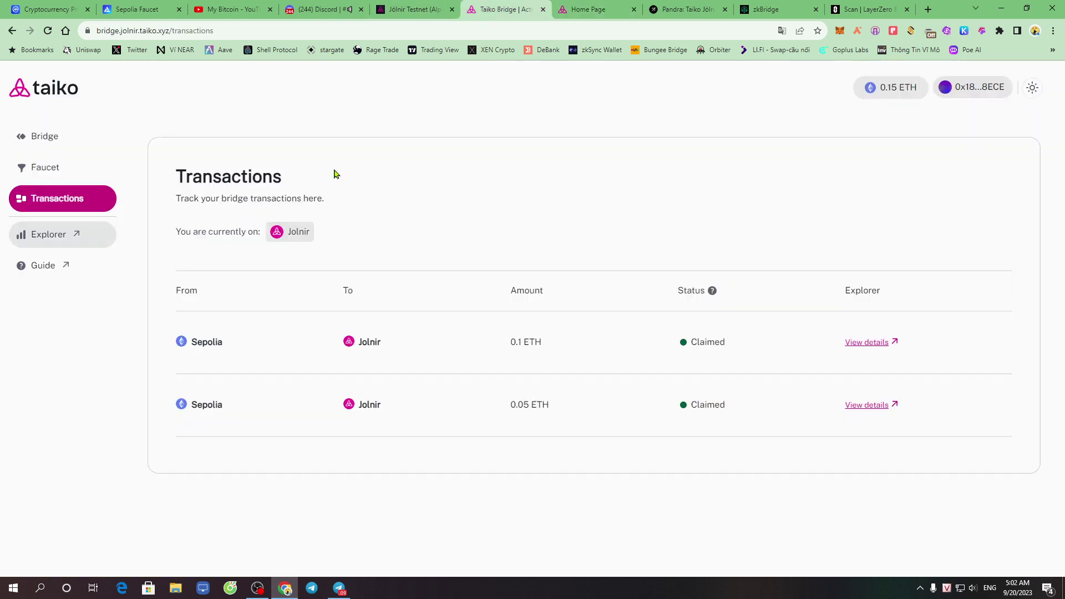
click(65, 265)
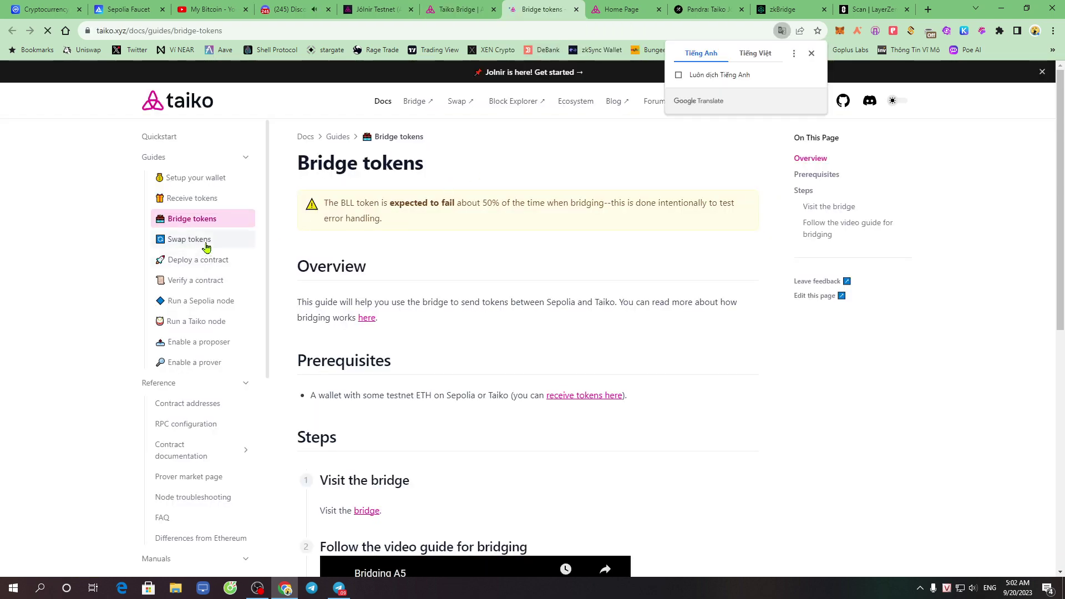
click(206, 245)
scroll(647, 352, down, 3)
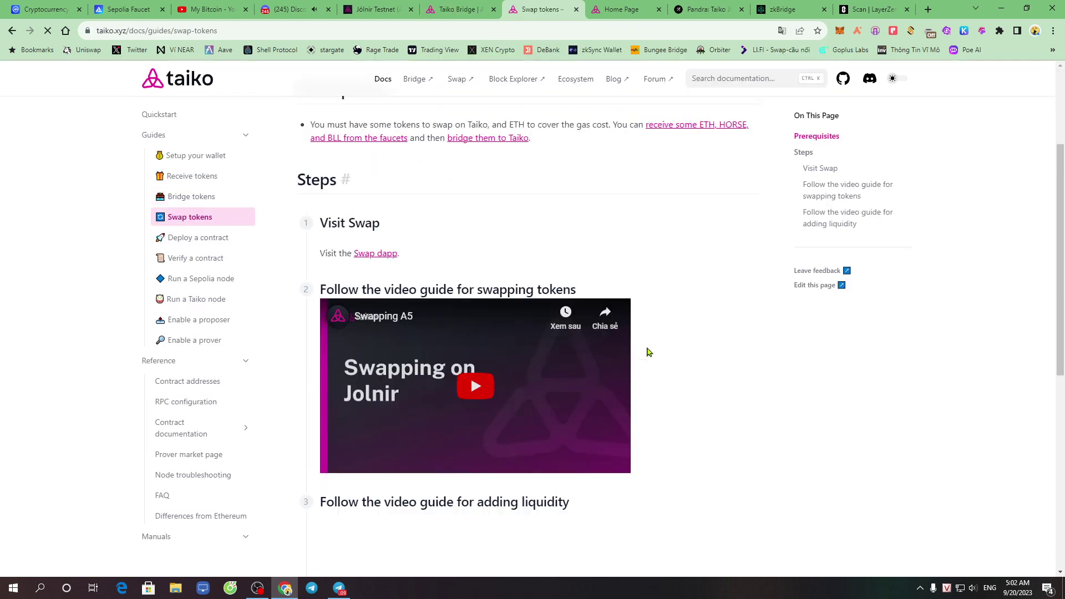
click(370, 254)
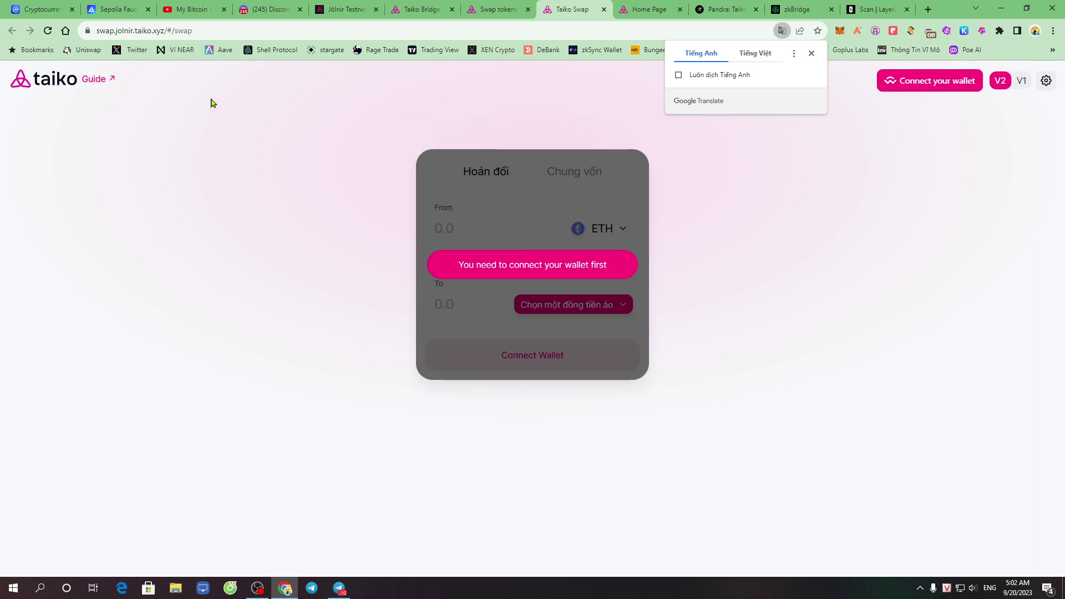
- Return to the Swap tokens guide and look through its instructions for swapping tokens and adding liquidity
click(531, 6)
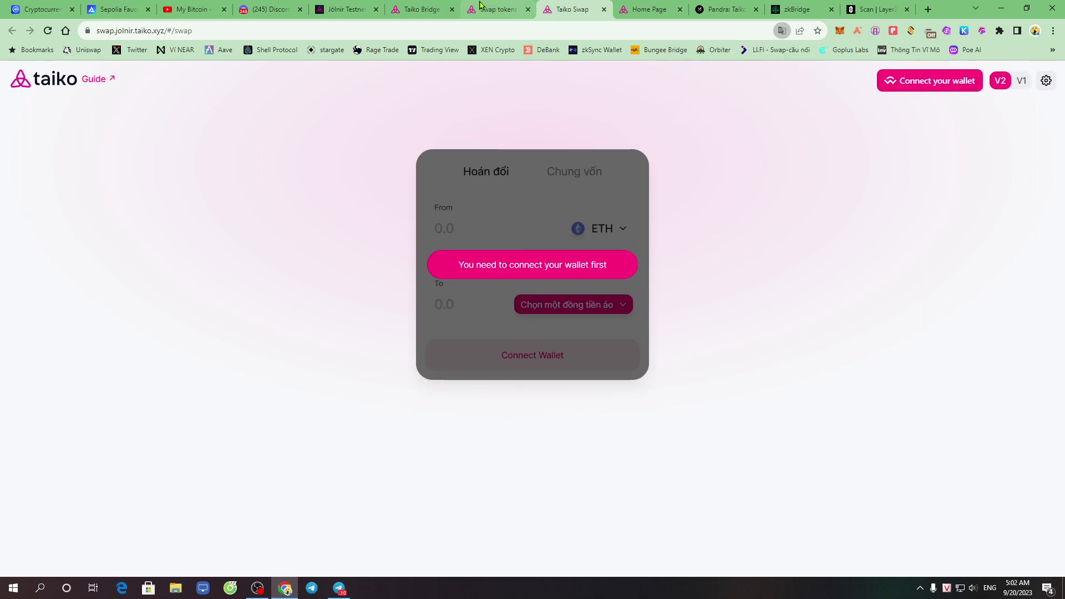
scroll(572, 316, down, 3)
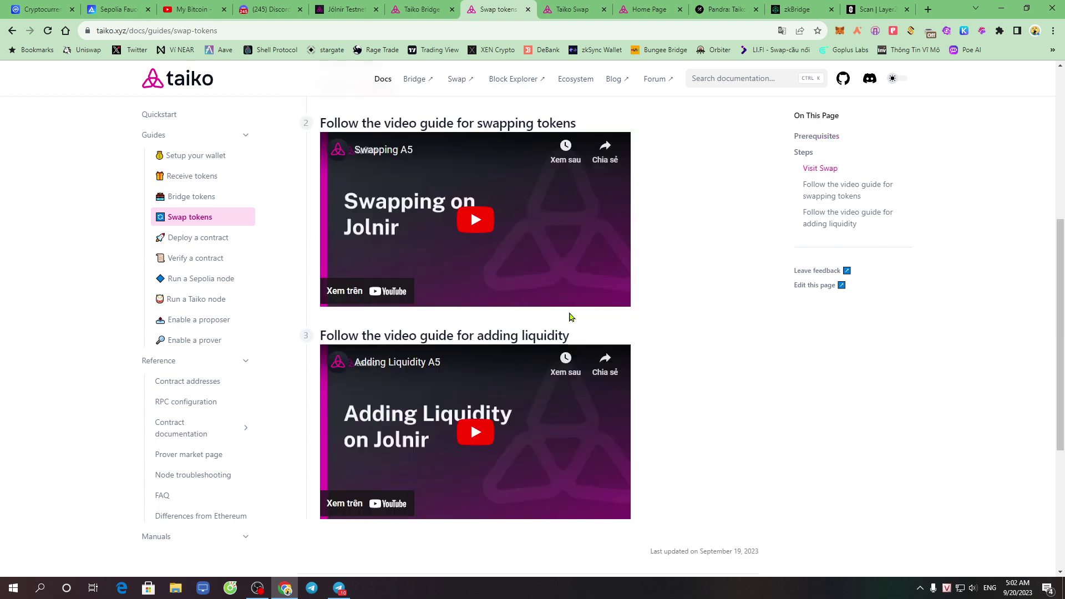
scroll(685, 284, down, 3)
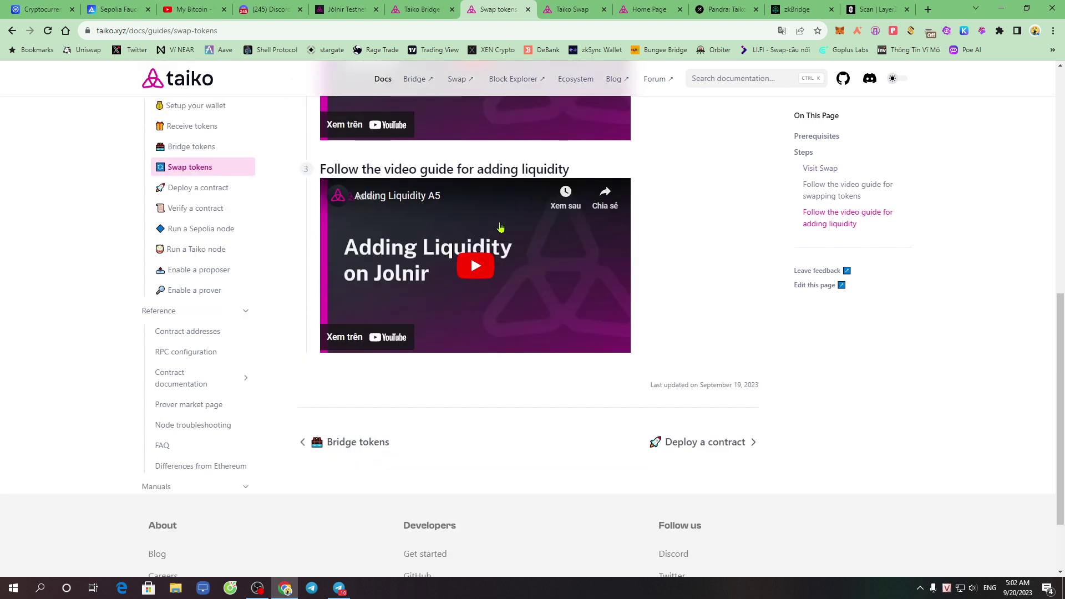
scroll(484, 235, up, 10)
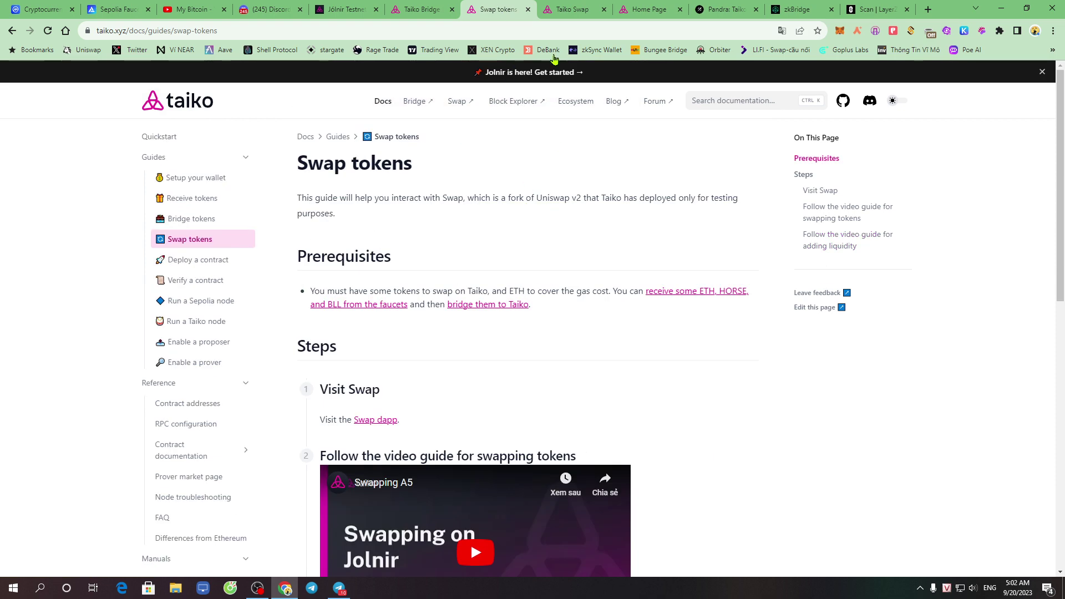
- Connect Taiko Swap to MetaMask with the preselected wallet account and approve the connection
click(571, 8)
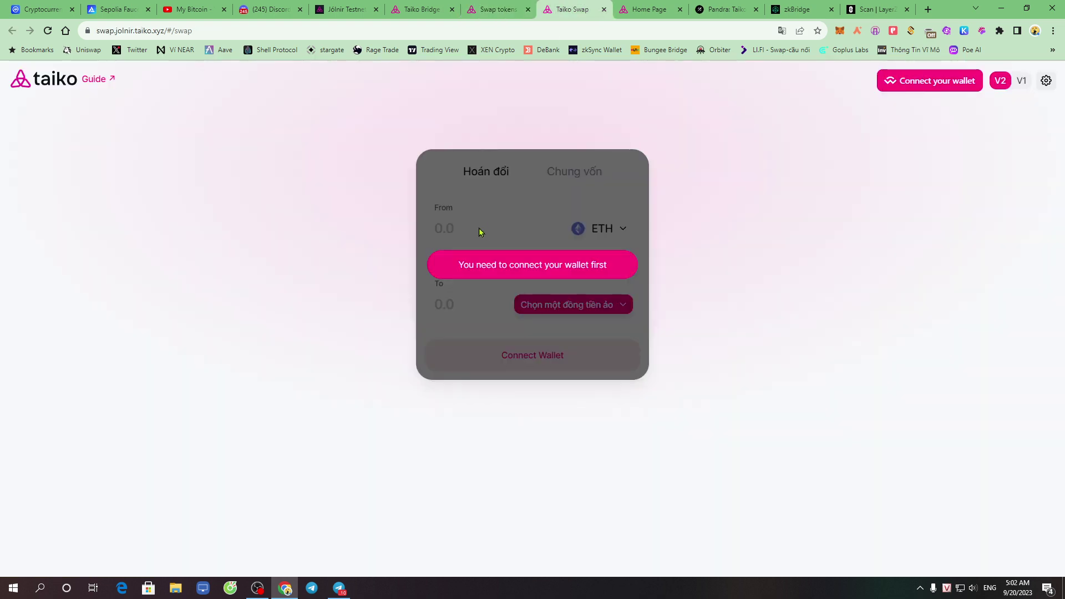
click(904, 81)
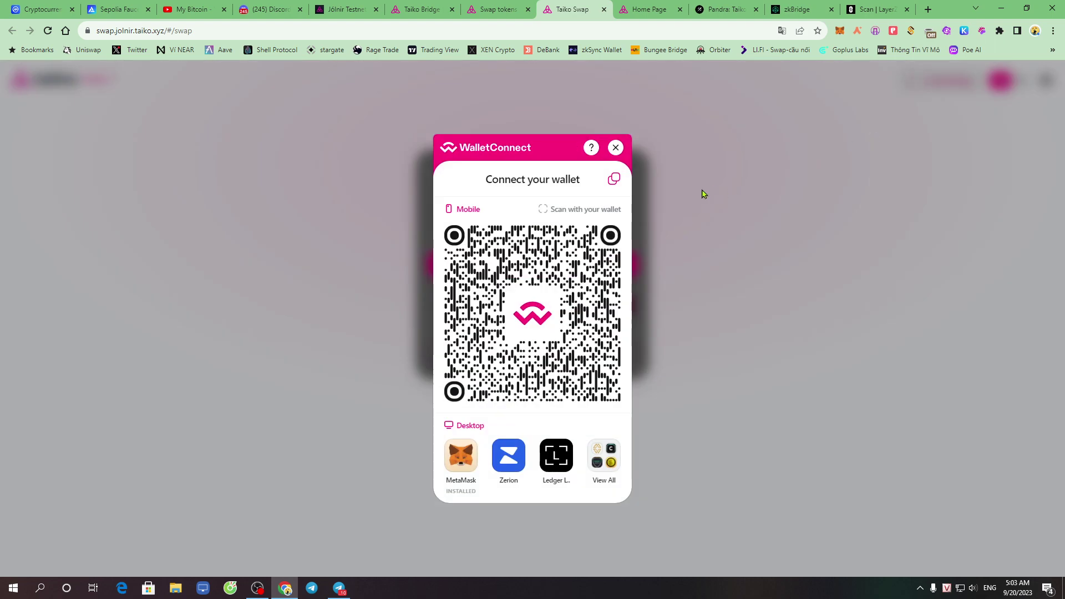
click(739, 155)
click(930, 83)
click(461, 456)
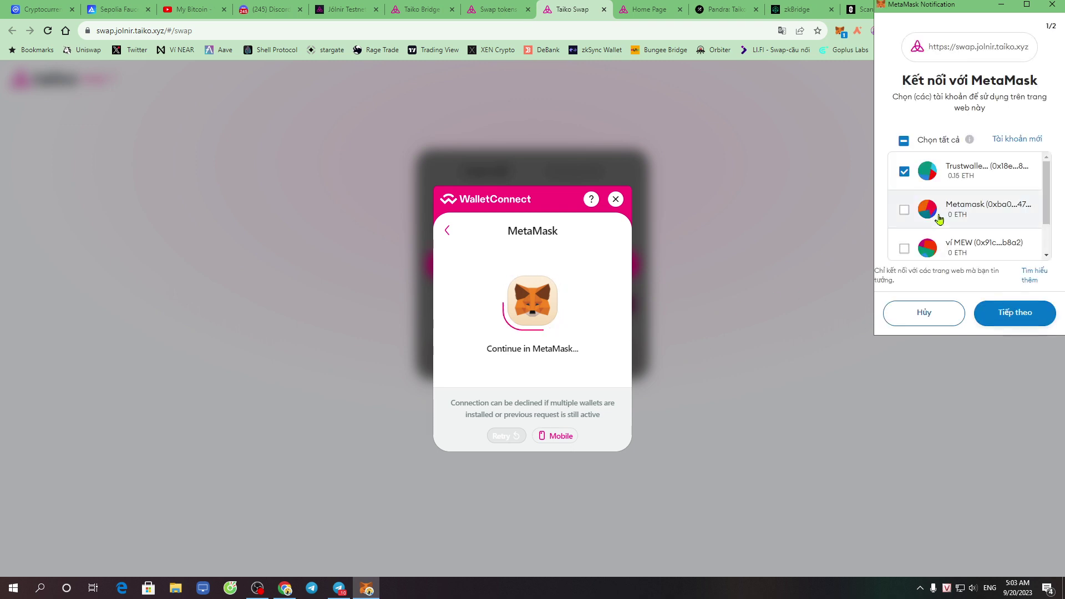
click(1021, 314)
click(1024, 315)
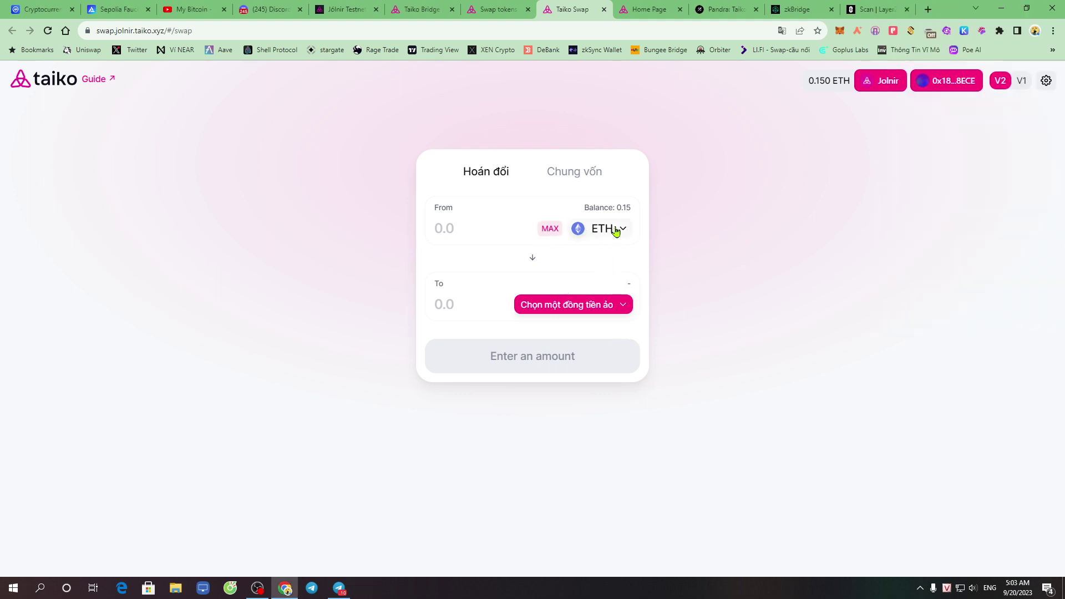
- Check the ETH balance available for the swap and view the networks Taiko Swap offers, keeping Jolnir
drag(580, 212, 643, 210)
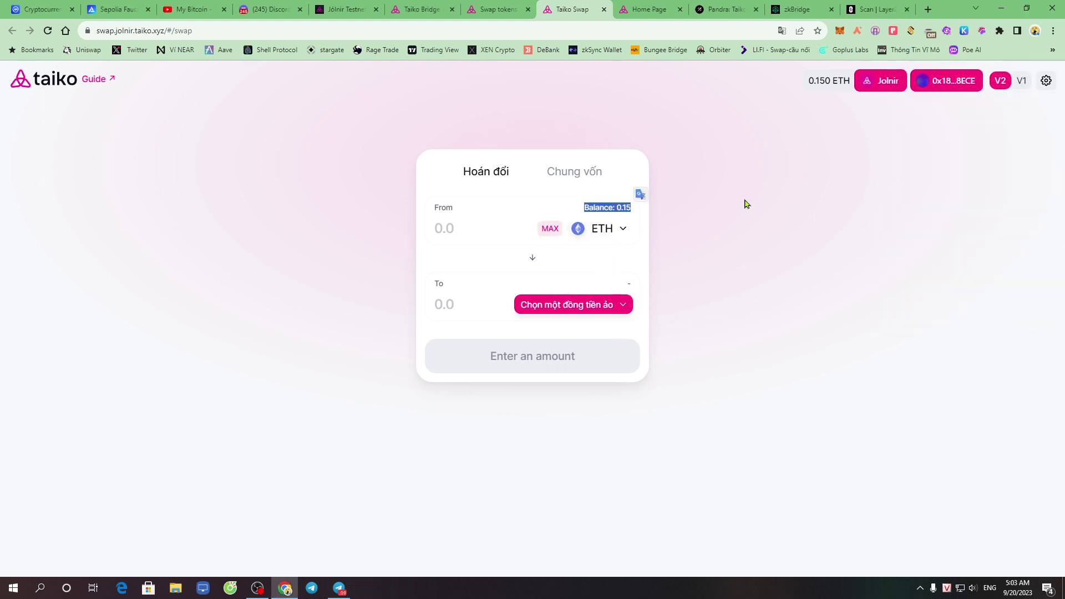
click(883, 84)
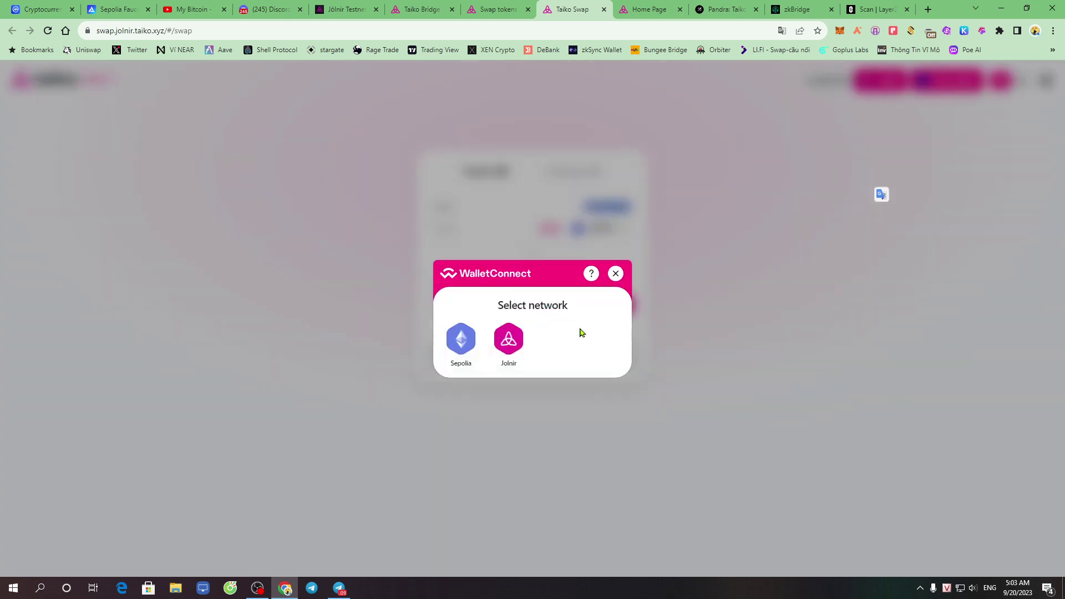
click(616, 274)
- Select the Taiko Testnet Tokens Jolnir token list and choose TTKOj as the token to receive
click(591, 304)
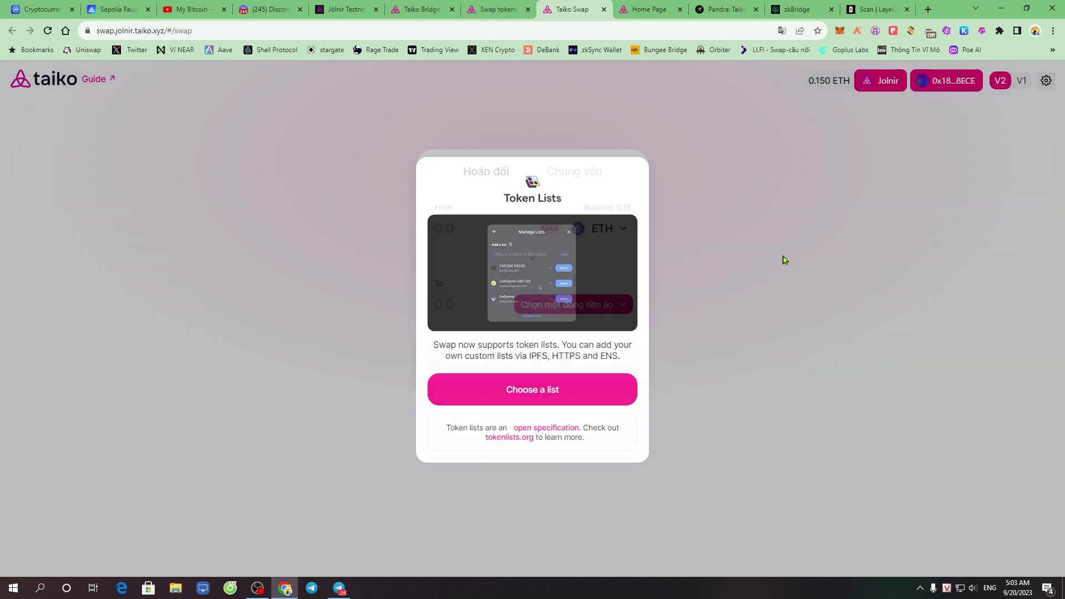
click(785, 259)
click(566, 312)
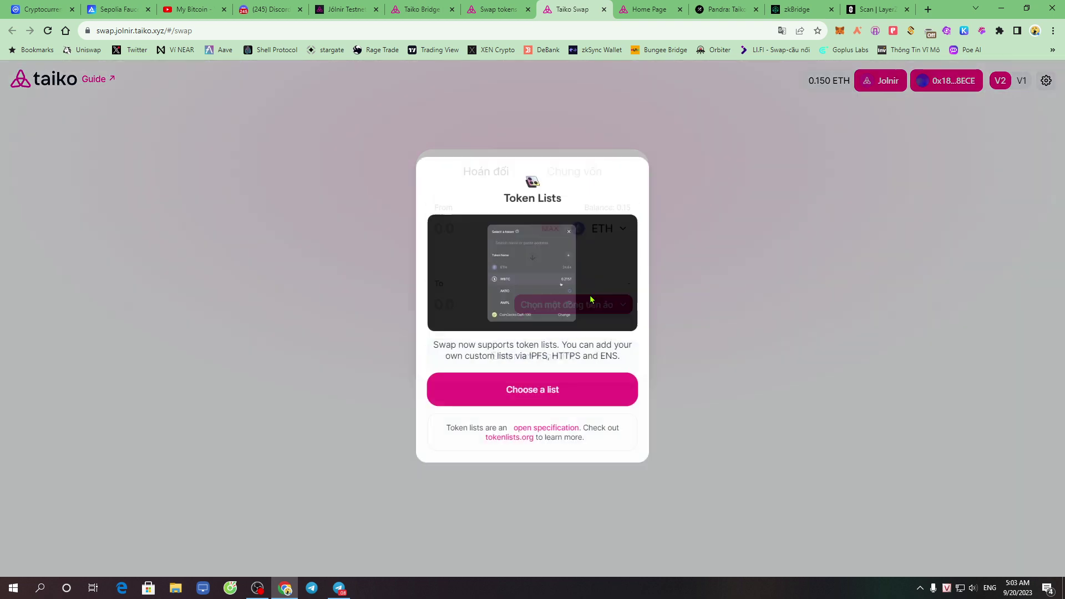
click(554, 399)
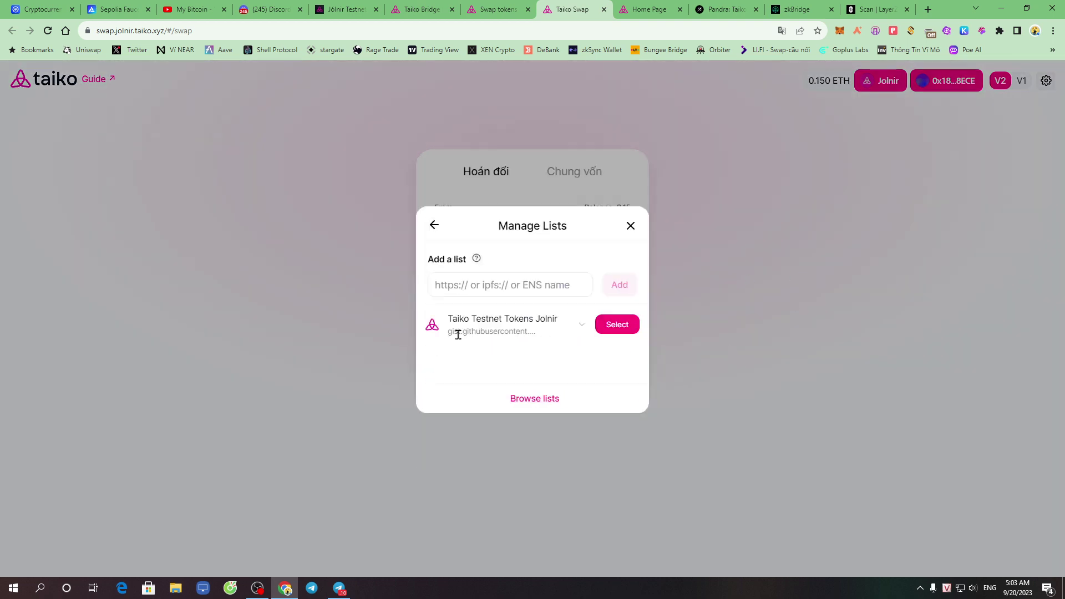
drag(449, 323, 530, 321)
click(617, 325)
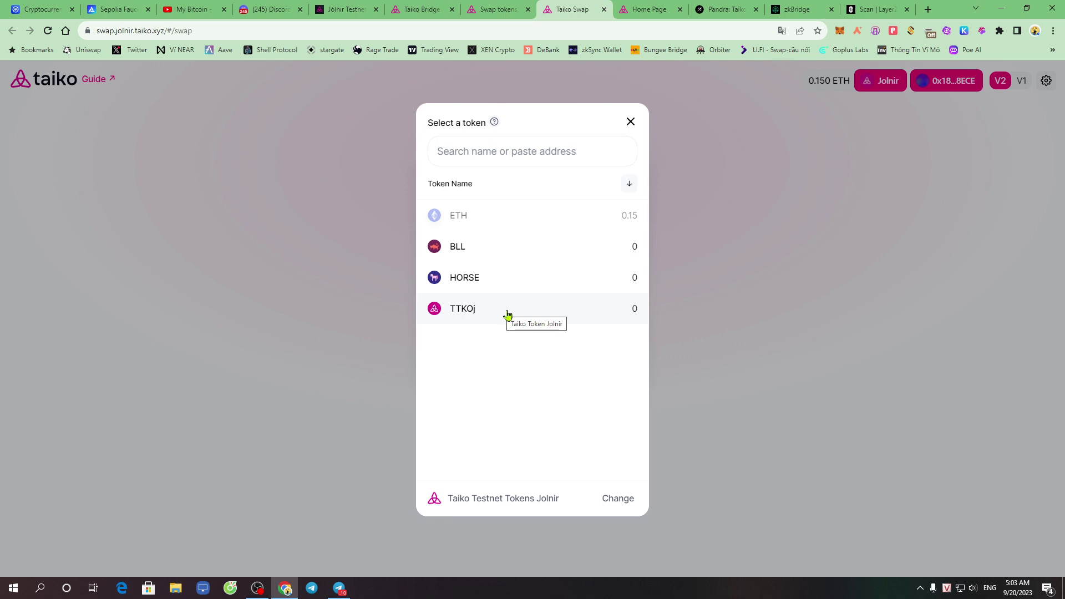
click(481, 320)
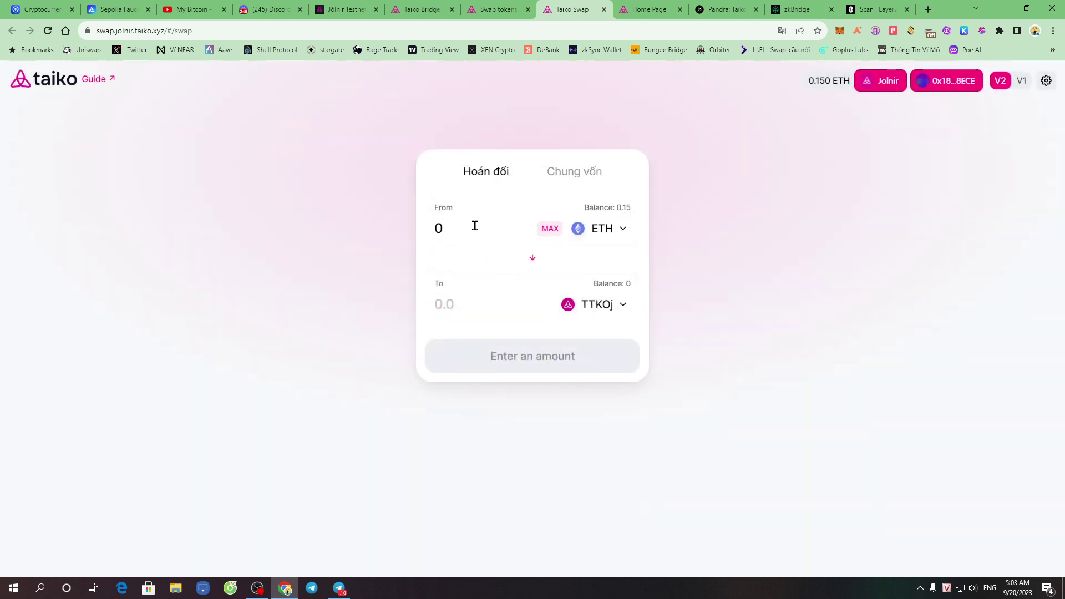
- Swap 0.05 ETH for TTKOj and confirm the transaction in MetaMask
click(474, 226)
text(0.05)
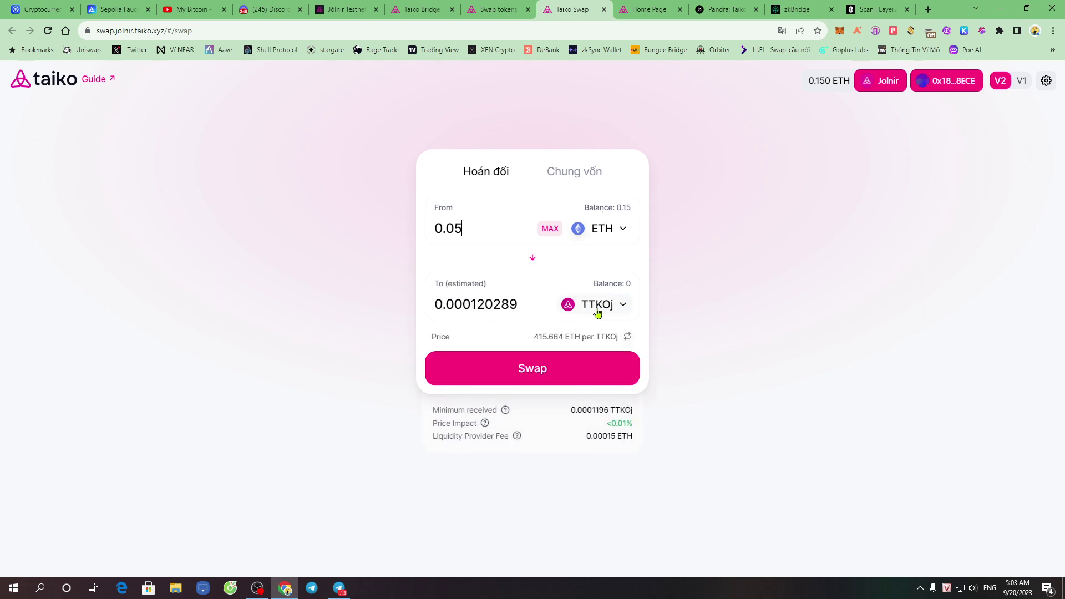
click(540, 376)
click(580, 402)
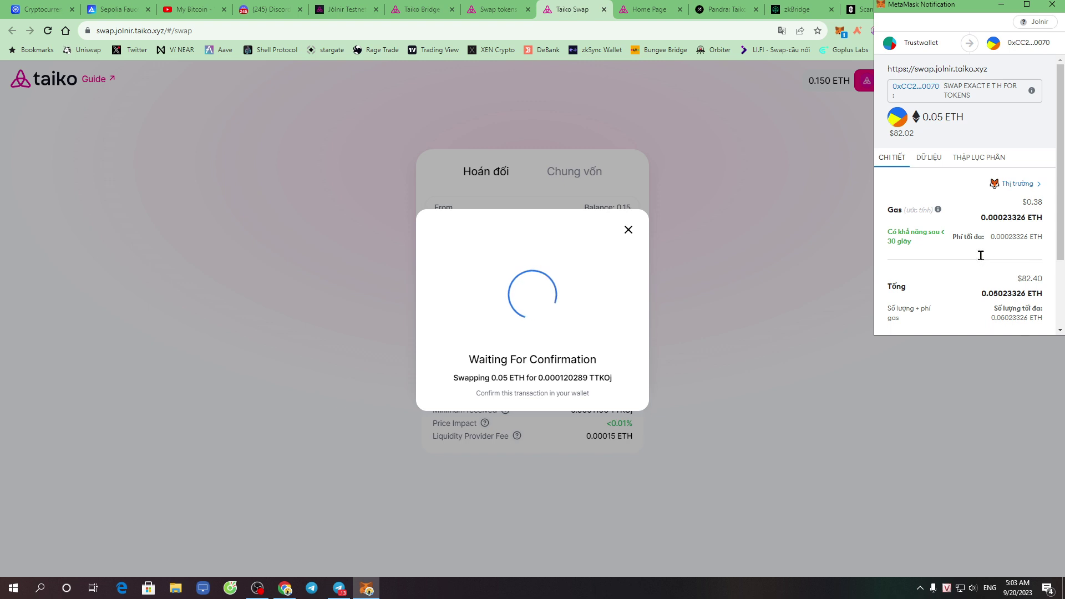
click(1015, 320)
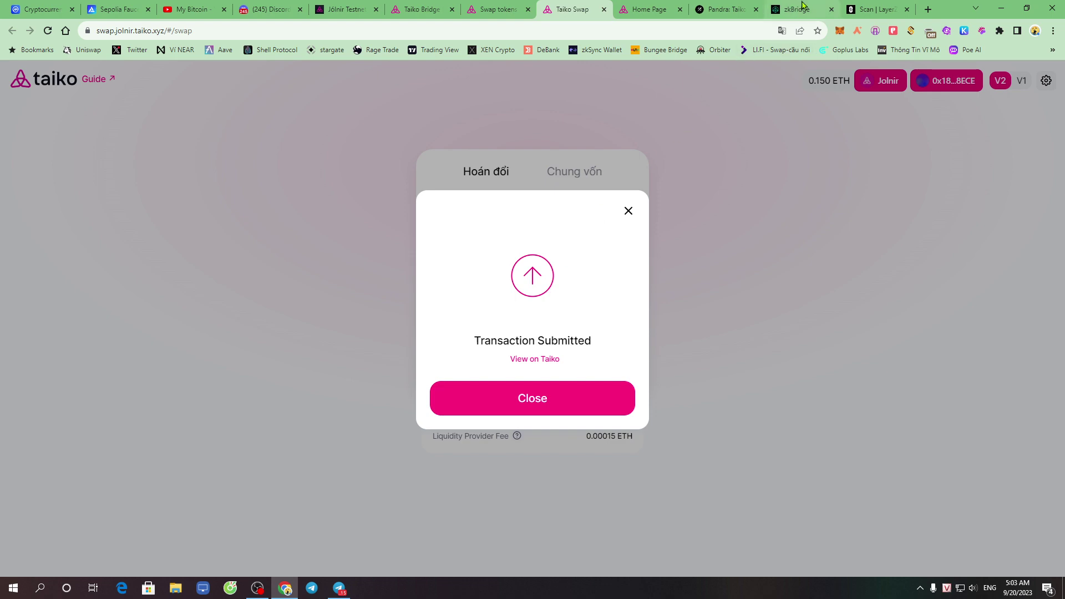
- Switch to zkBridge and look through the mainnet and testnet sender blockchains offered for an NFT transfer
click(799, 8)
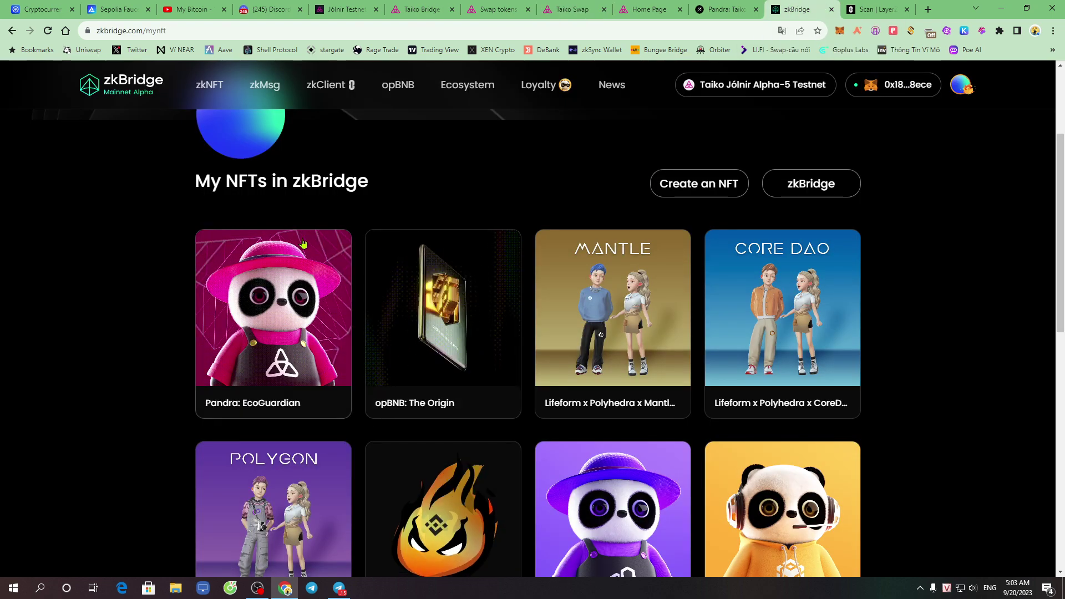
scroll(261, 309, up, 3)
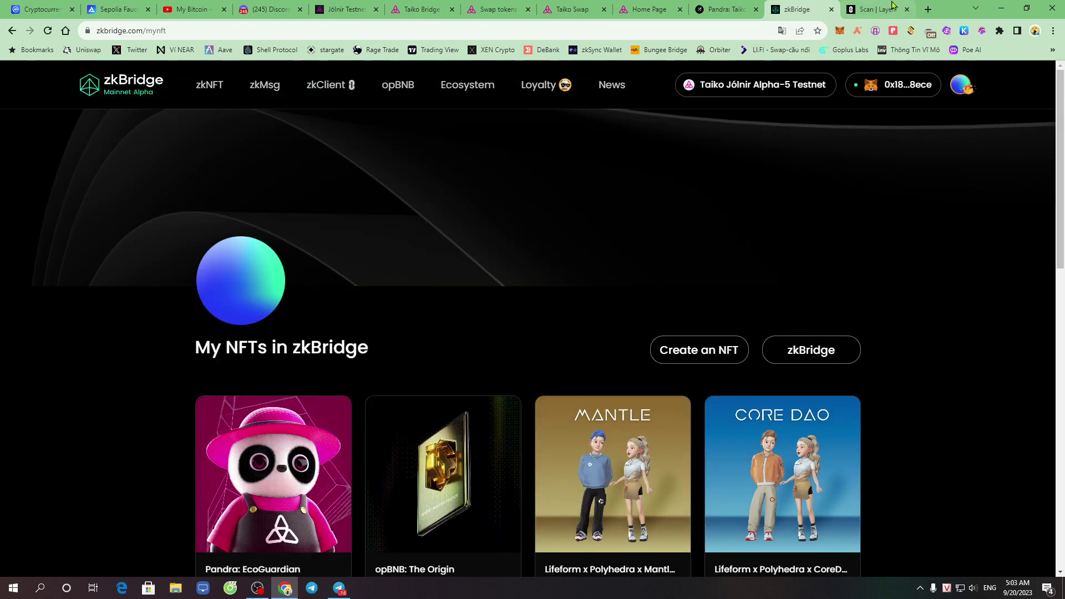
click(210, 86)
click(568, 307)
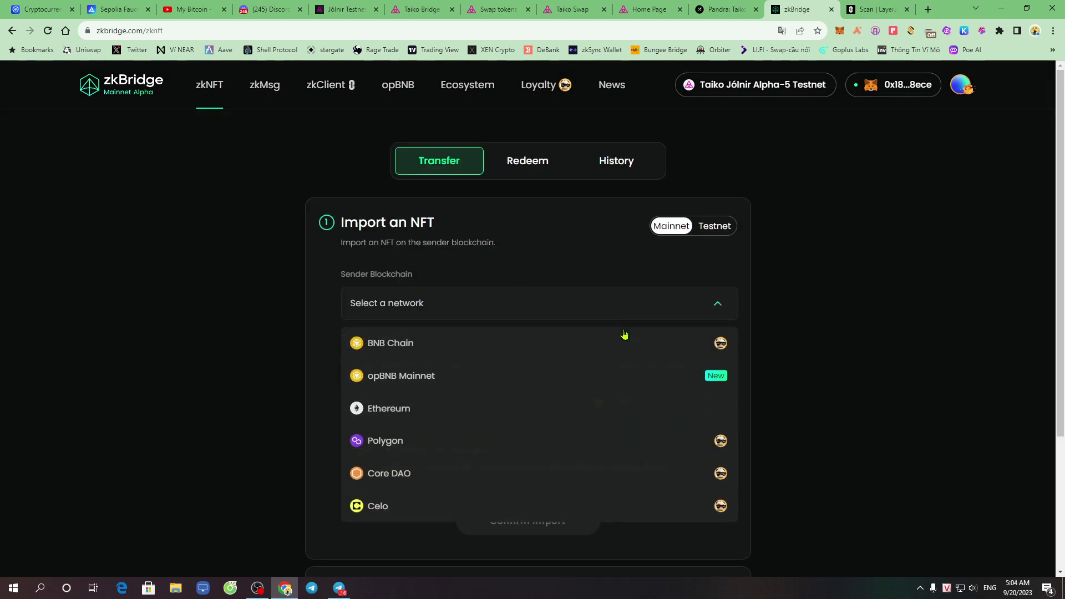
scroll(582, 409, down, 3)
scroll(582, 408, up, 3)
click(714, 226)
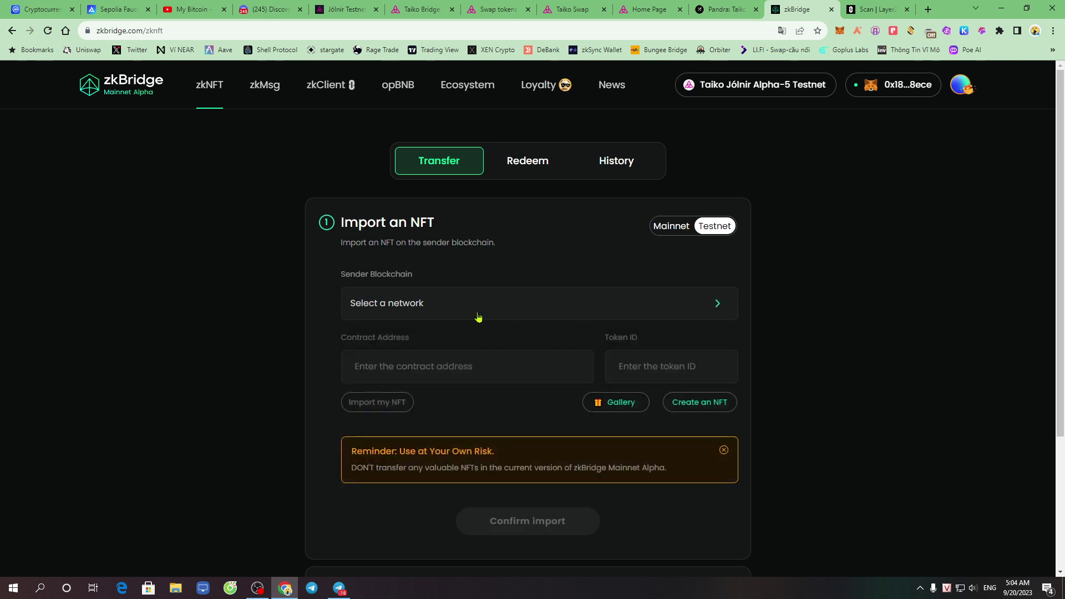
click(478, 316)
scroll(530, 360, down, 4)
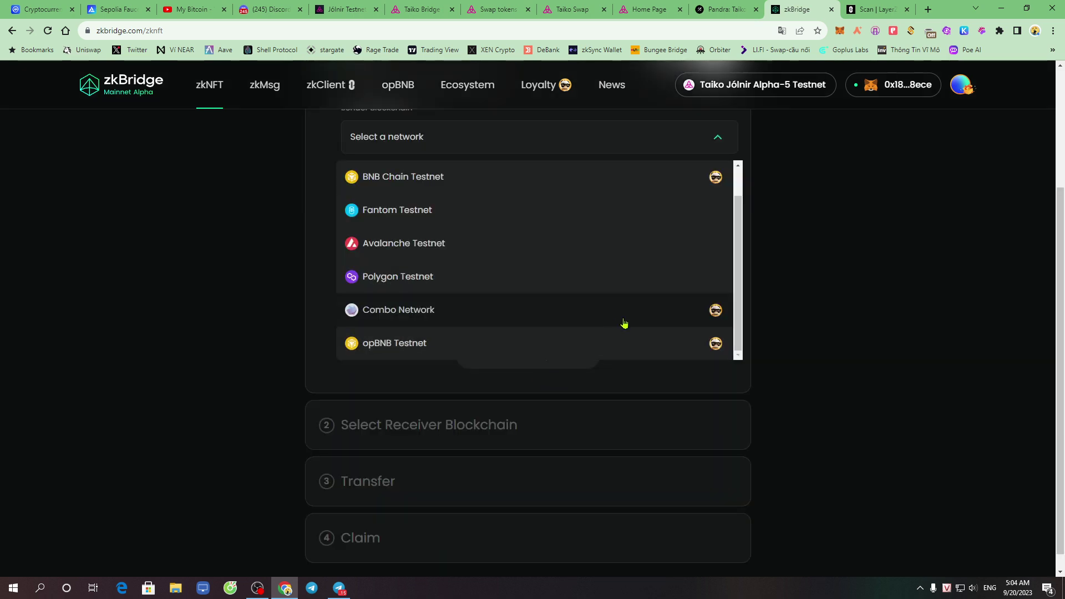
scroll(656, 325, up, 1)
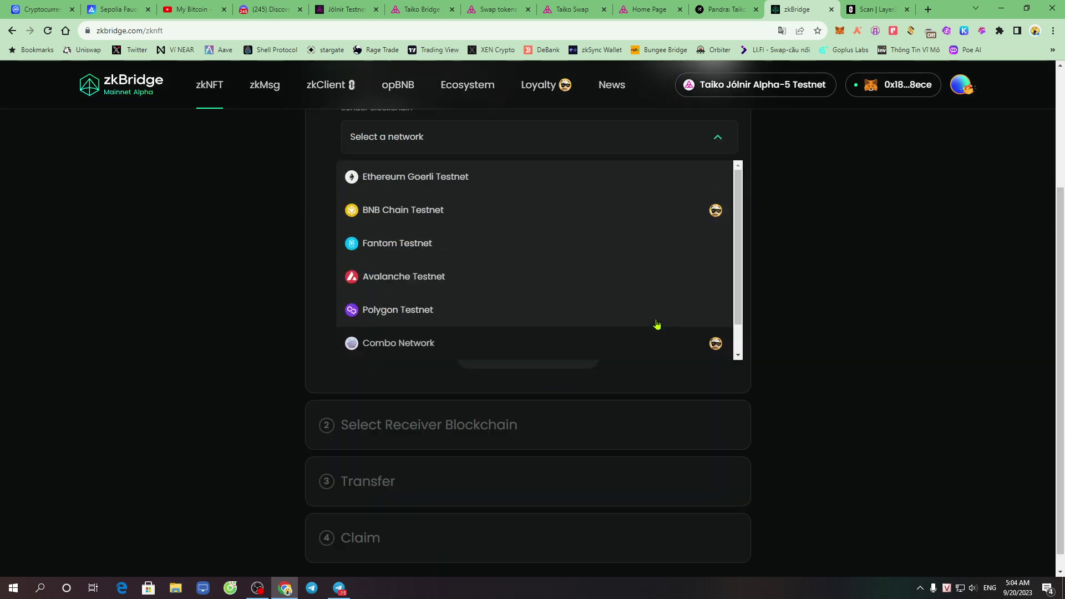
click(884, 286)
scroll(885, 285, up, 3)
- Close the Taiko Jolnir explorer page, return to Taiko Swap and dismiss the submitted-transaction notice
click(721, 9)
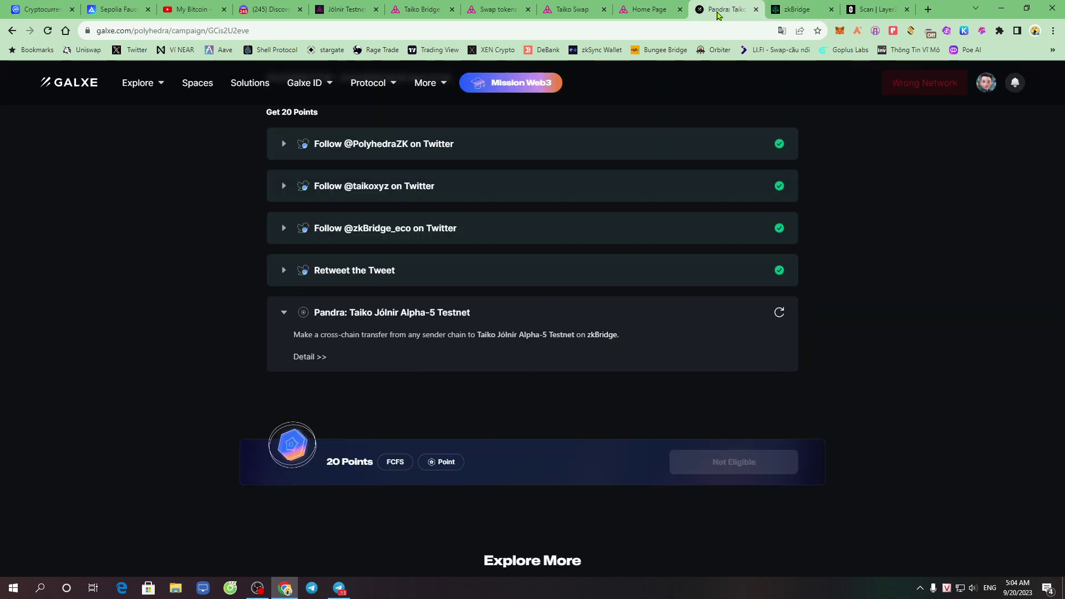
click(855, 5)
click(674, 7)
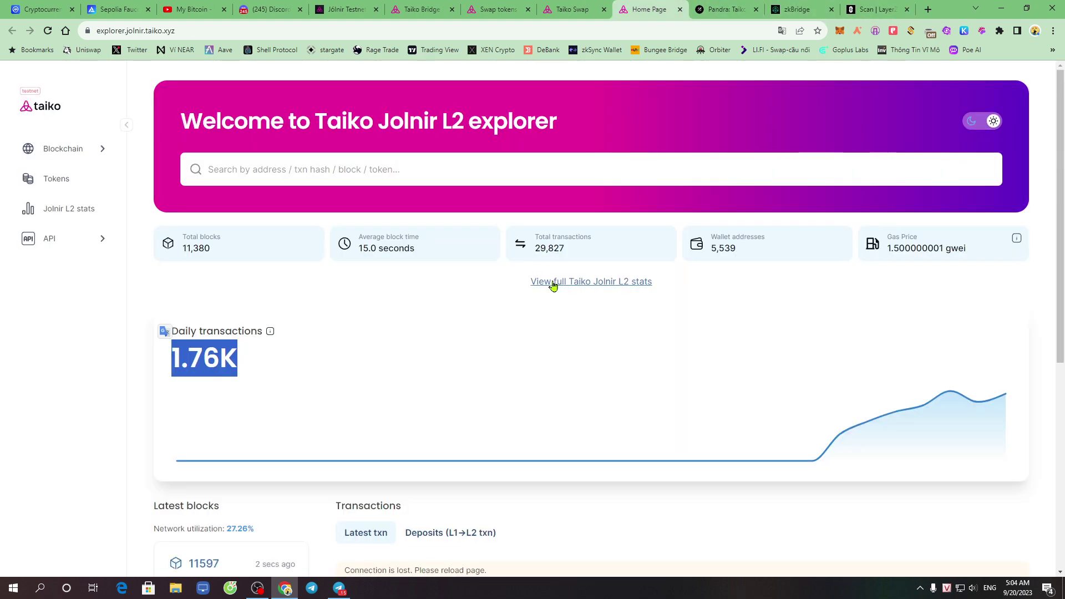
click(681, 9)
click(543, 400)
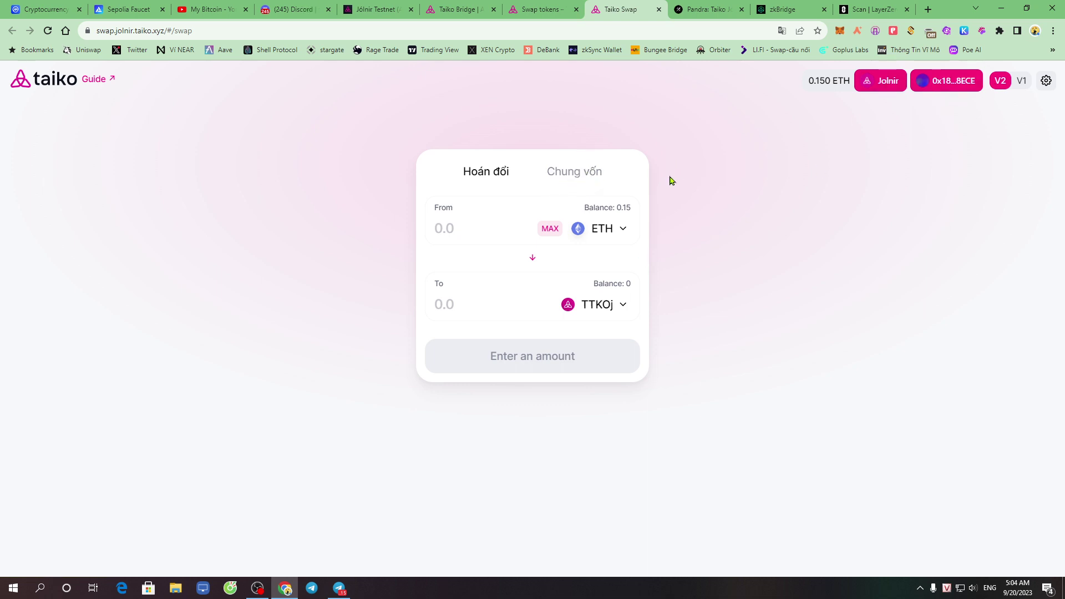
- Set up an ETH/TTKOj liquidity deposit in the pool section, using the maximum TTKOj balance
click(588, 173)
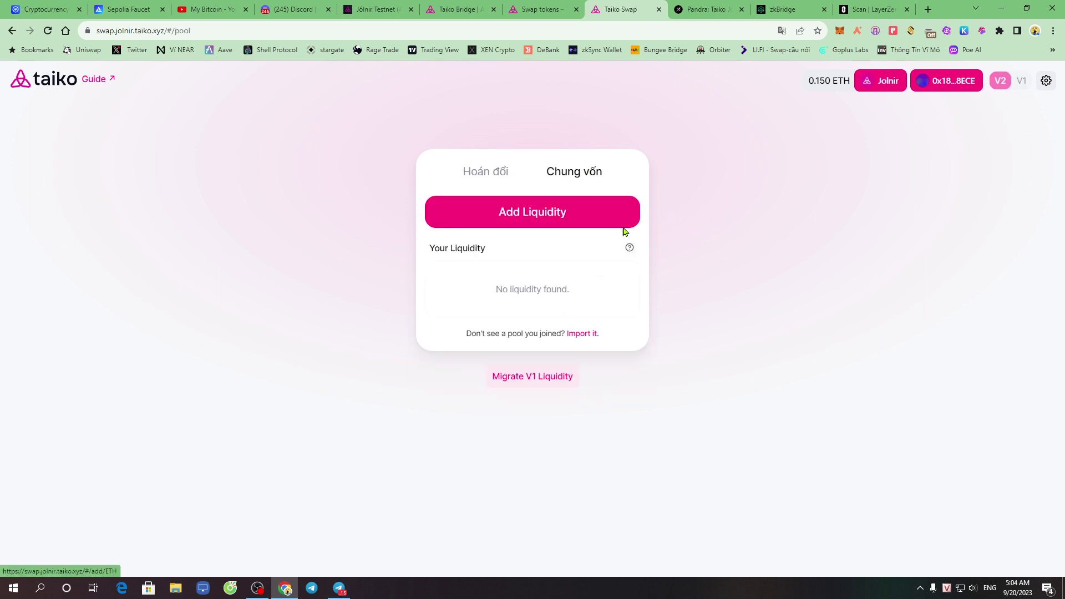
click(534, 220)
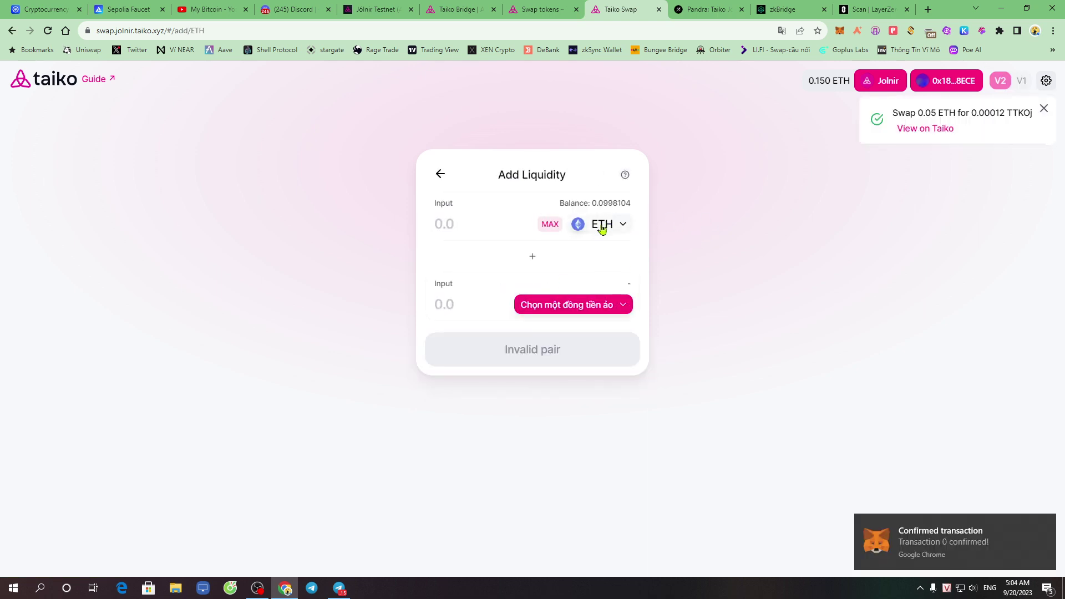
click(590, 314)
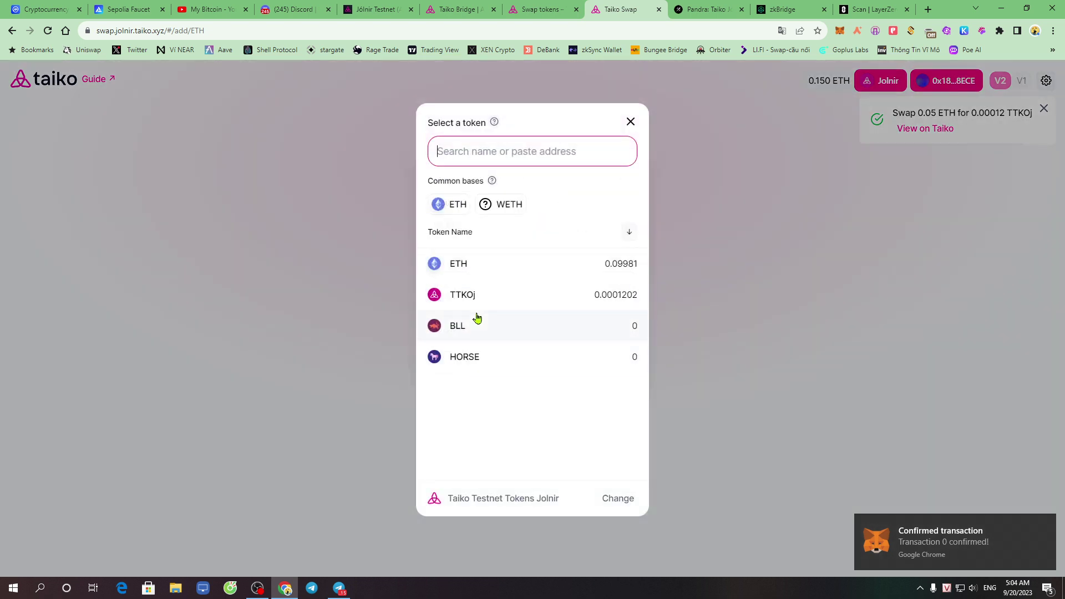
click(513, 303)
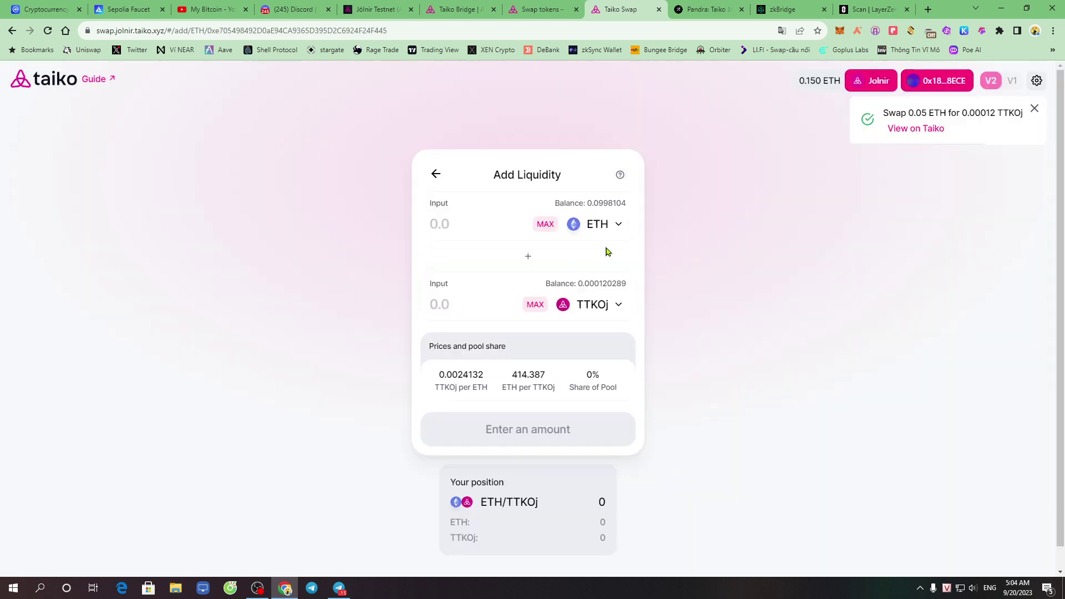
drag(544, 289, 630, 285)
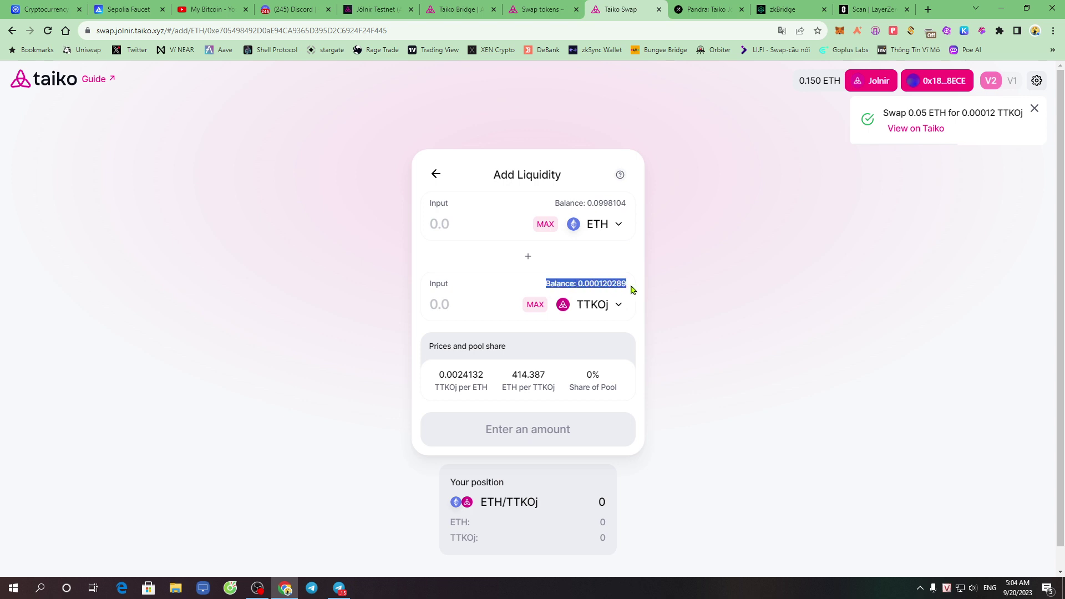
click(535, 304)
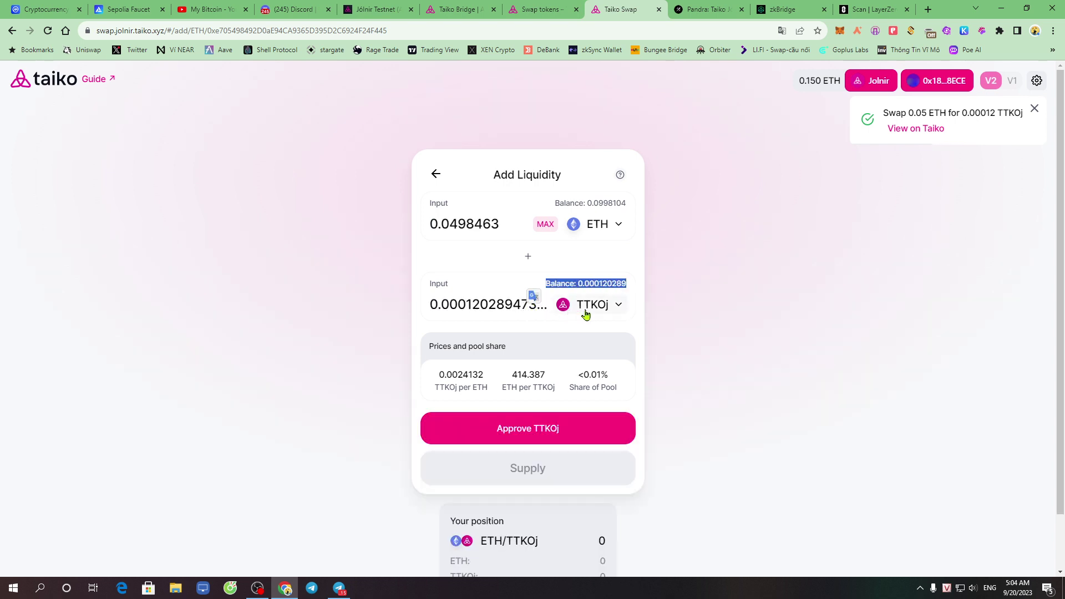
drag(504, 222, 432, 224)
click(508, 261)
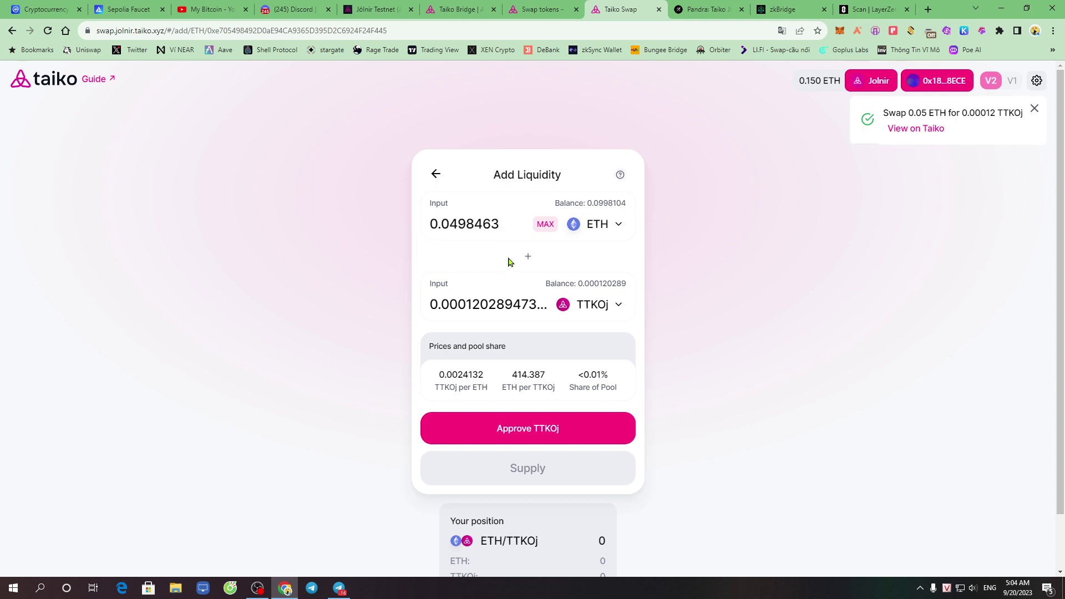
- Approve TTKOj for the liquidity deposit in MetaMask, with the spending cap at the maximum of 0.000120289473948251 TTKOj
click(524, 432)
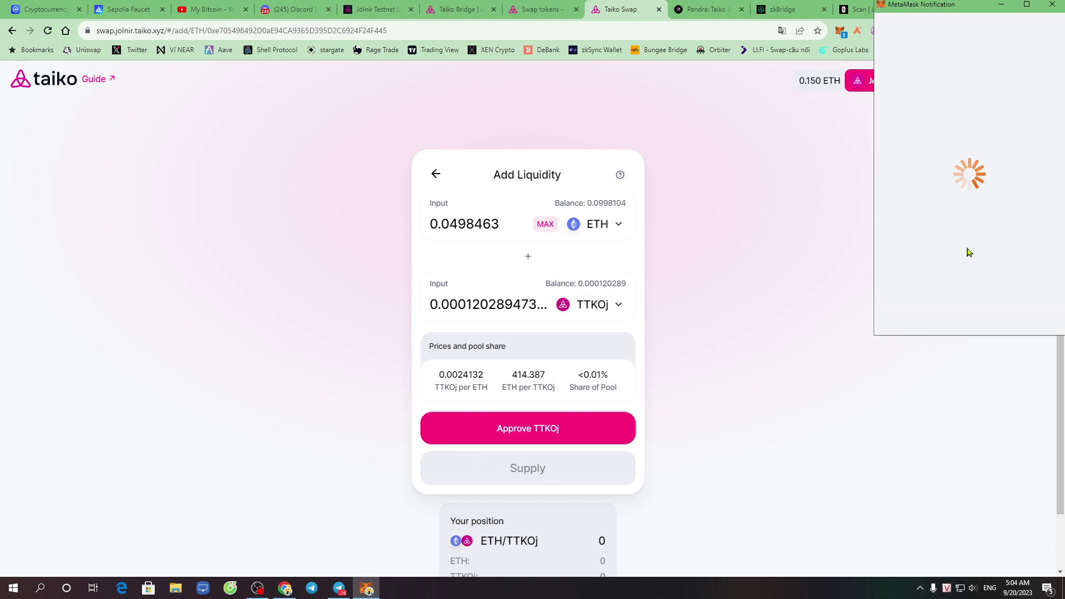
click(1010, 224)
drag(987, 234, 884, 245)
click(1014, 237)
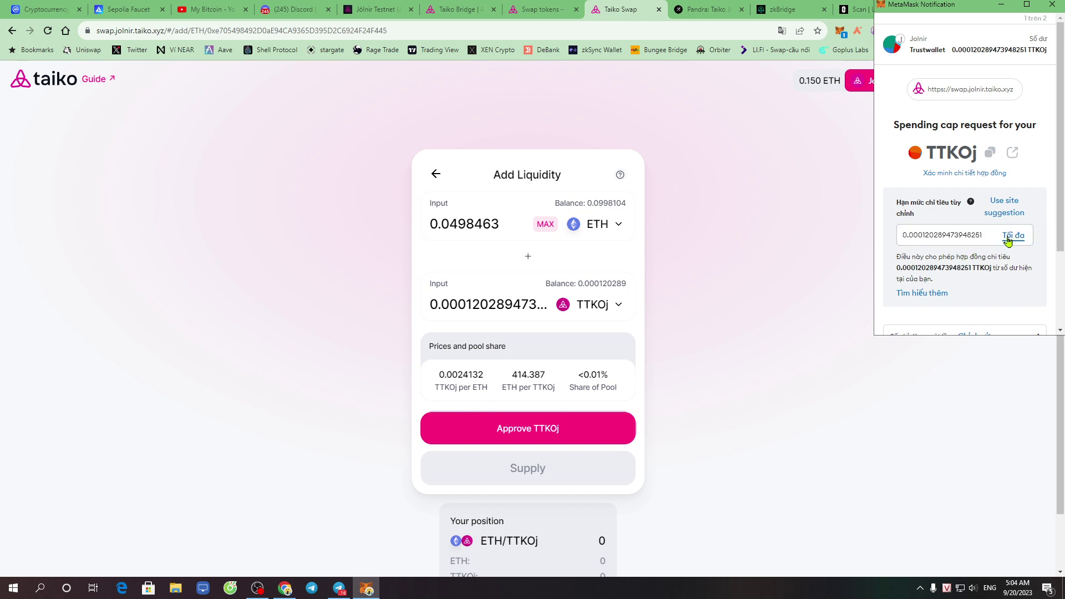
scroll(1014, 239, down, 2)
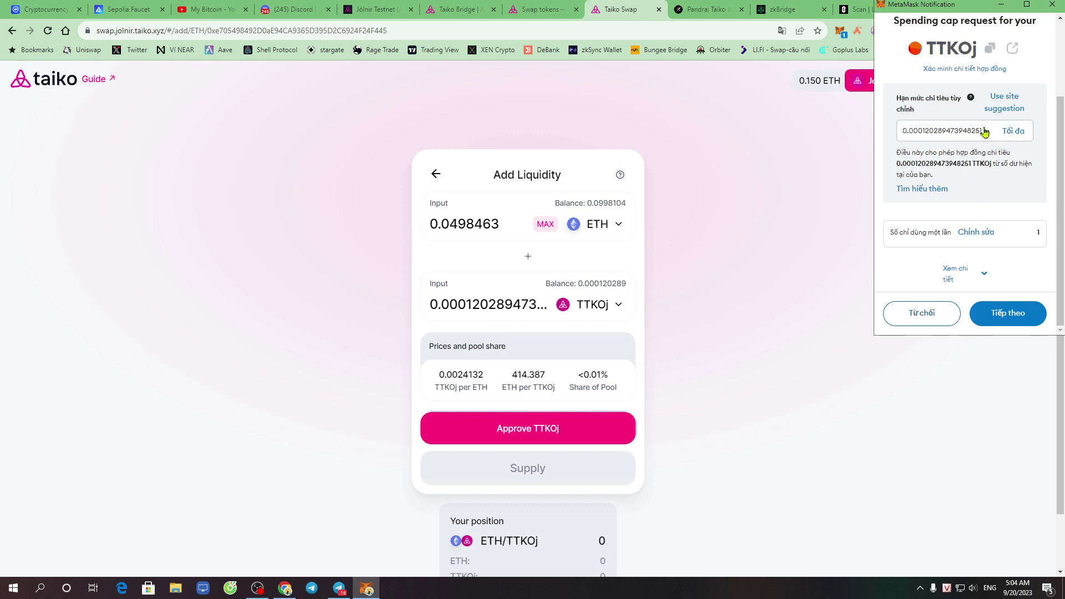
drag(989, 129, 897, 134)
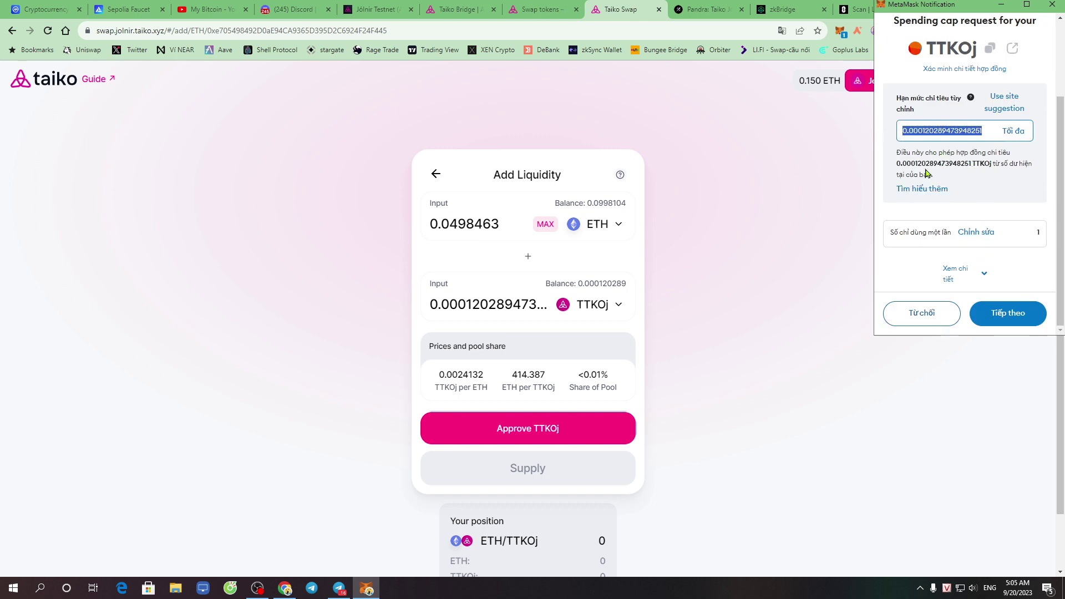
click(984, 273)
scroll(982, 273, down, 2)
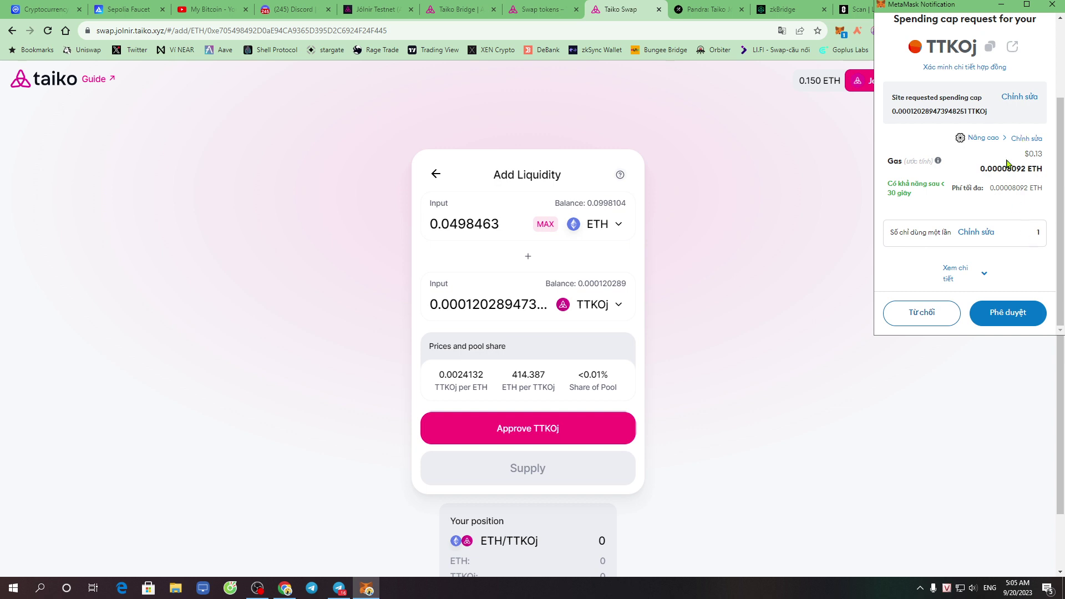
click(1021, 322)
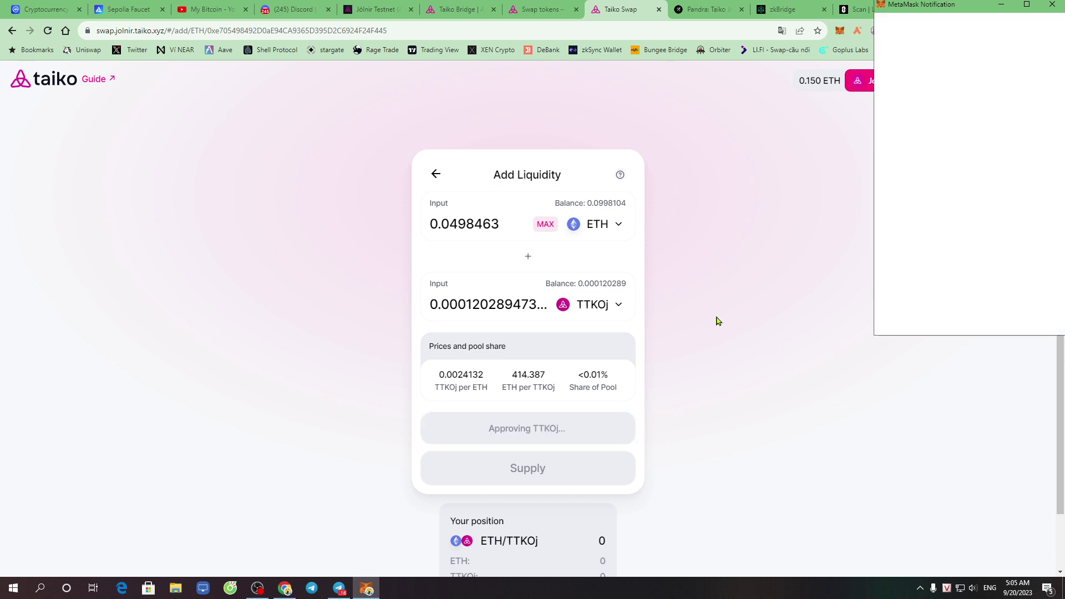
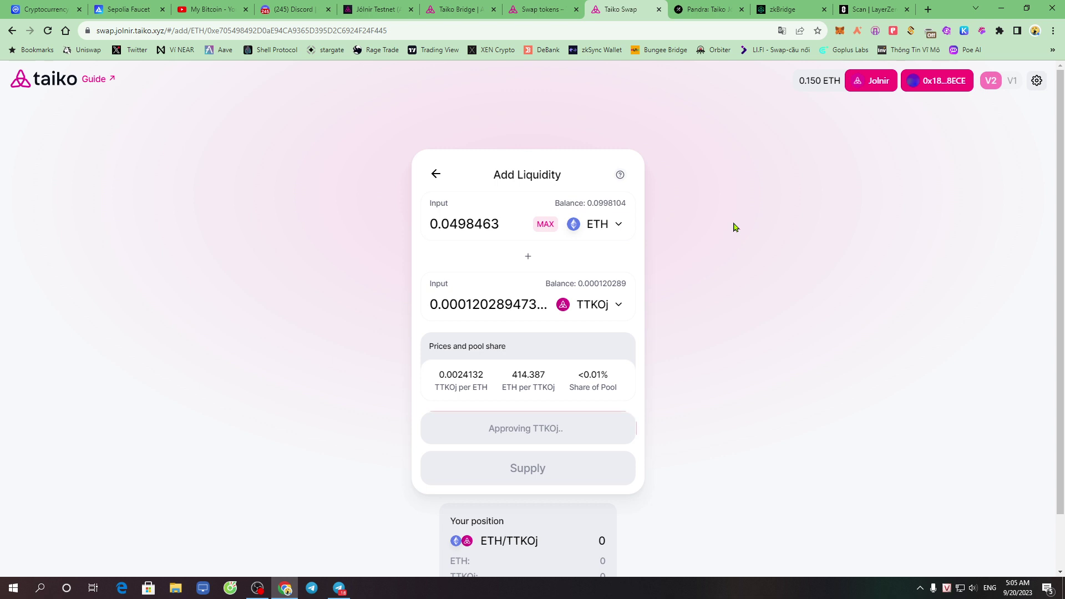
- Switch to the My Bitcoin YouTube channel and open its Taiko Testnet Alpha 4 guide video
click(204, 6)
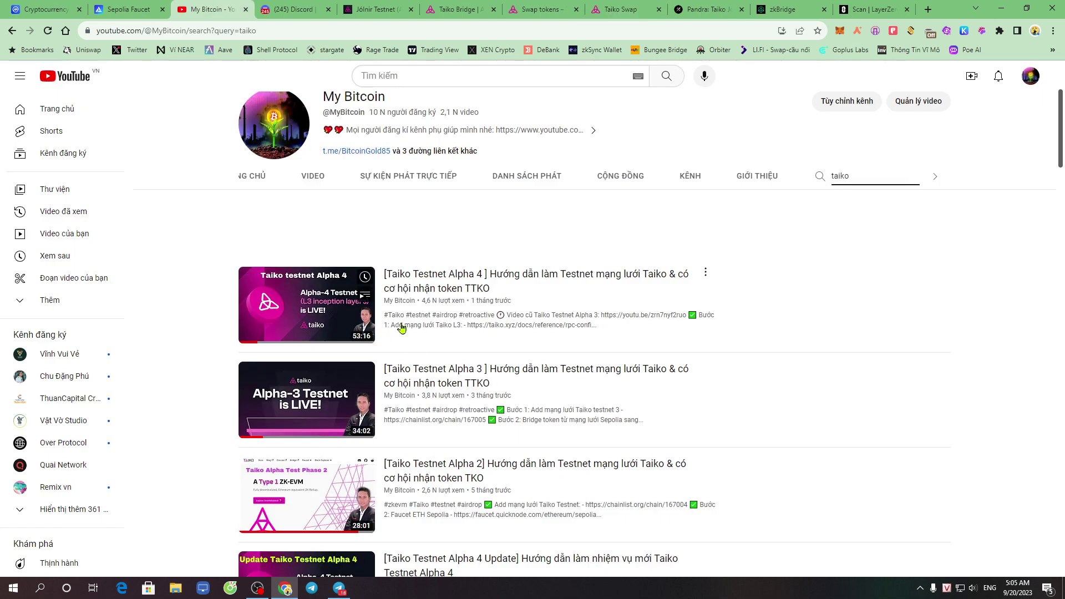
click(343, 329)
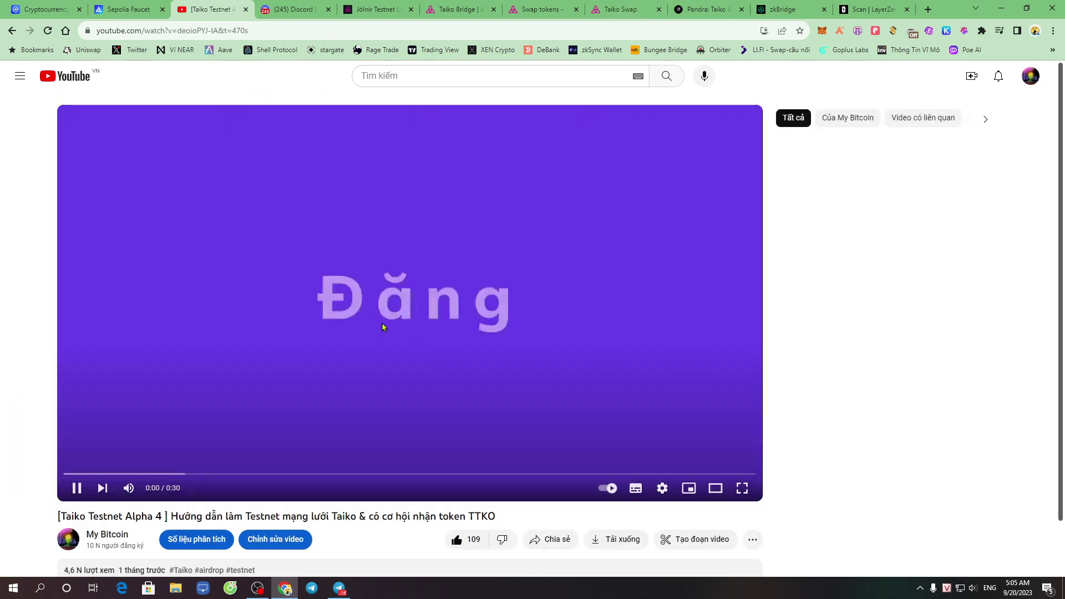
- Expand the guide video's description, open the Galxe link for Bridging and Swapping on Taiko, and place its page last among the open pages
scroll(382, 327, down, 10)
scroll(381, 330, up, 3)
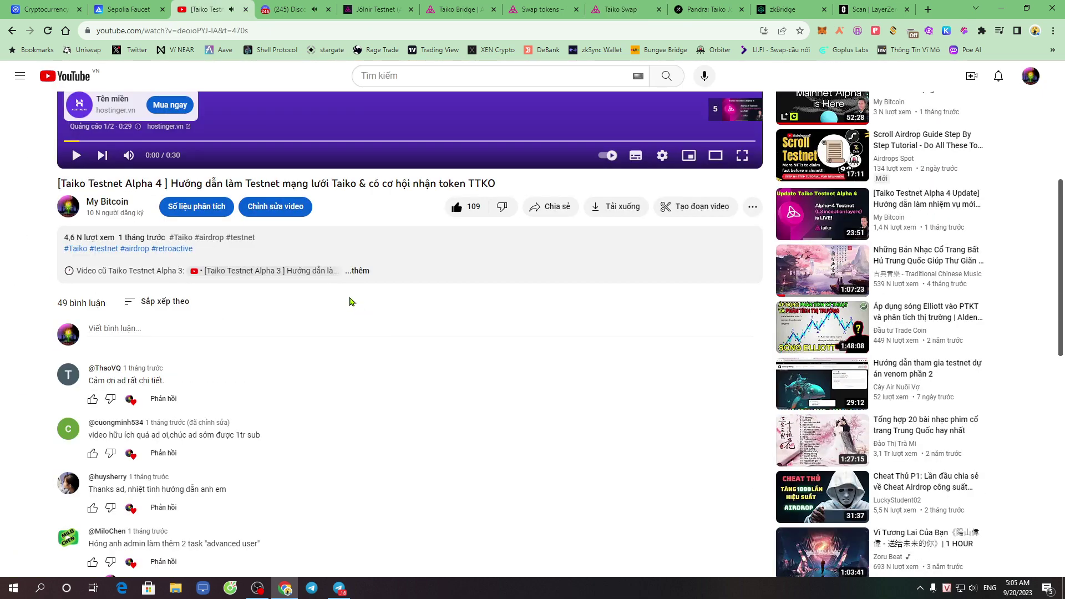
click(358, 270)
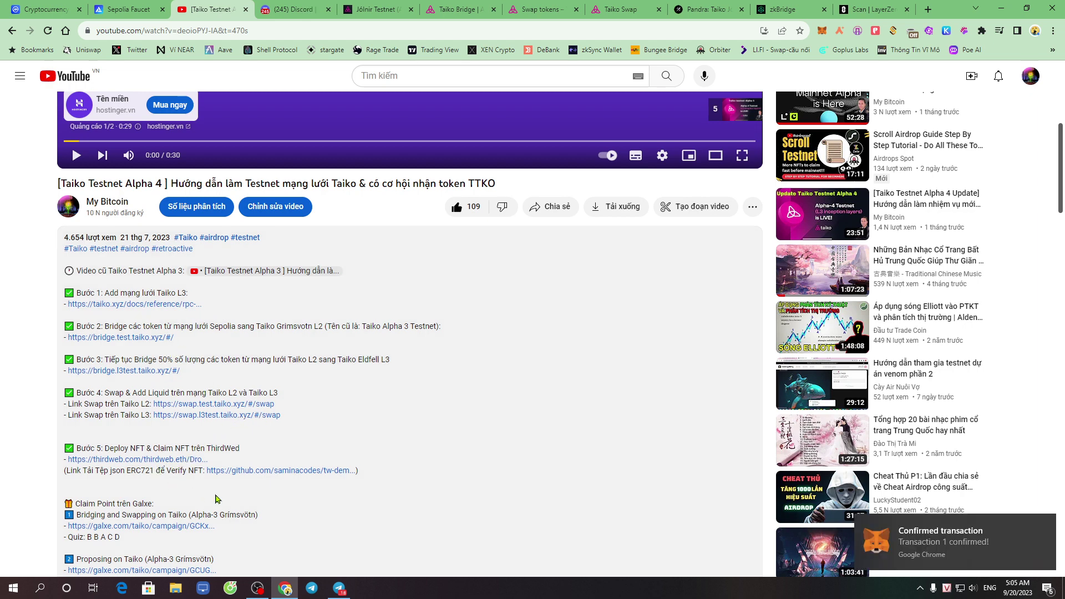
scroll(238, 494, down, 3)
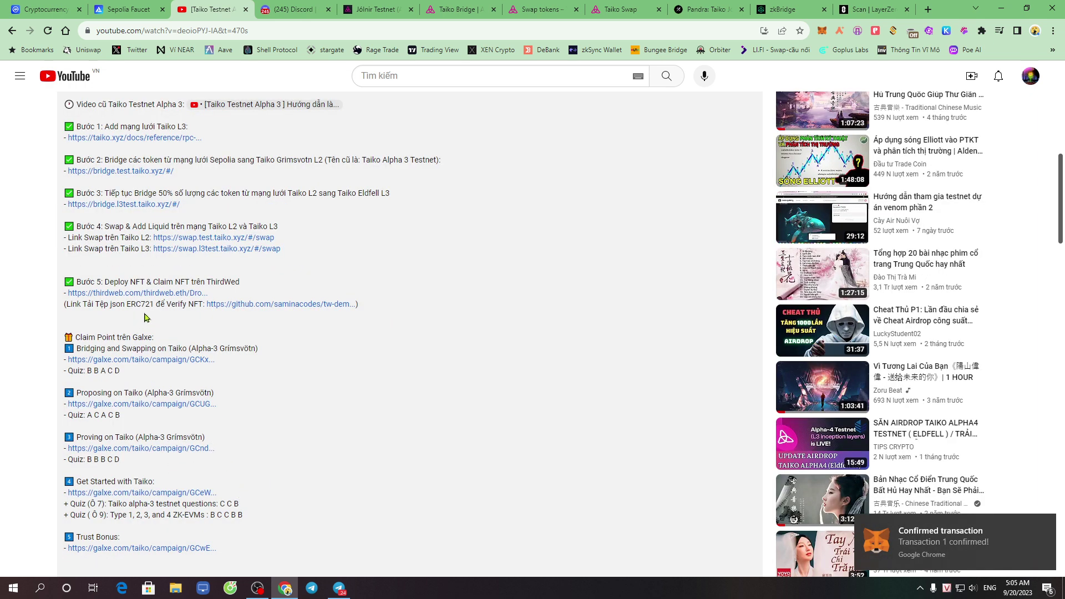
click(158, 361)
drag(289, 16, 728, 6)
click(728, 6)
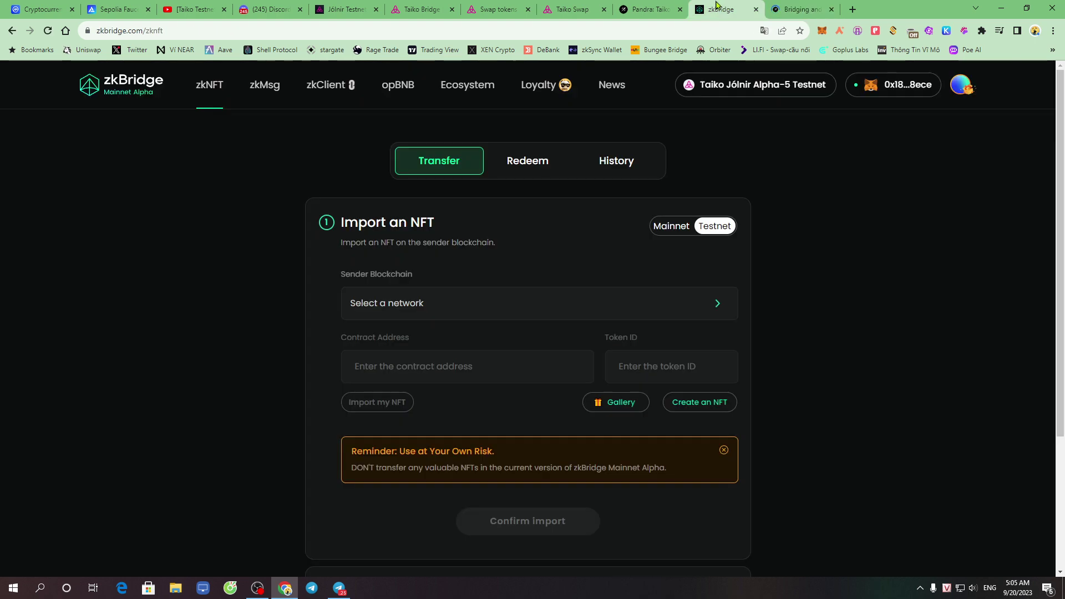
- Supply 0.0498594 ETH and 0.000120289 TTKOj to the Taiko Swap pool, confirm it in MetaMask and dismiss the submission notice
click(649, 8)
click(568, 6)
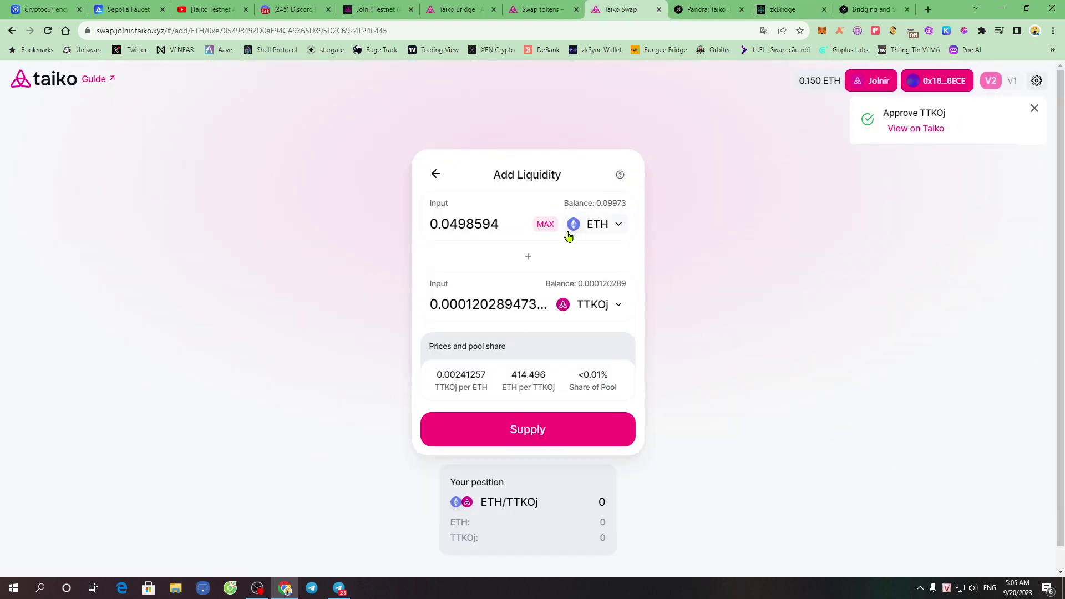
click(532, 432)
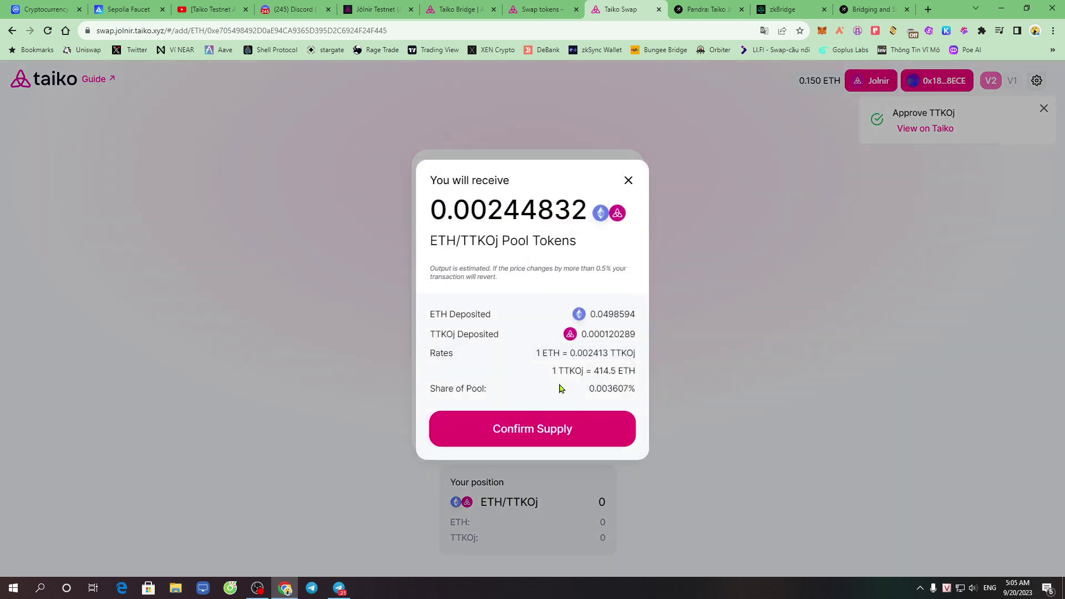
click(532, 432)
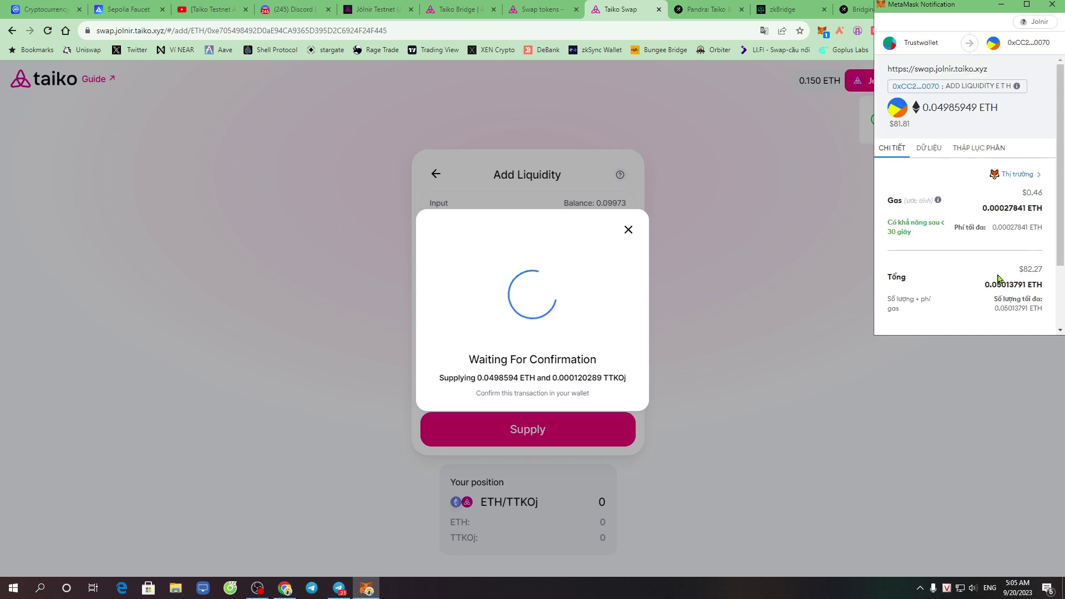
scroll(977, 277, down, 2)
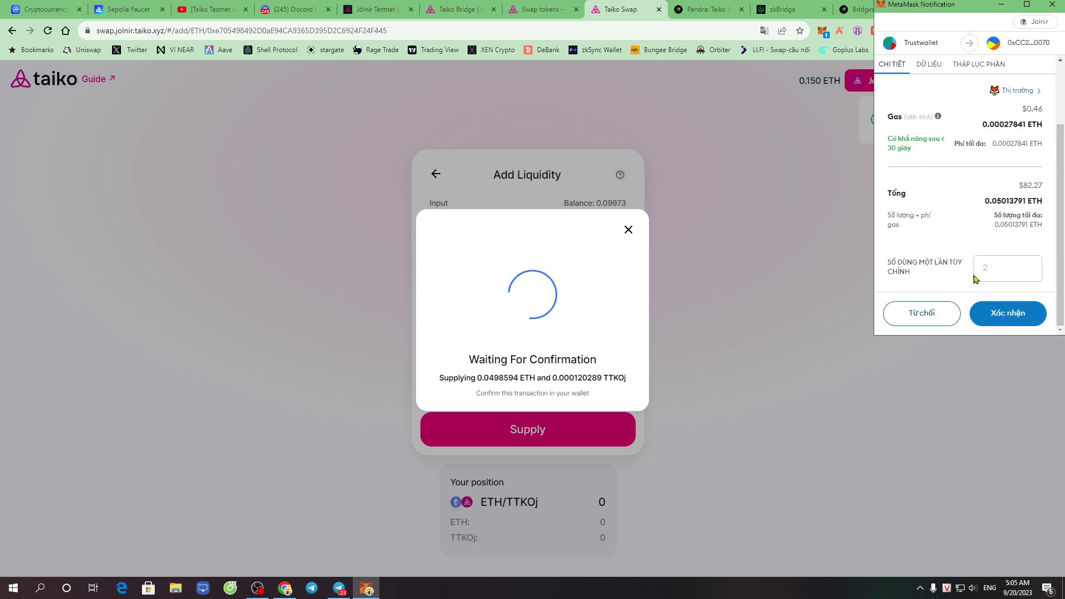
click(1010, 314)
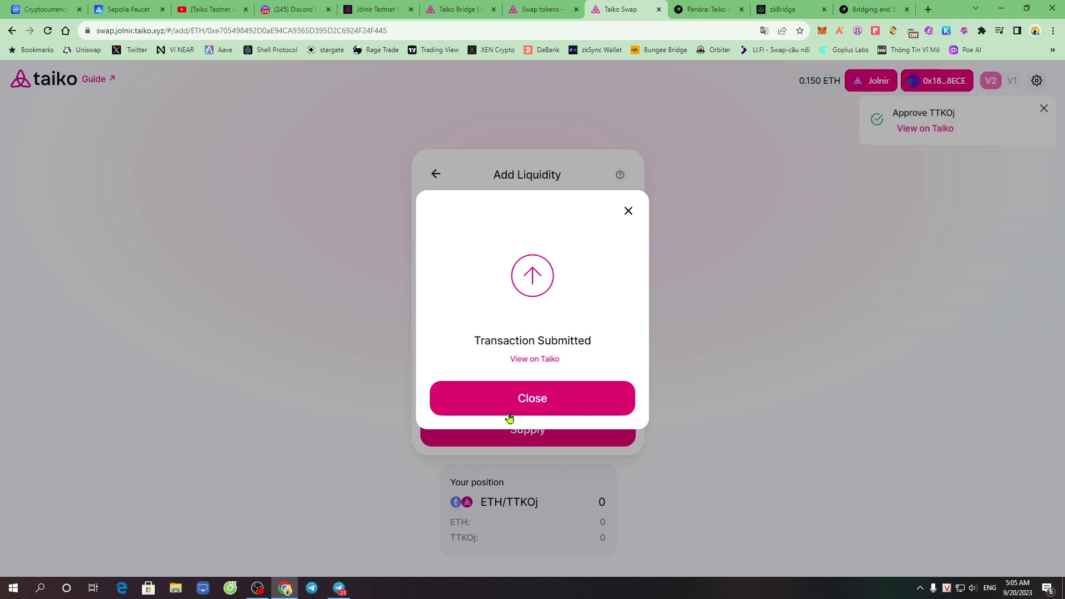
click(550, 402)
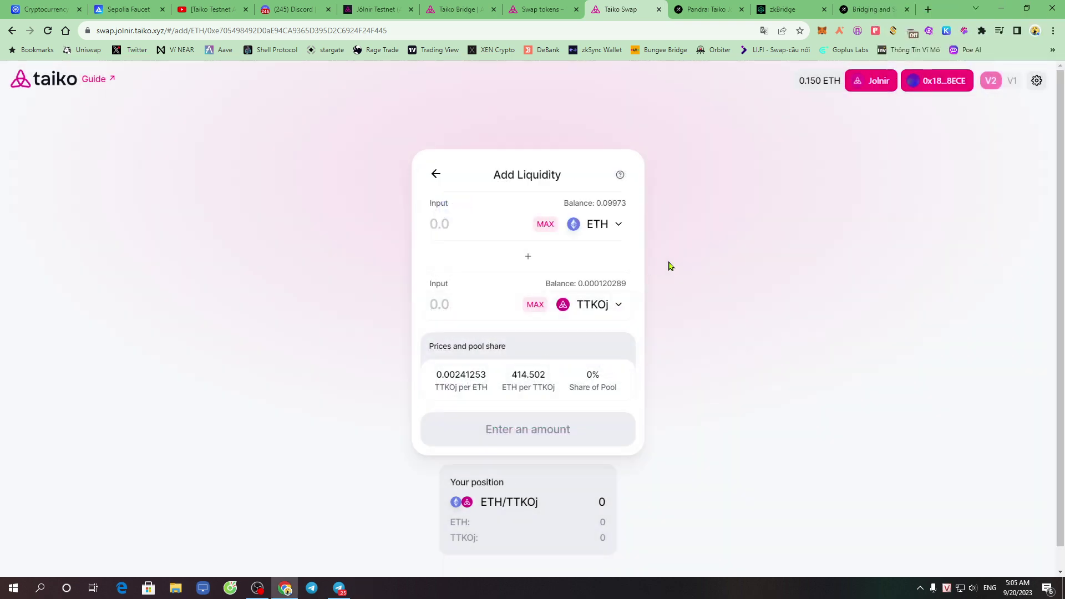
- Open Taiko's Galxe space from the campaign page and examine its campaigns in the detailed layout, down to Trust Bonus
click(872, 9)
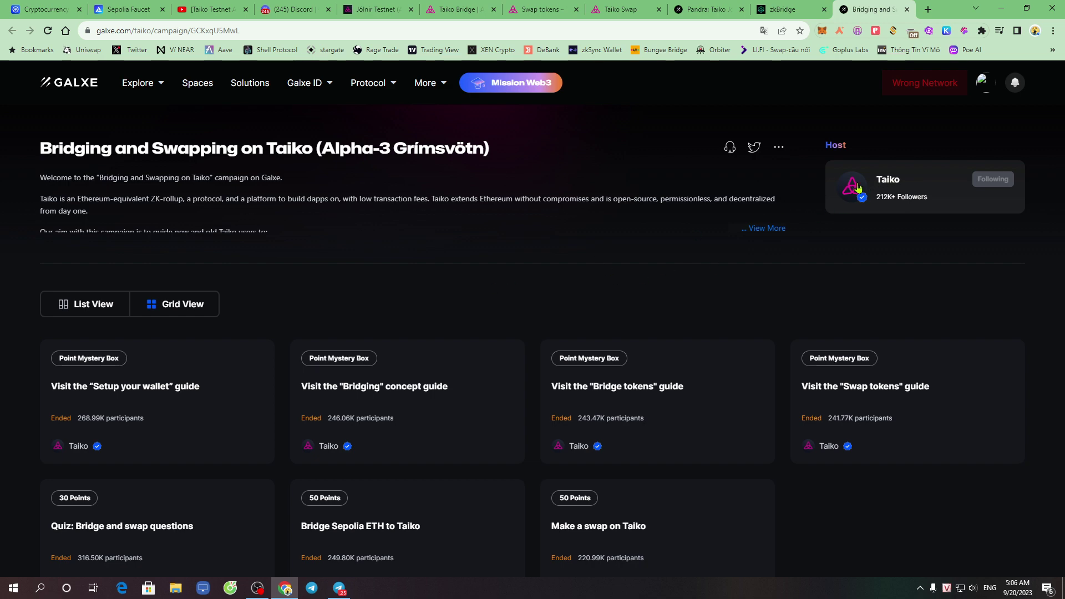
click(844, 211)
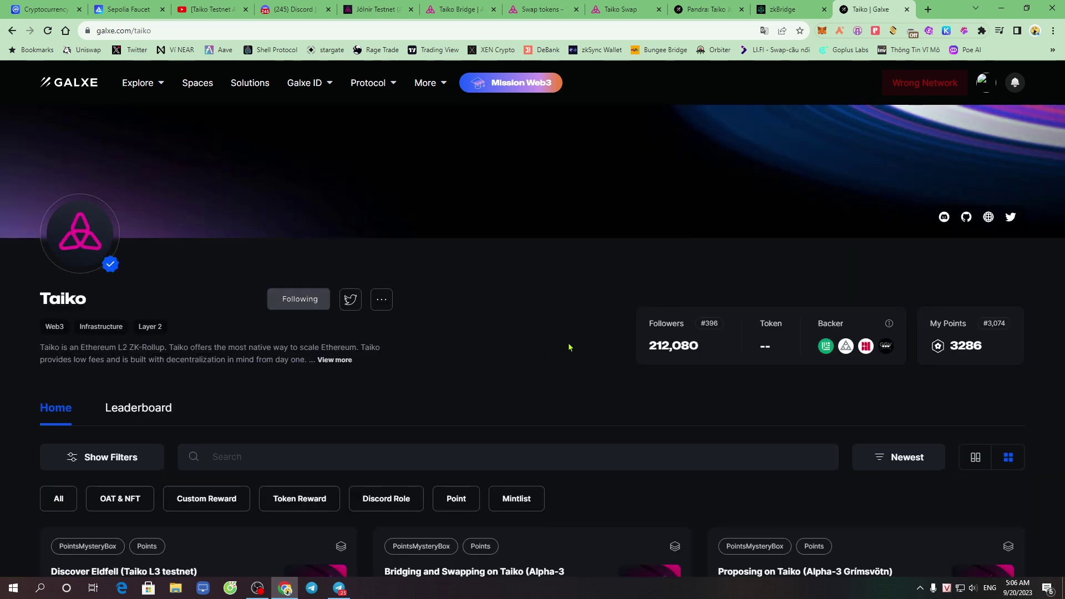
scroll(571, 347, down, 5)
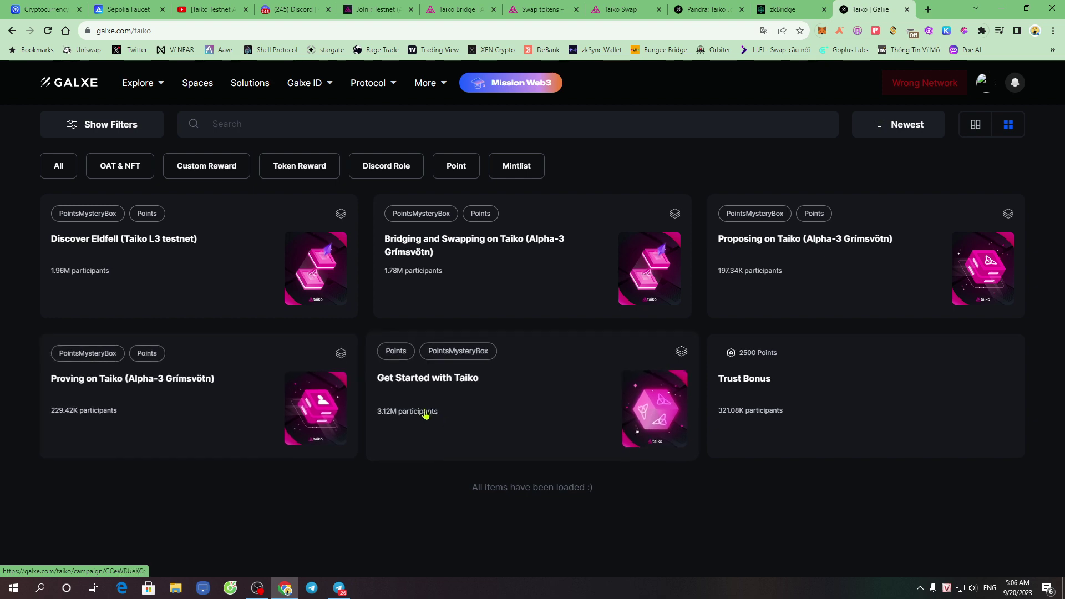
scroll(428, 411, up, 3)
click(977, 293)
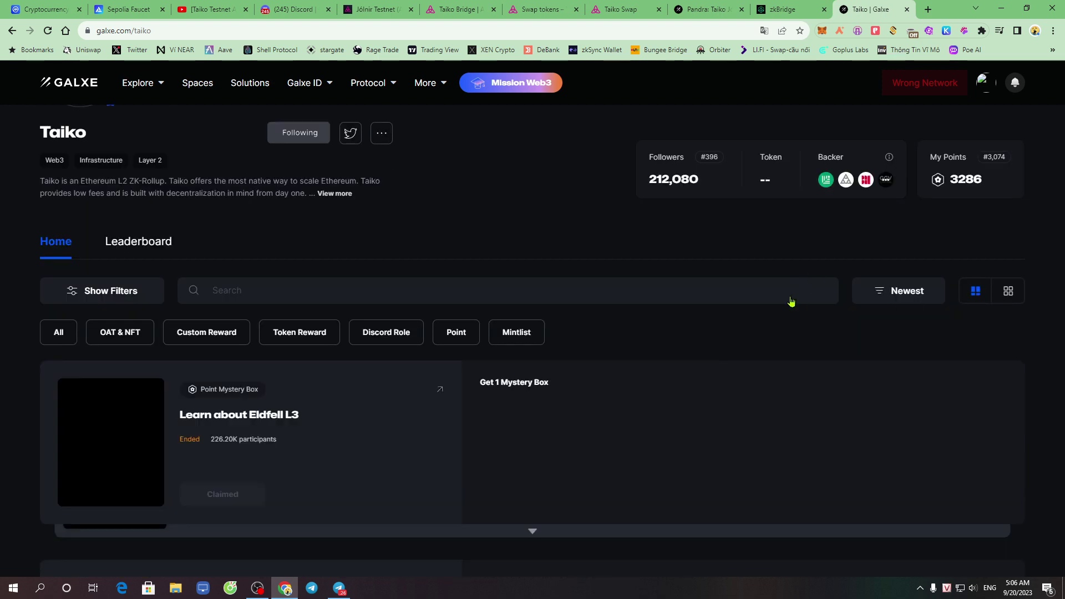
scroll(399, 428, up, 3)
scroll(418, 423, down, 15)
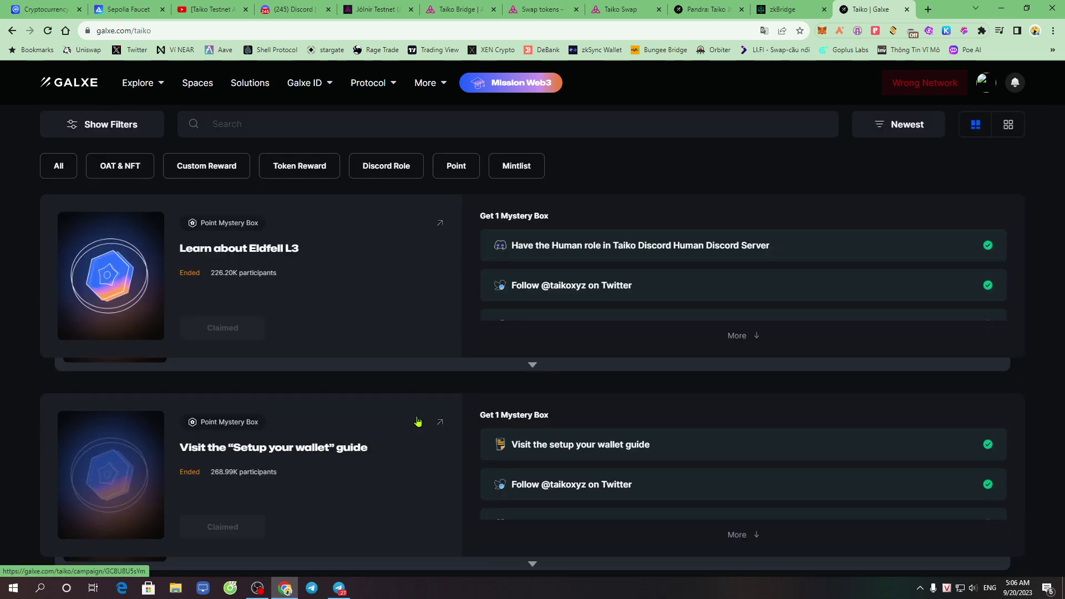
scroll(418, 421, down, 9)
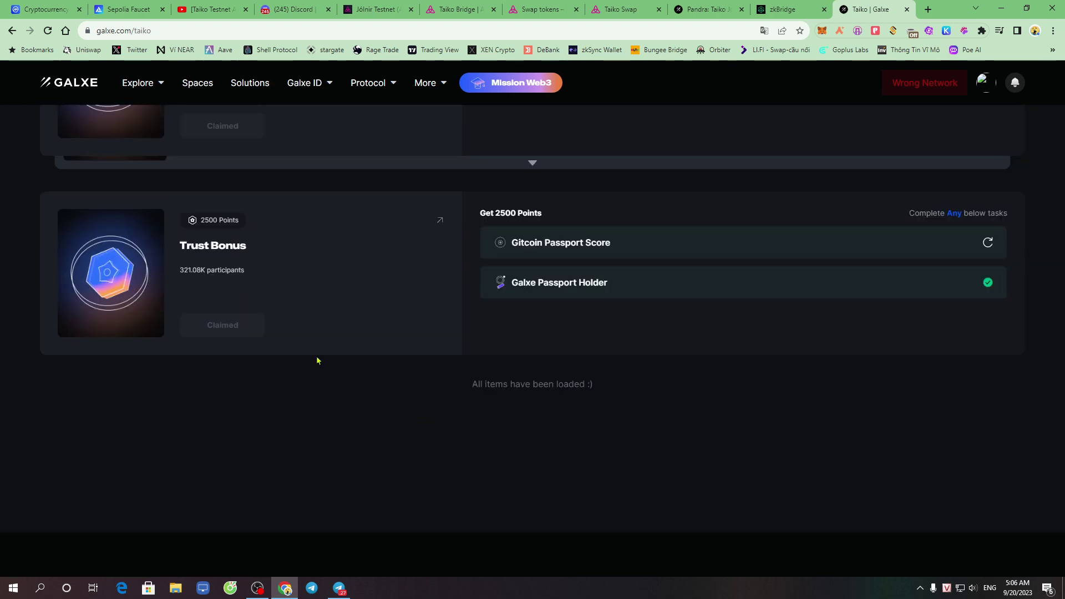
scroll(362, 365, up, 6)
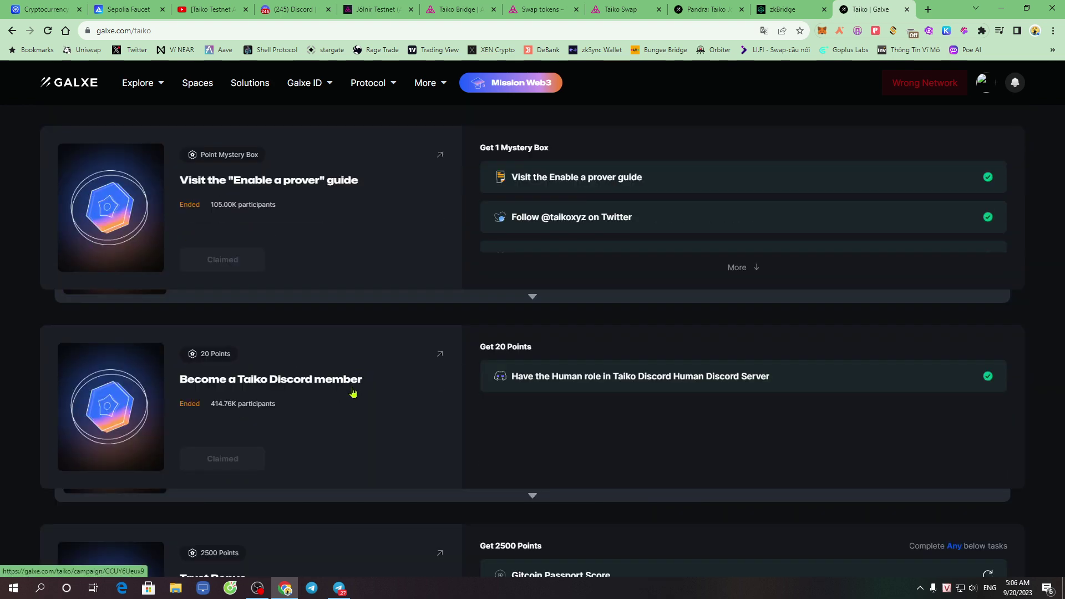
scroll(353, 392, up, 15)
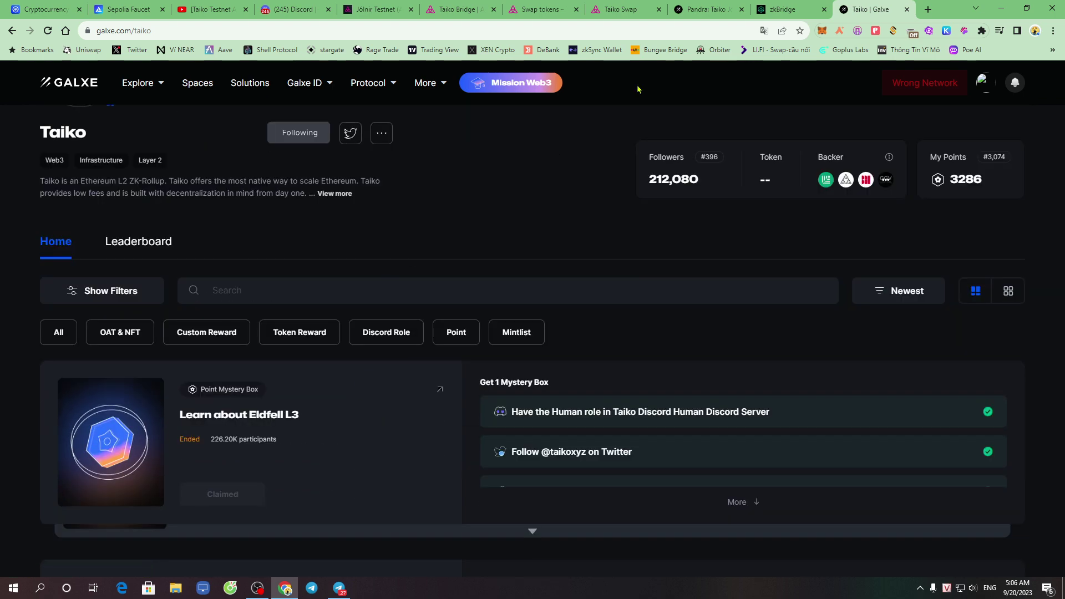
- Close Taiko's Galxe space and recheck the Pandra: Taiko Jólnir Alpha-5 Testnet task in the Polyhedra campaign
click(788, 9)
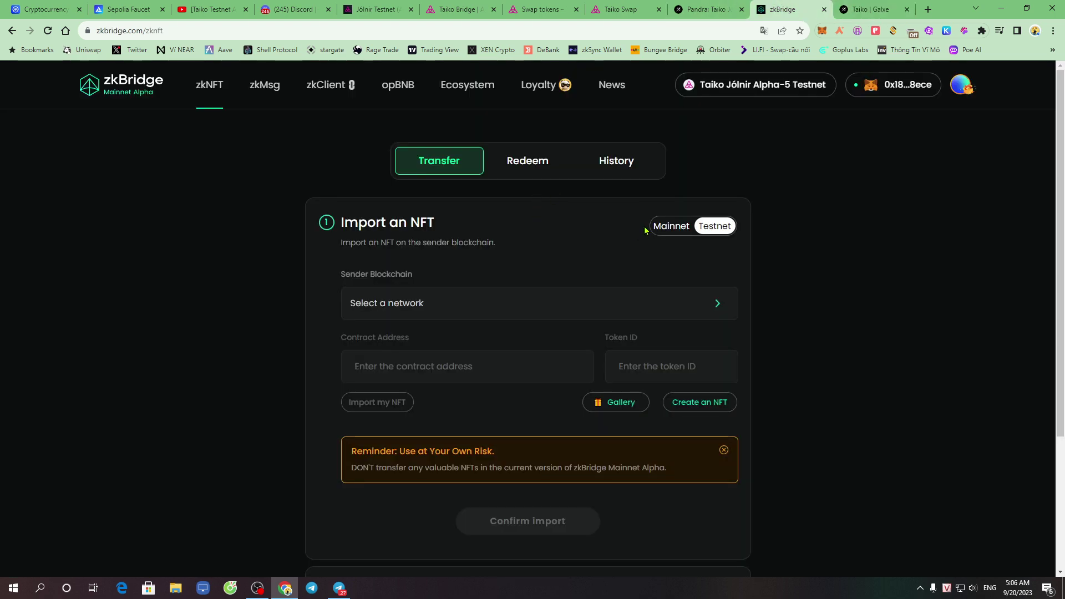
click(873, 9)
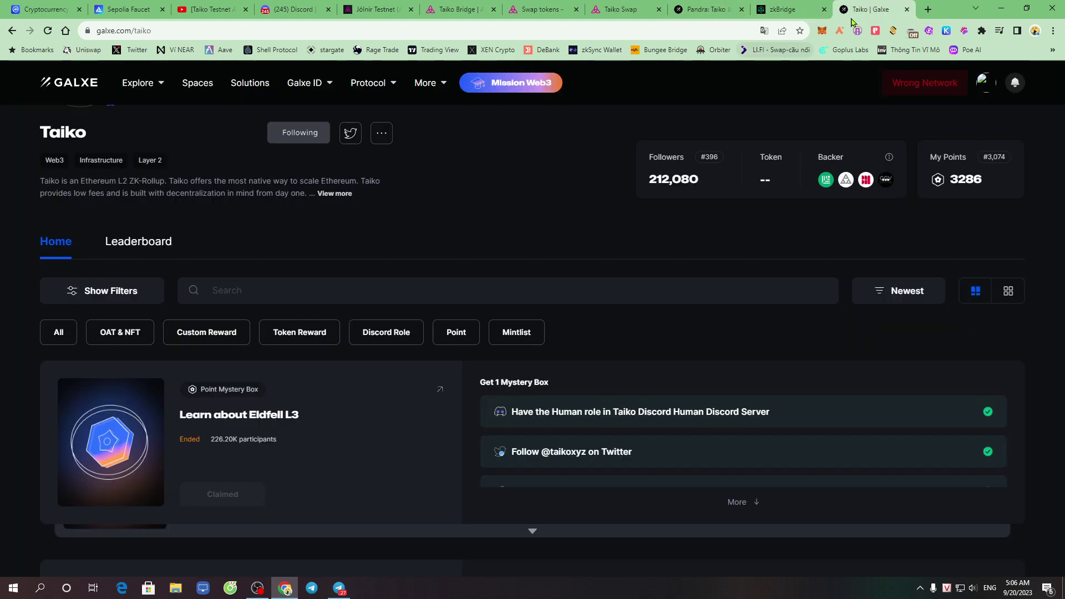
click(907, 8)
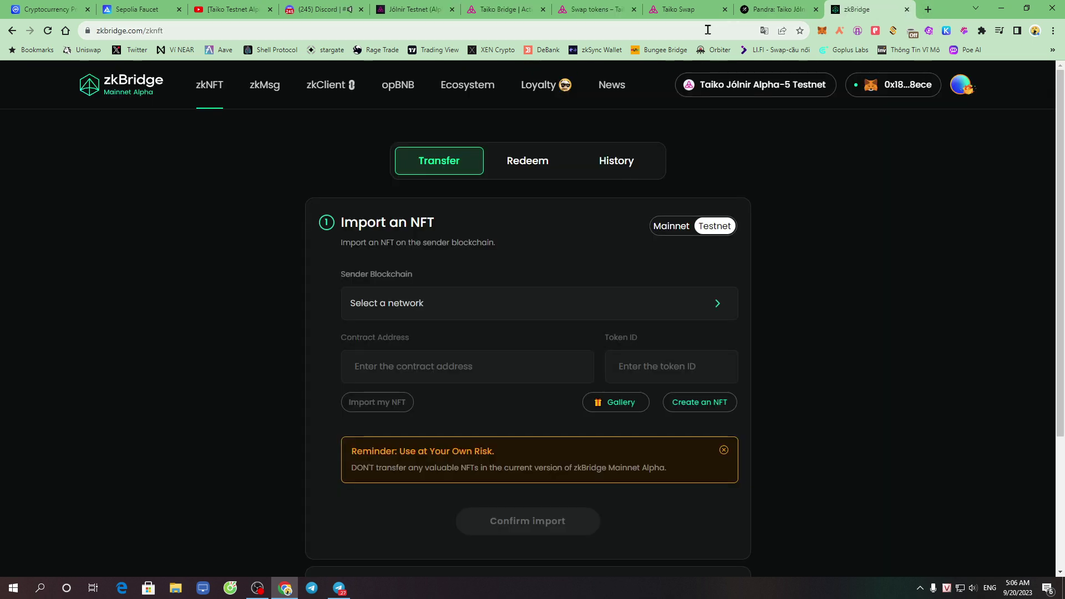
click(781, 6)
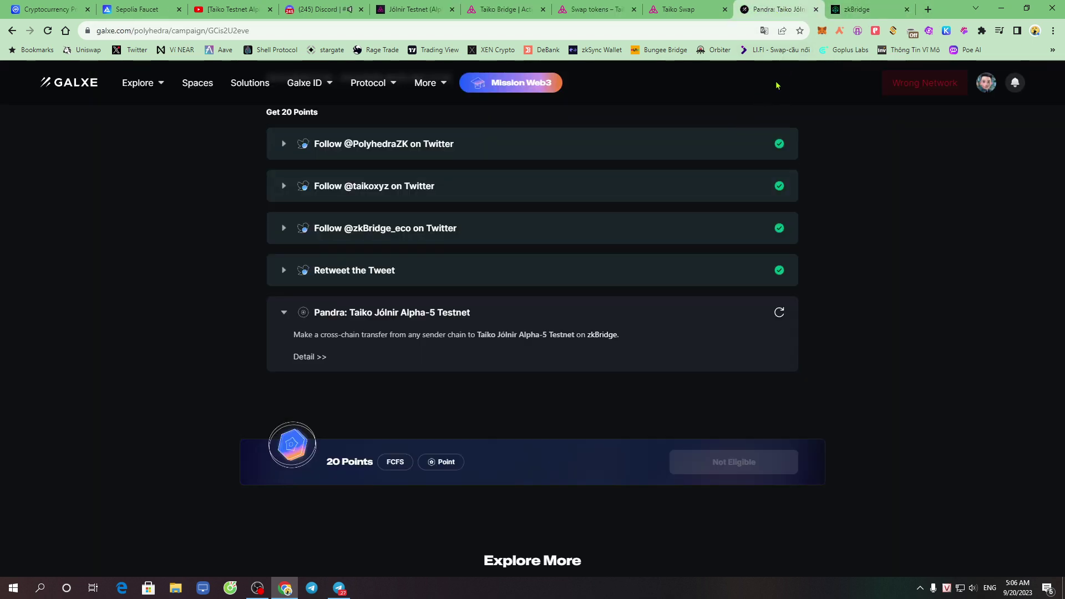
mouse_move(782, 315)
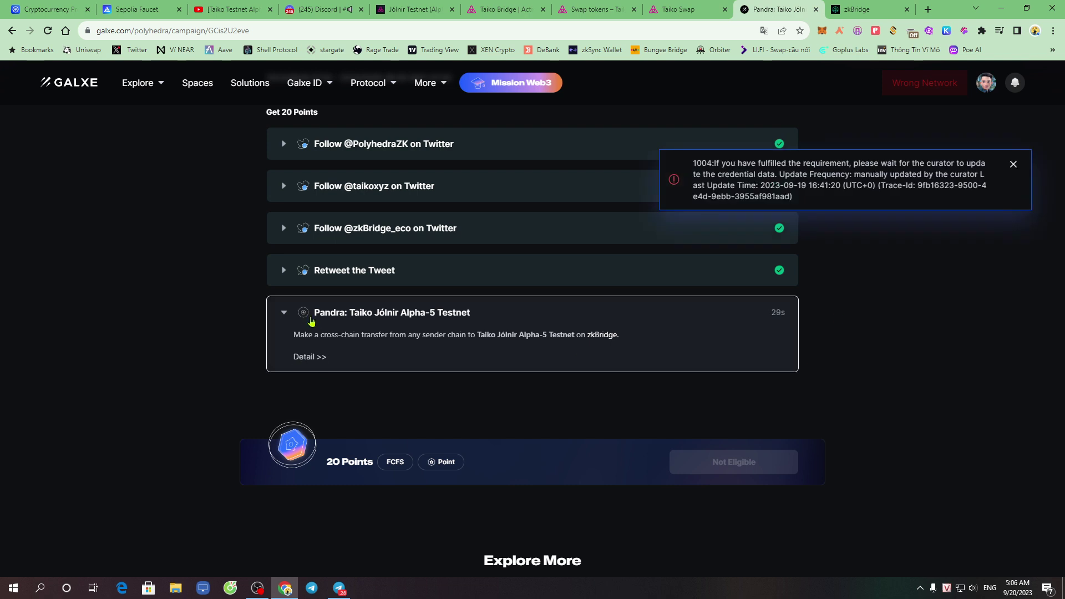
- Return to the Jólnir Testnet (Alpha-5) announcement article on Mirror
click(829, 7)
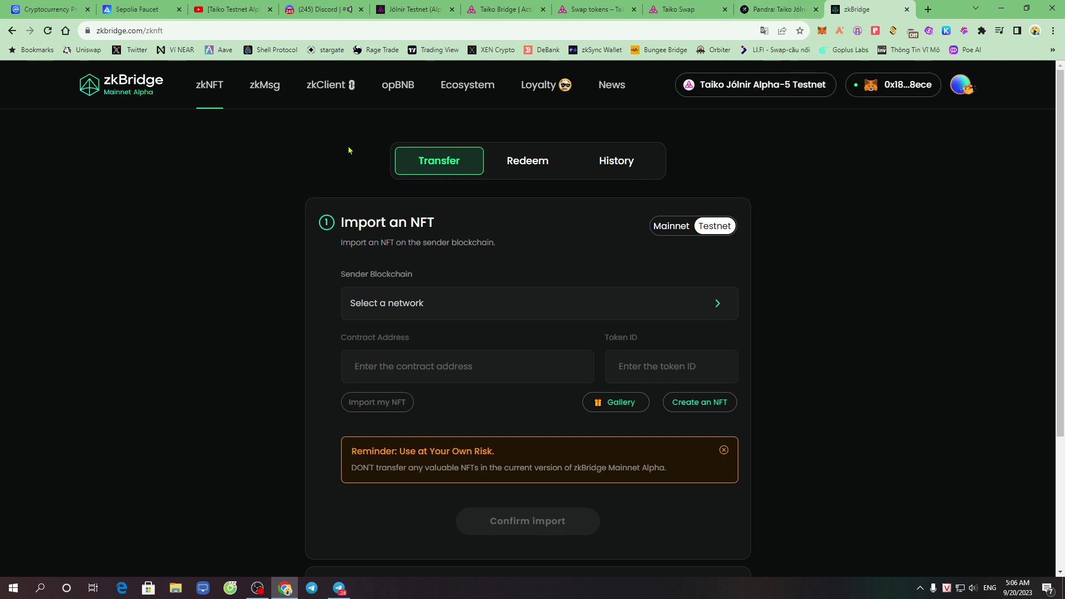
click(429, 7)
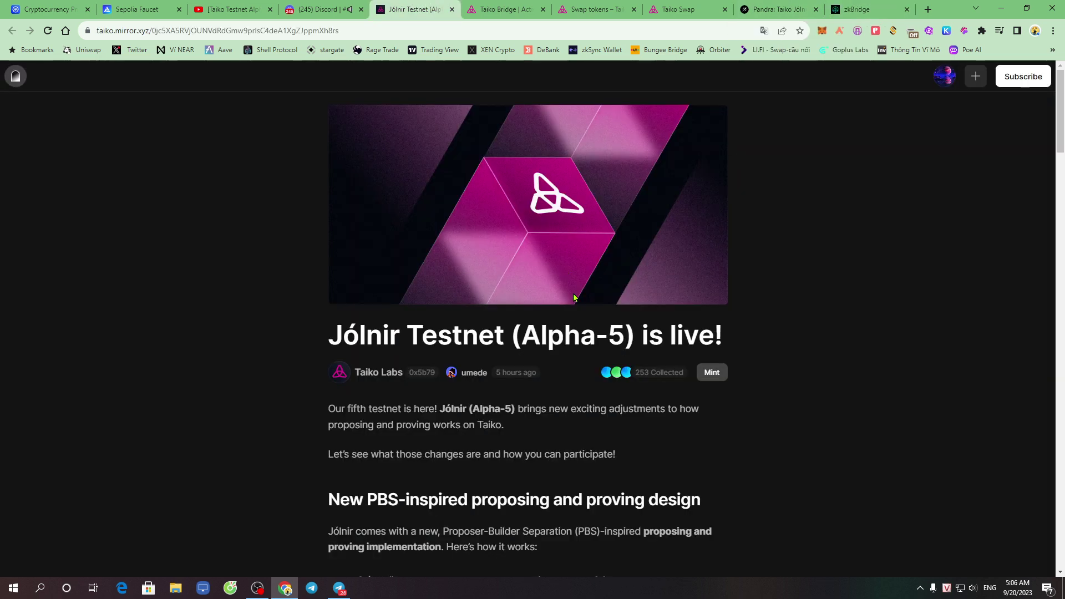